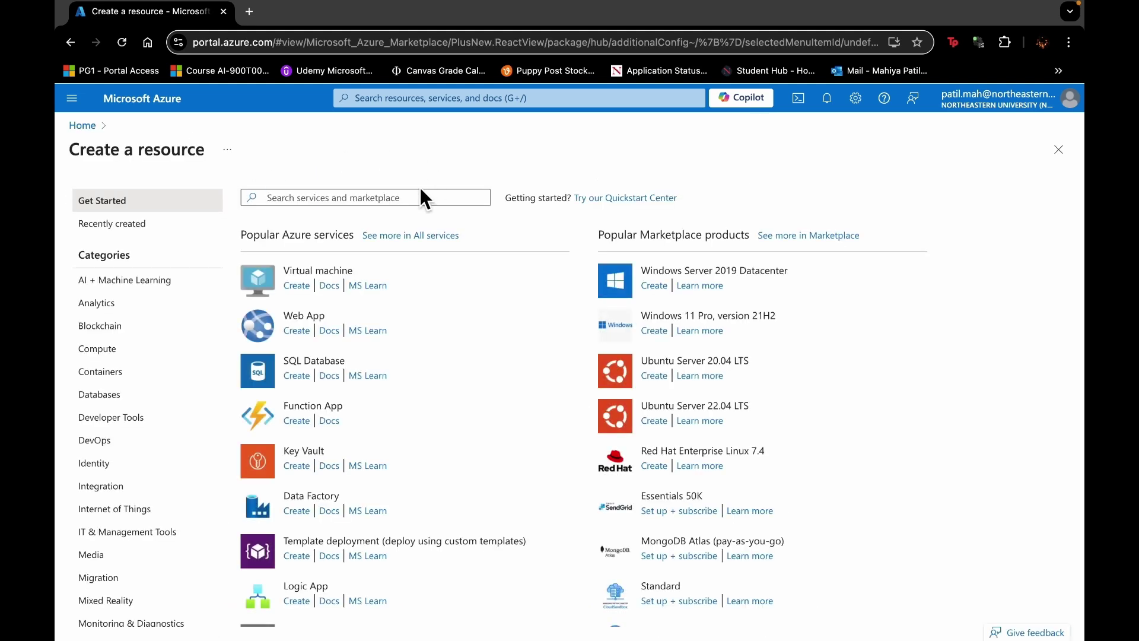
Step: Search the marketplace for "language service" and dismiss the Private Offers notice
click(420, 191)
text(language s)
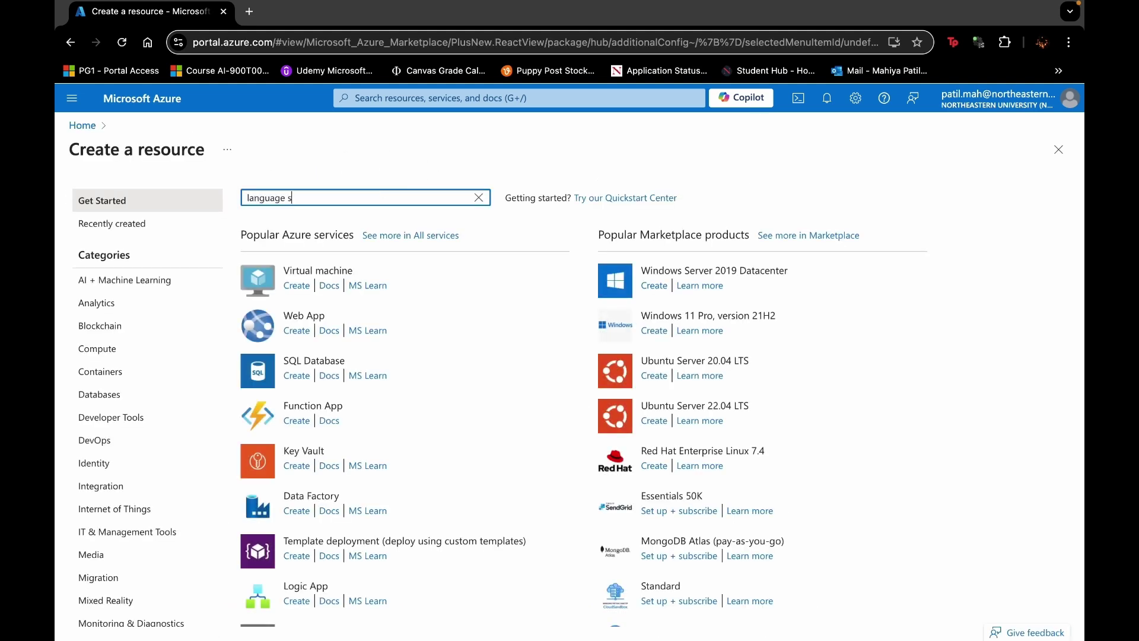
text(ervice)
key(Return)
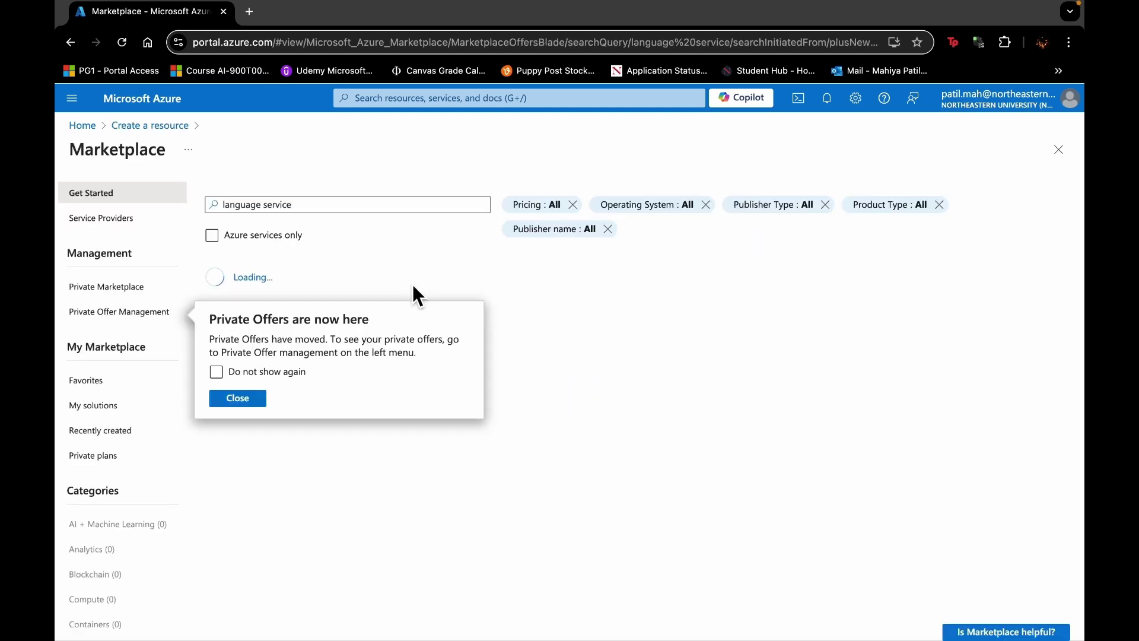
click(243, 402)
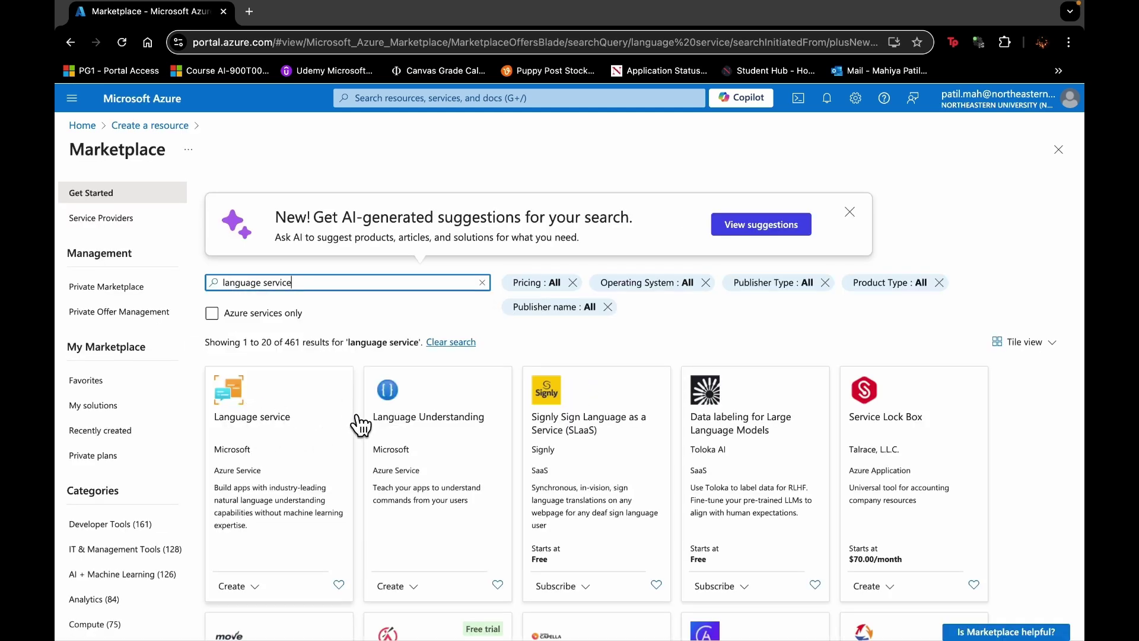
Step: Open Microsoft's Language service offer and begin creating the resource with only the default features
click(326, 472)
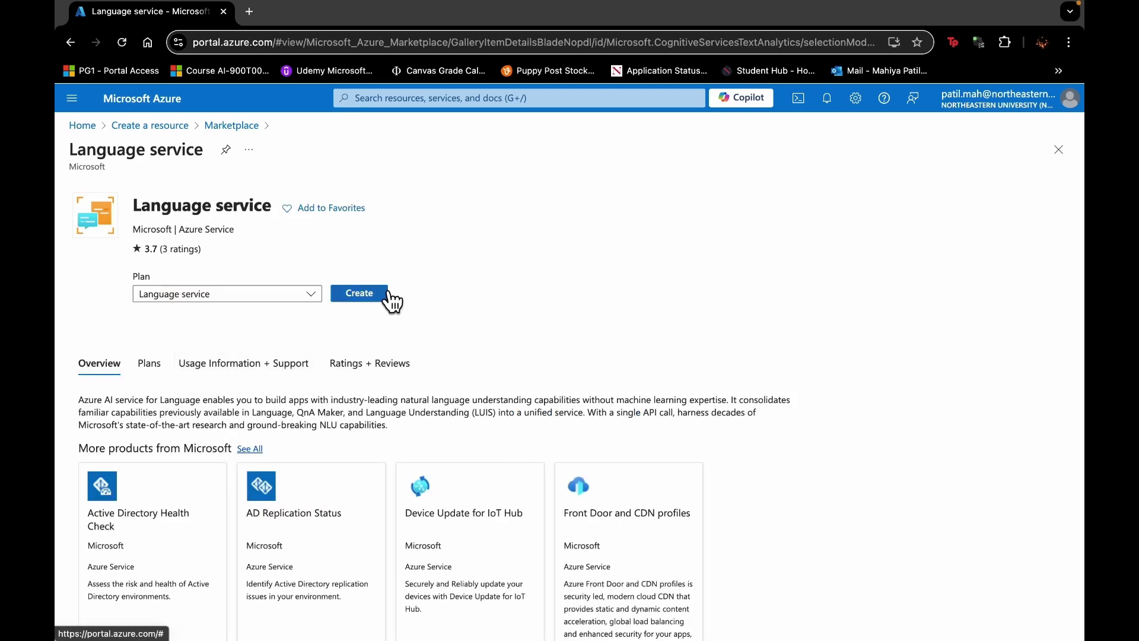
click(372, 298)
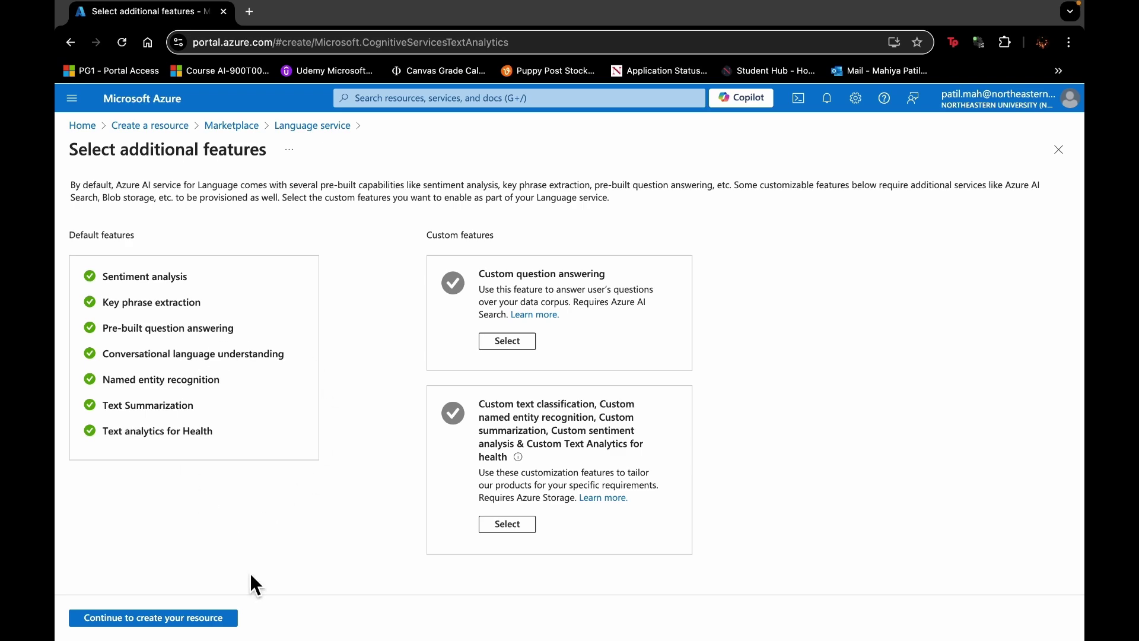
click(90, 620)
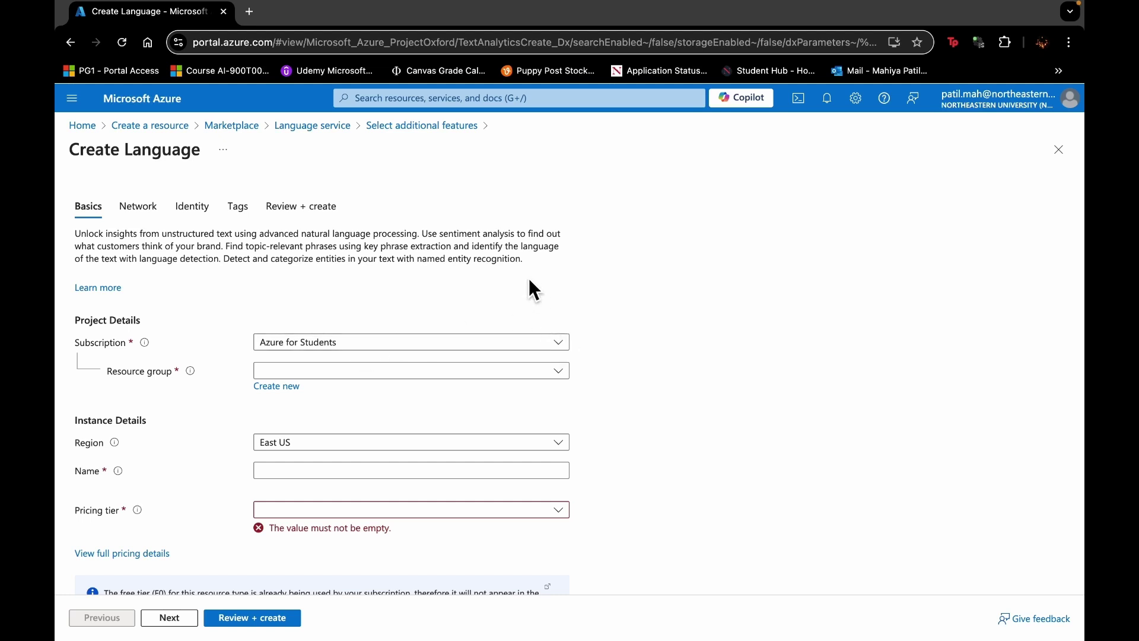
Step: Create a new resource group named clu for the Language resource
click(297, 394)
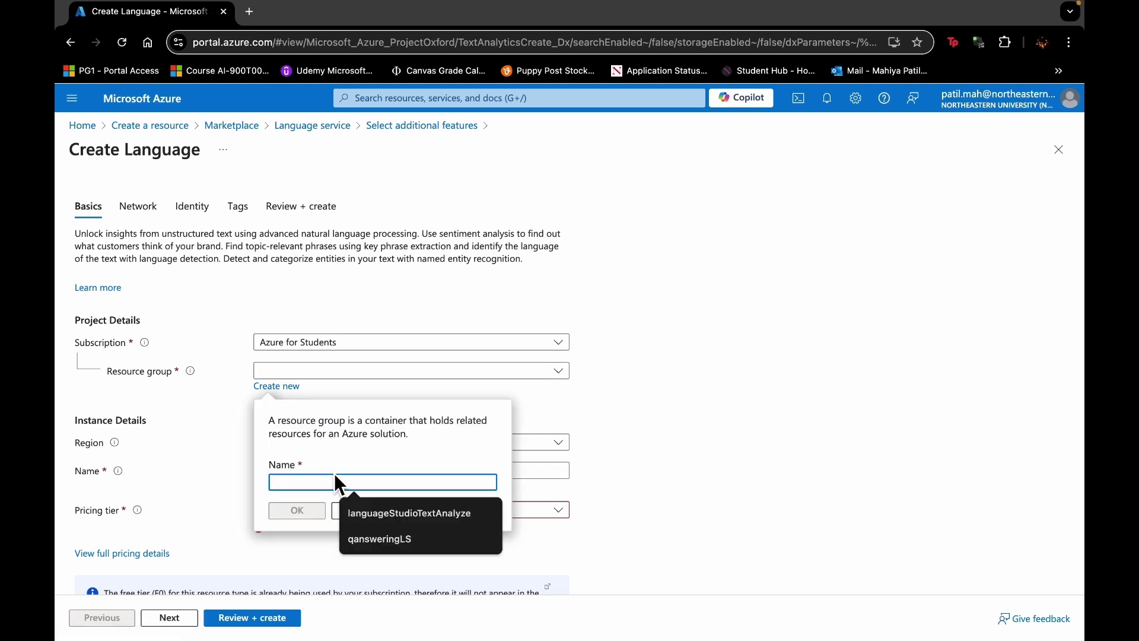
text(clu)
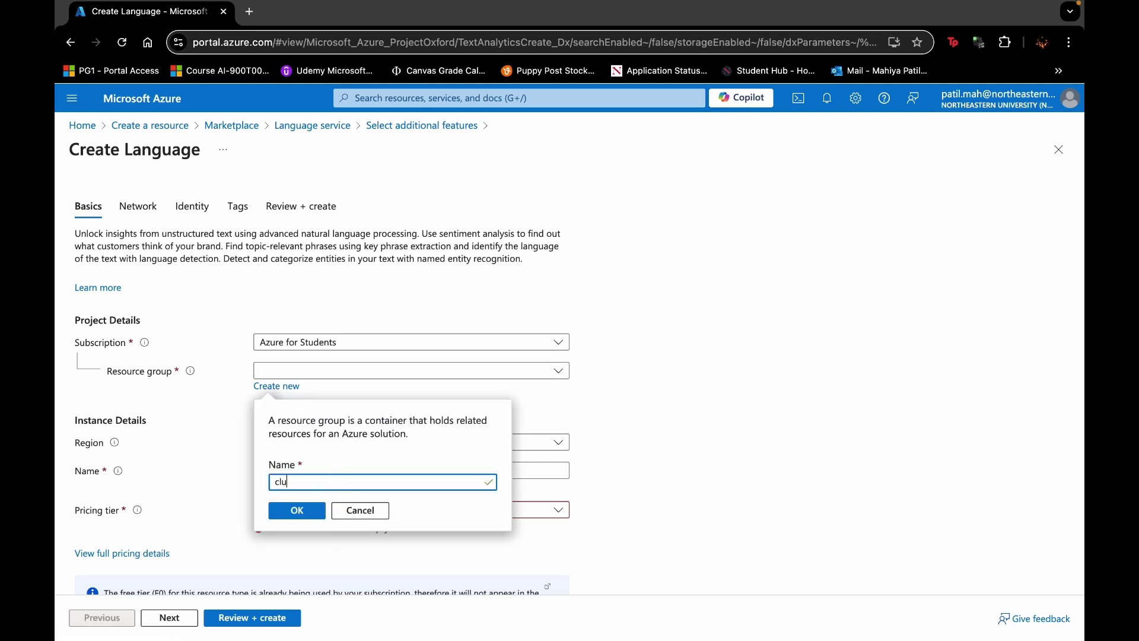
click(301, 513)
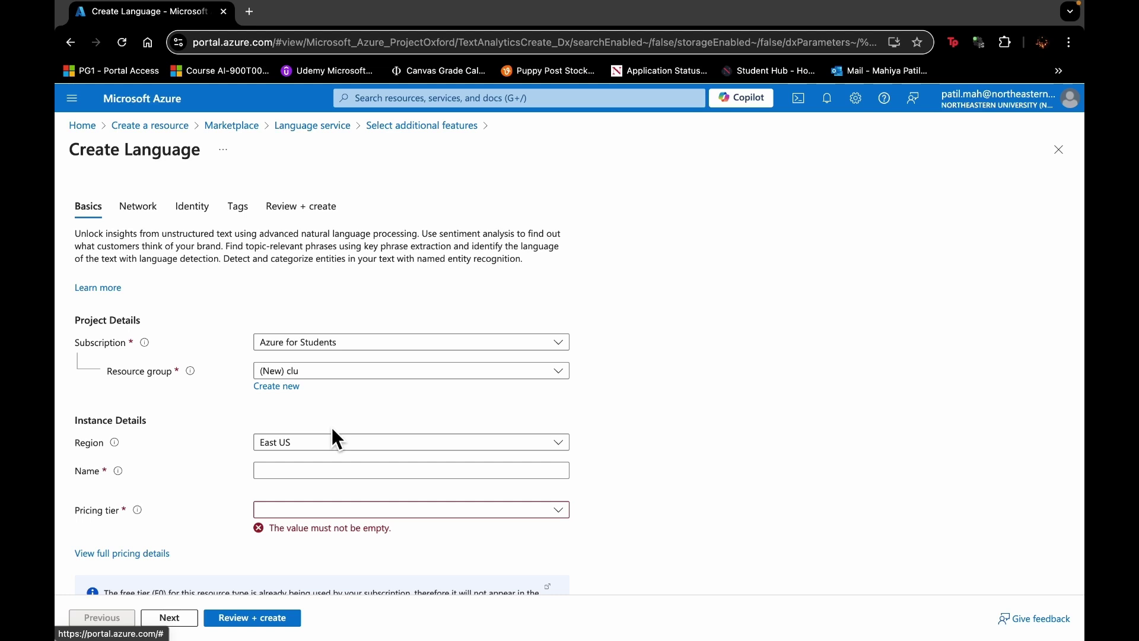
Step: Name the Language instance conversationalLU and set its pricing tier to S (1K Calls per minute)
click(313, 471)
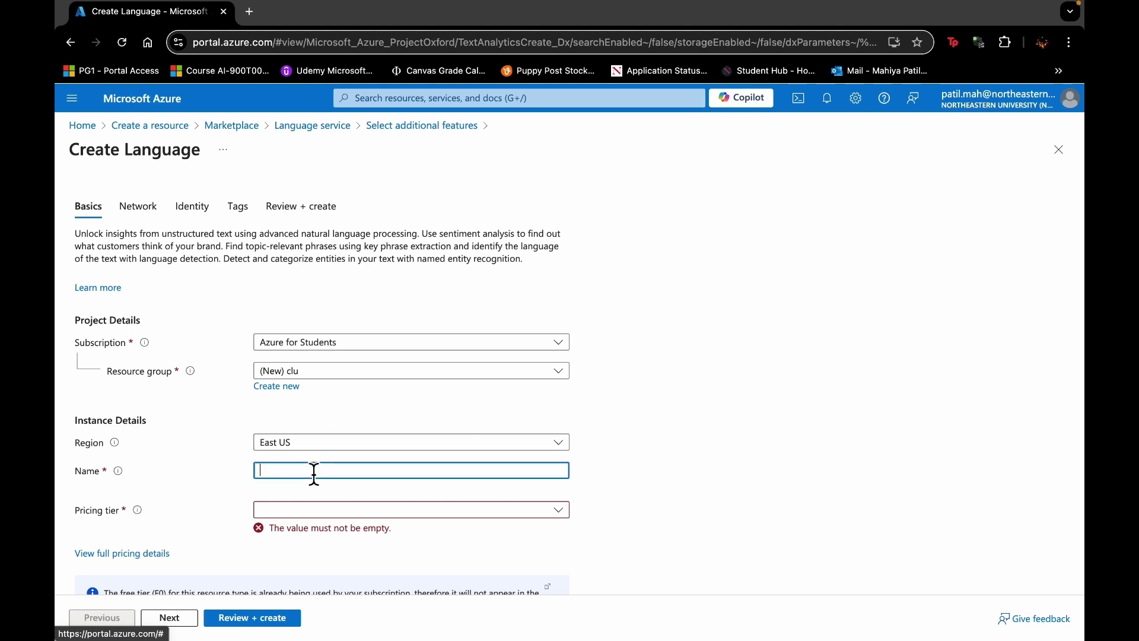
text(conversa)
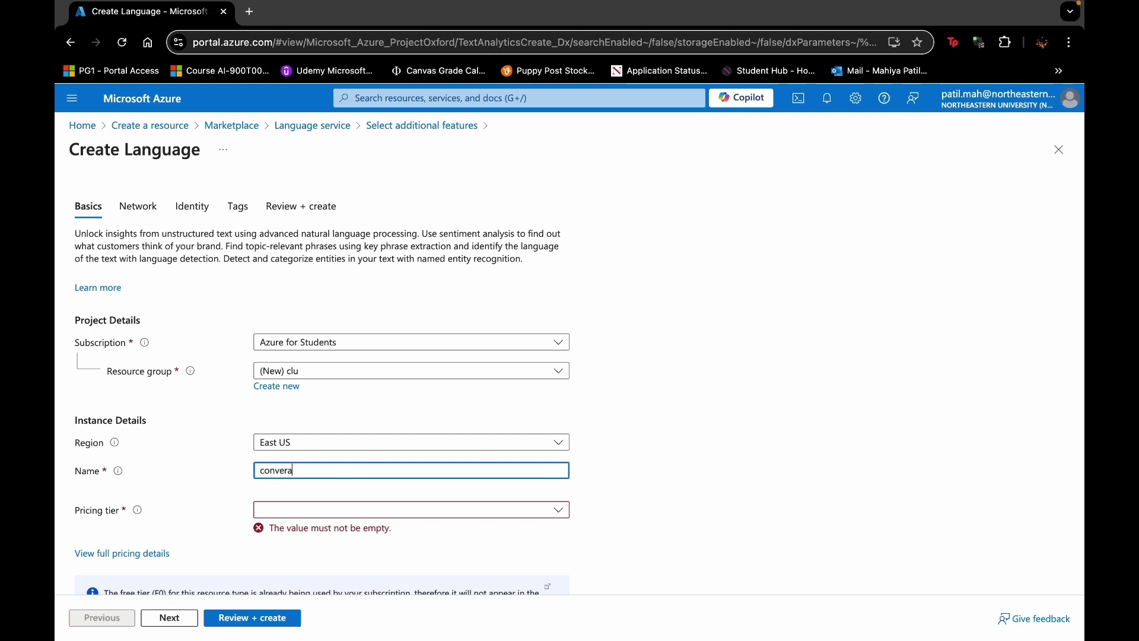
text(tionalLU)
click(603, 440)
scroll(538, 501, down, 2)
click(461, 411)
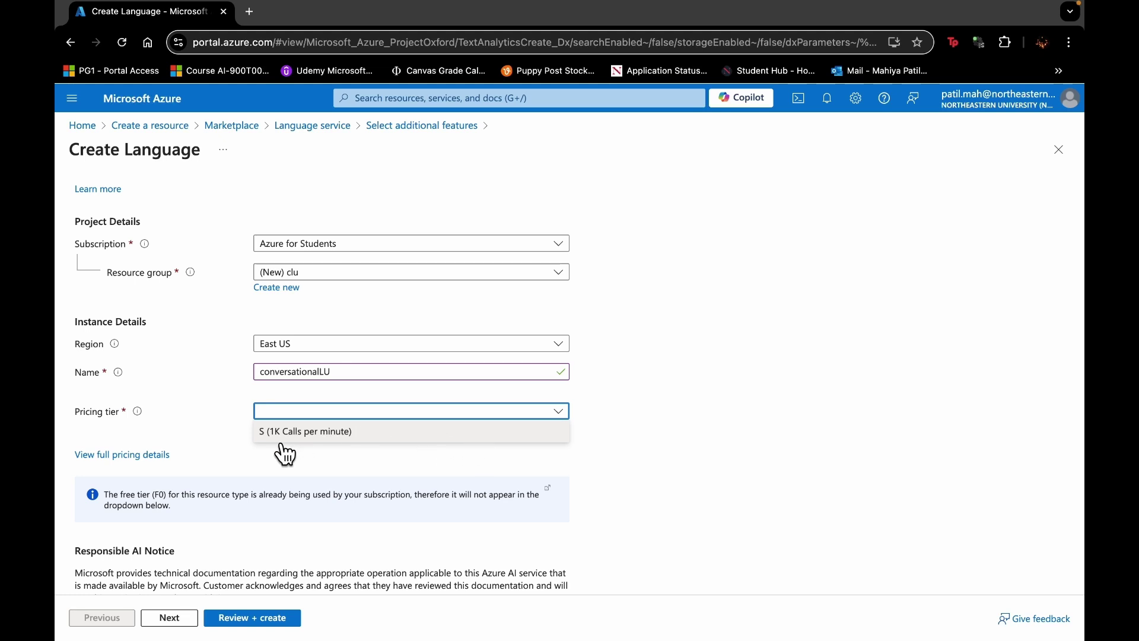
click(363, 433)
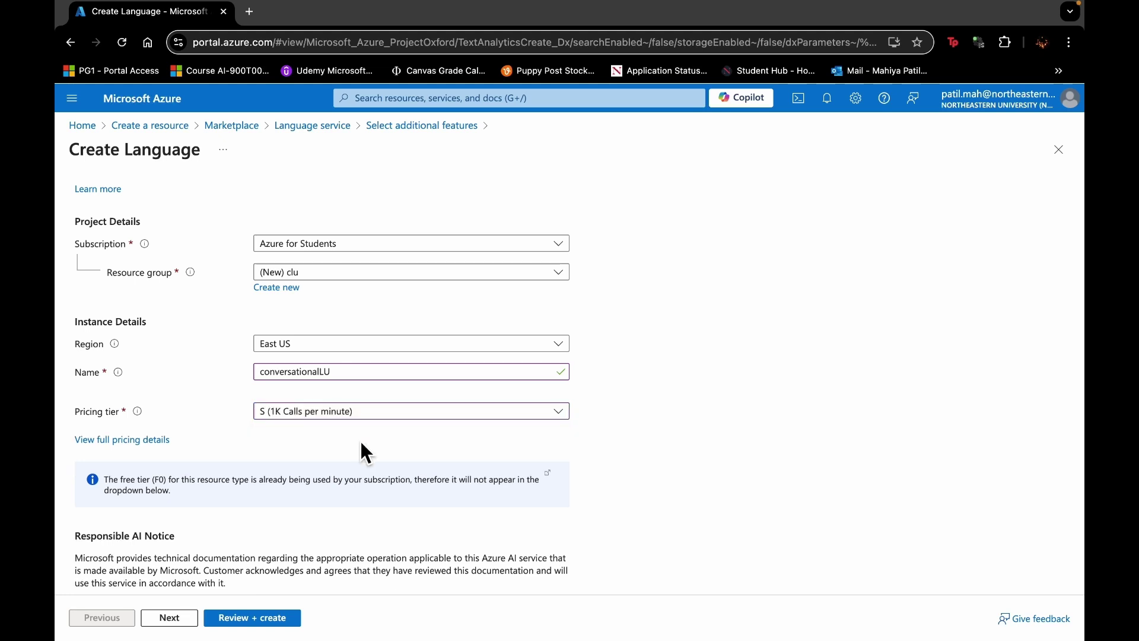
Step: Try to submit the Language resource settings for review
scroll(359, 439, down, 2)
scroll(359, 439, down, 2)
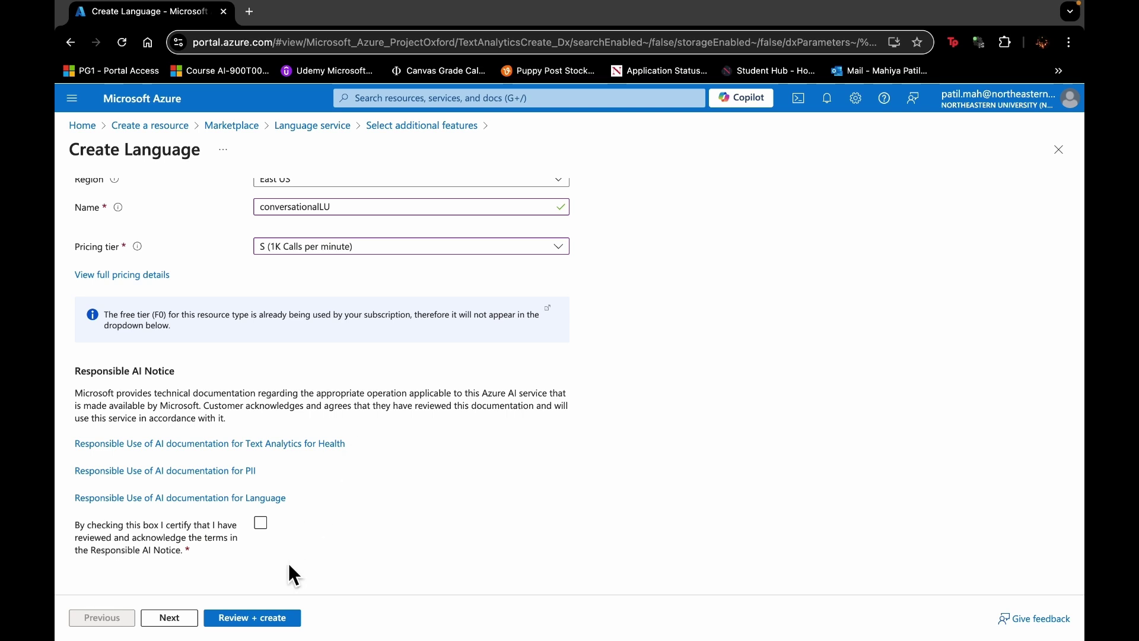
click(268, 618)
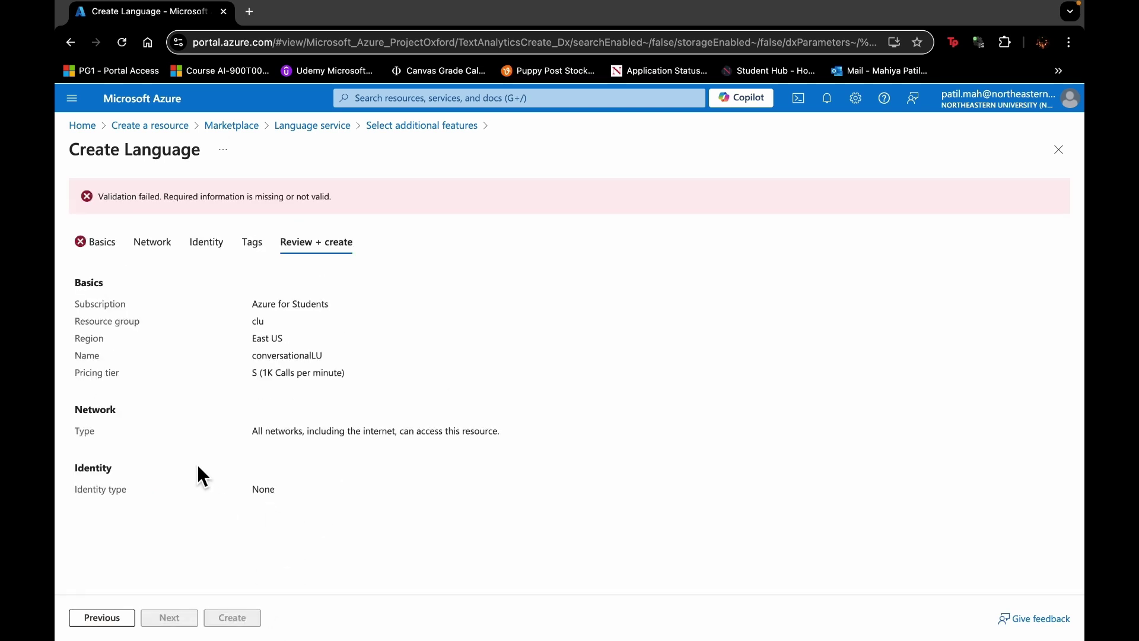
Step: Acknowledge the Responsible AI Notice terms in the basic settings, and review and create the Language resource
click(119, 626)
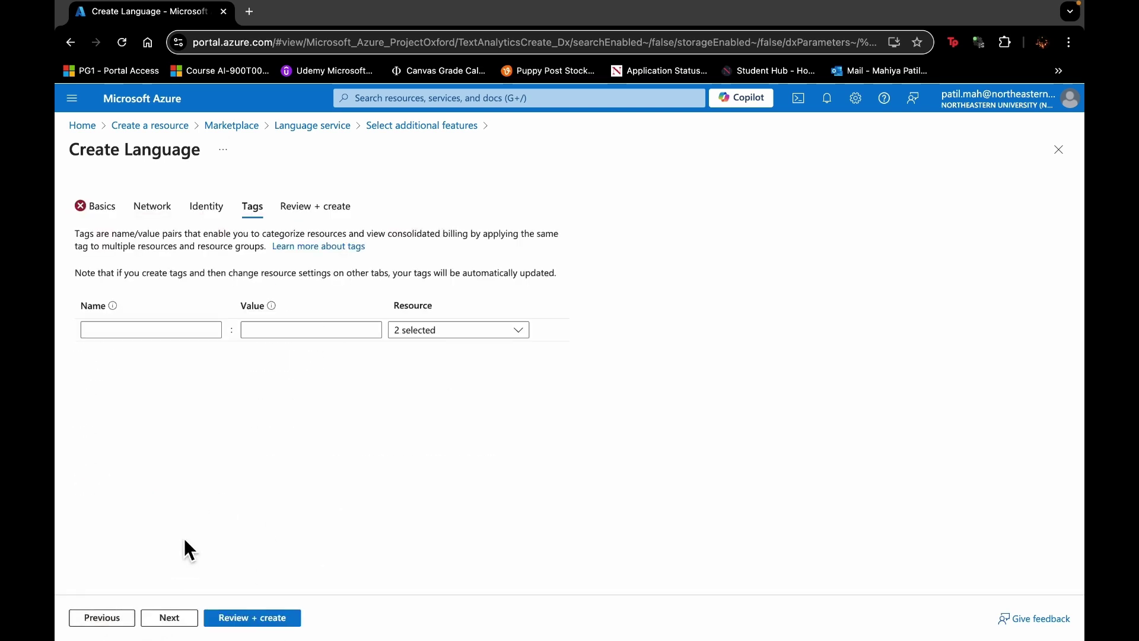
click(102, 213)
scroll(204, 346, down, 5)
click(259, 522)
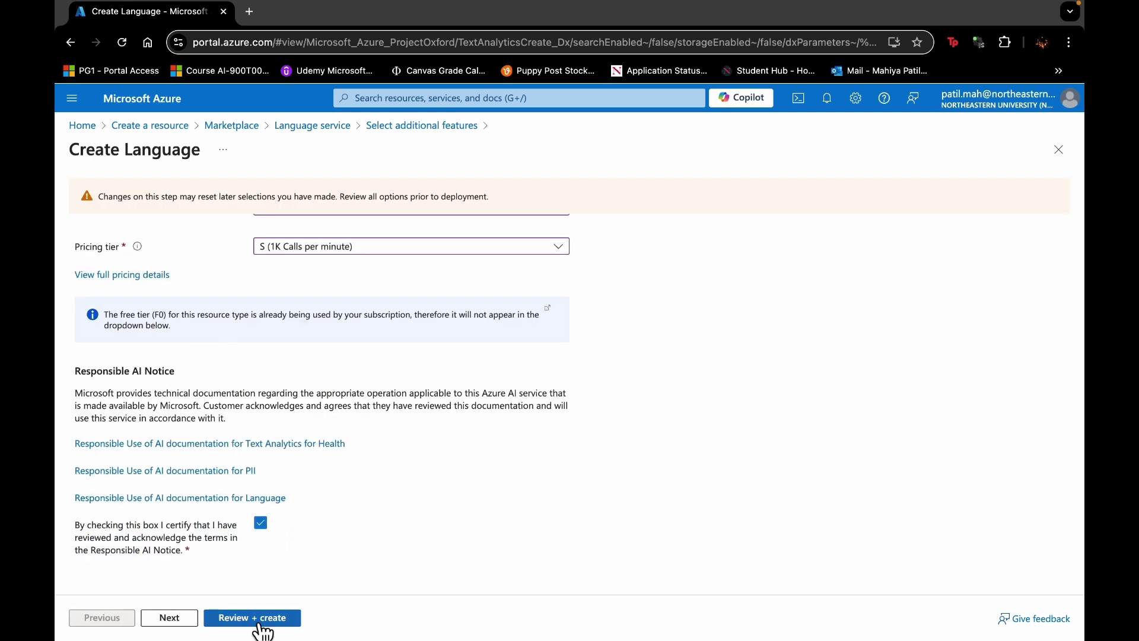
click(225, 622)
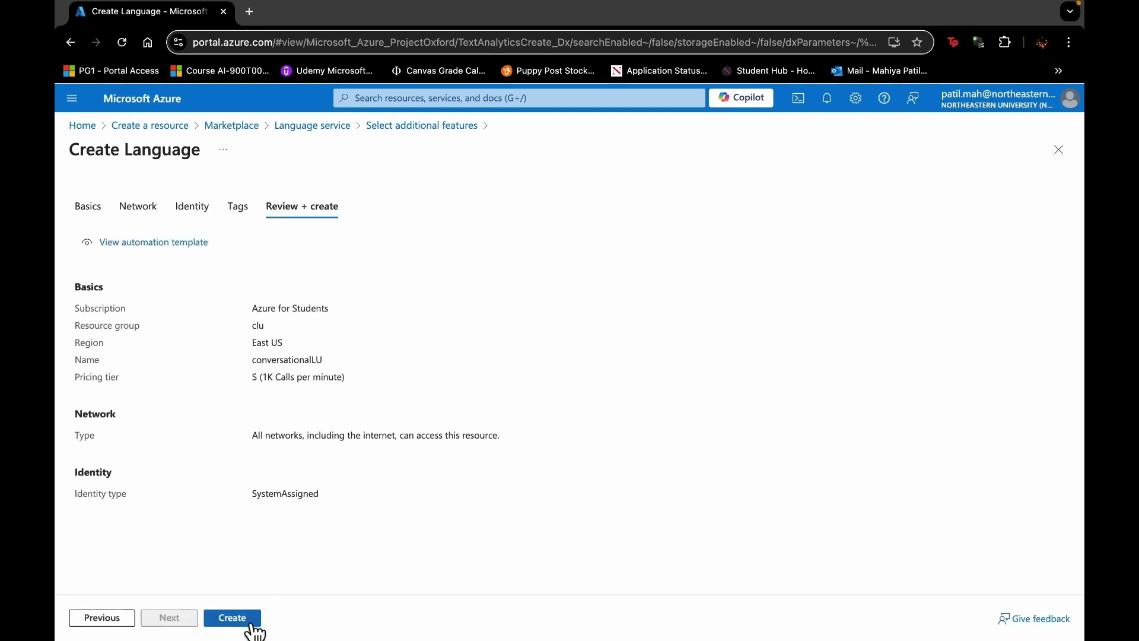
click(232, 618)
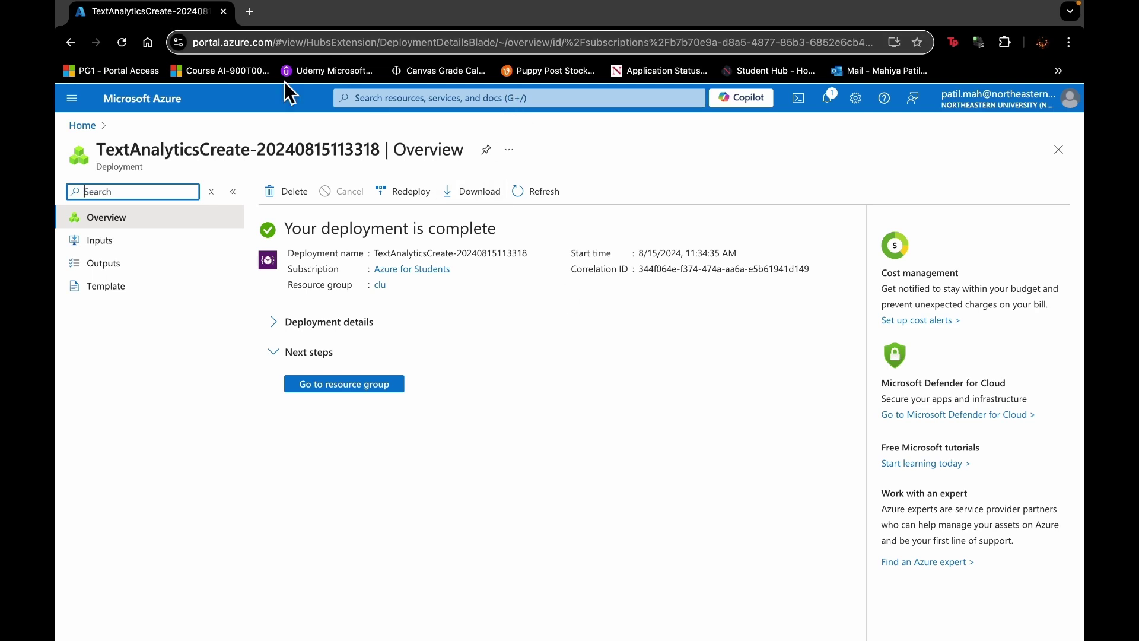
Step: Open Language Studio at language.azure.com in a new browser tab
click(249, 13)
text(language.azure.com)
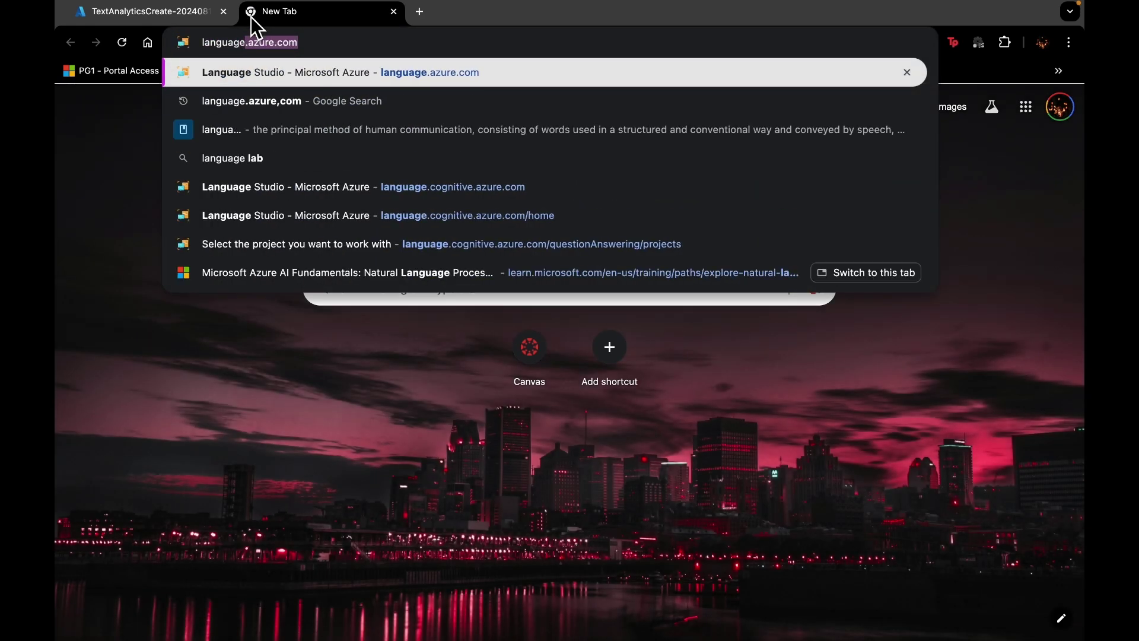
click(279, 67)
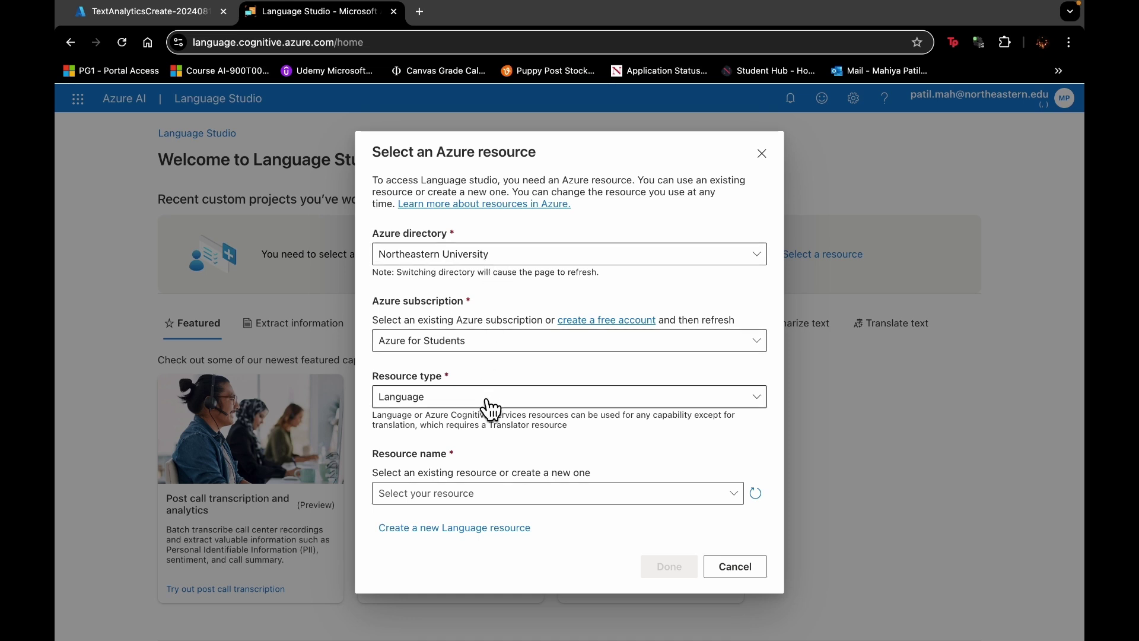
Step: Select conversationalLU as the Azure resource for Language Studio and confirm the choice
click(477, 493)
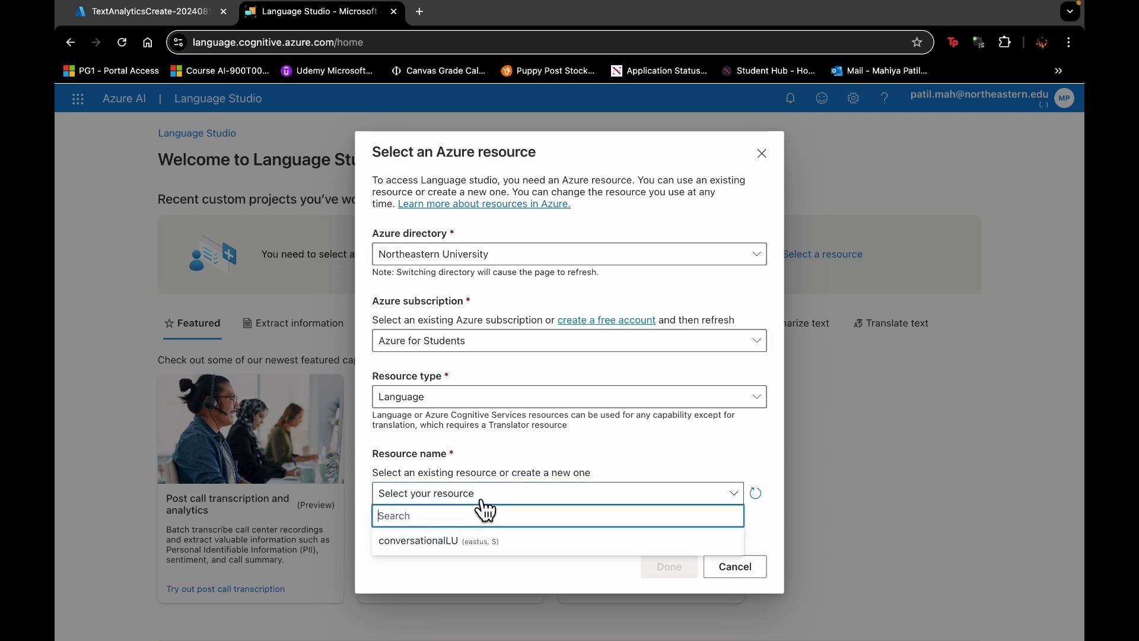
click(516, 545)
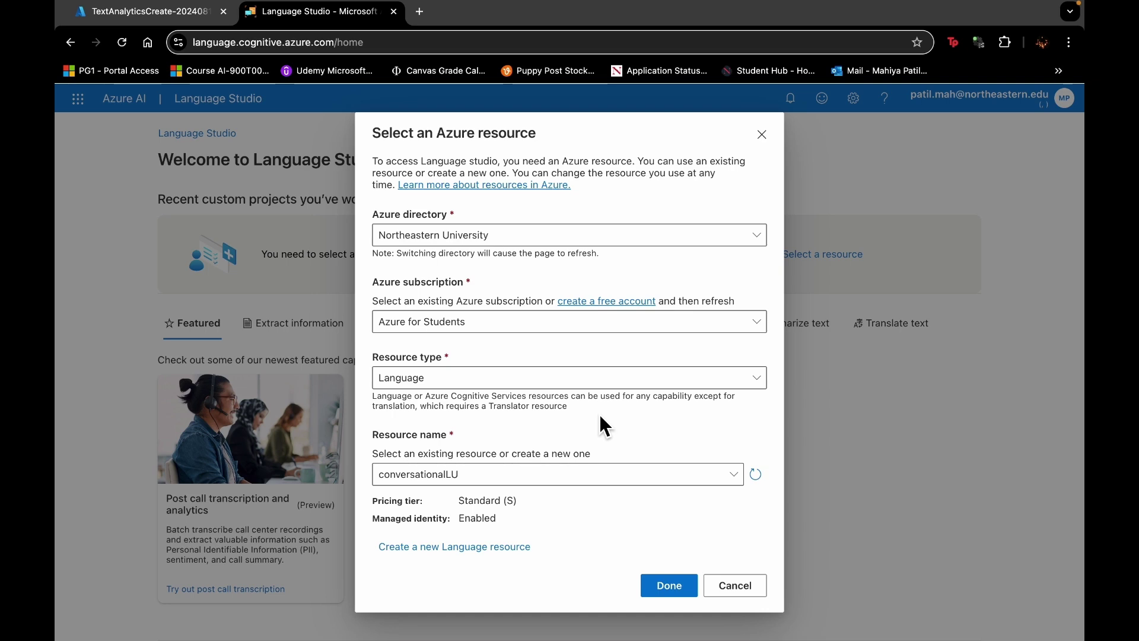
click(675, 582)
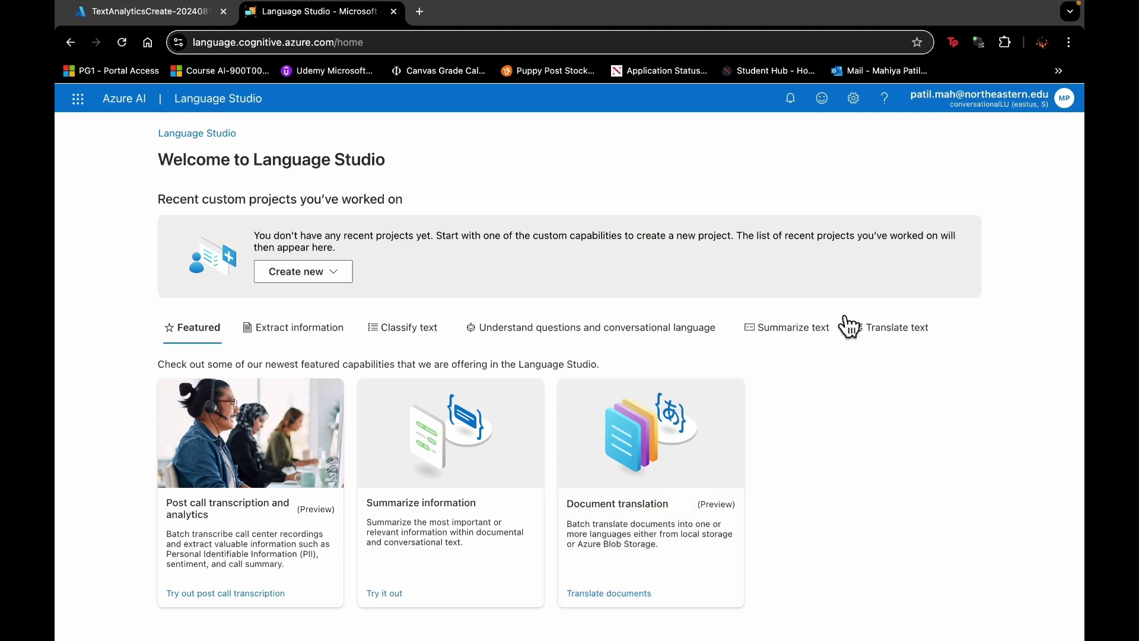
Step: Check the conversationalLU entry in the Language Studio resource settings and return to the home page
click(857, 111)
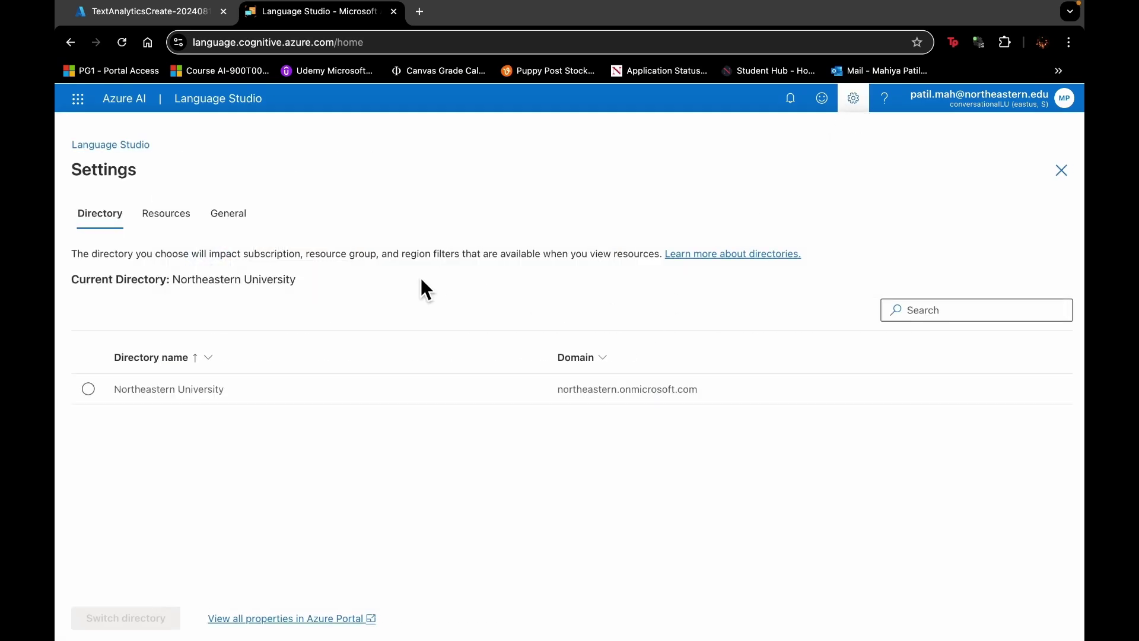
click(170, 221)
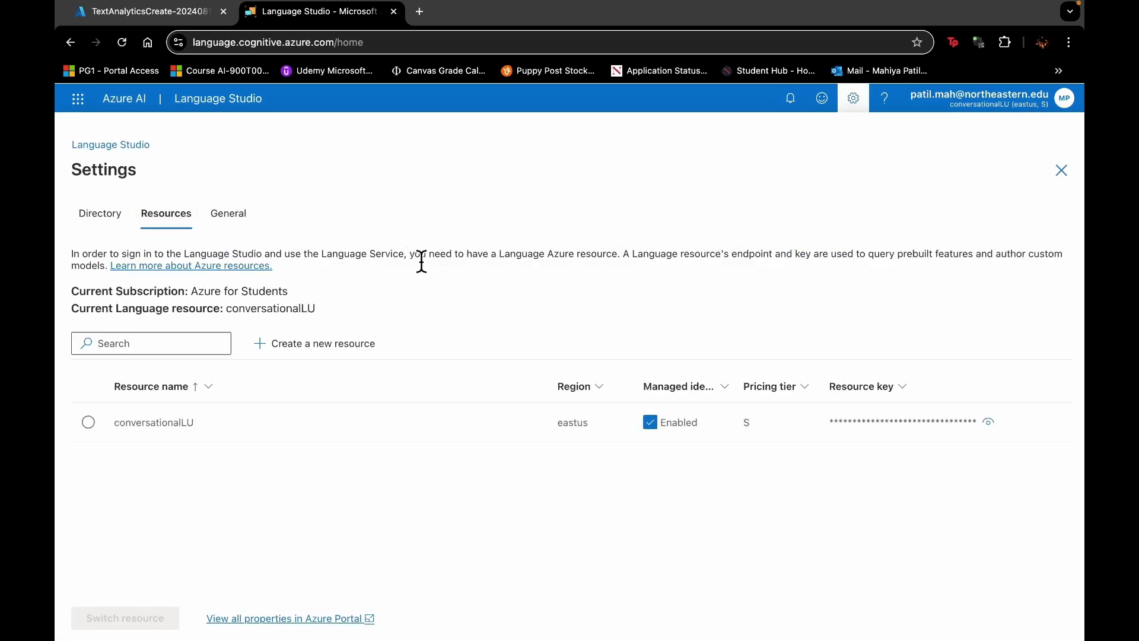
click(88, 422)
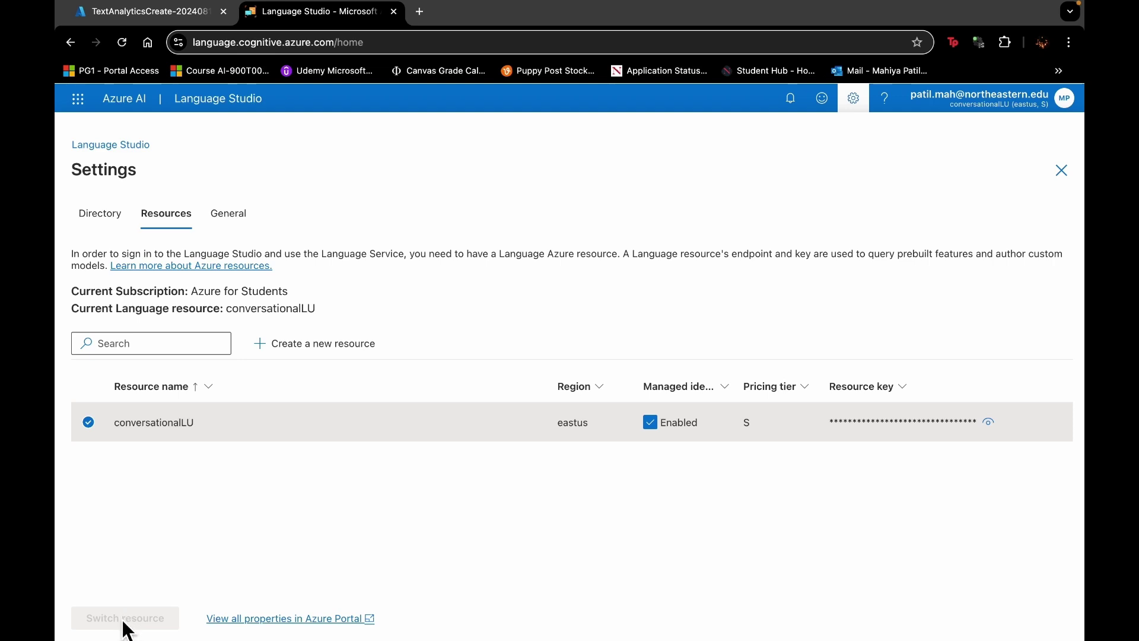
click(249, 110)
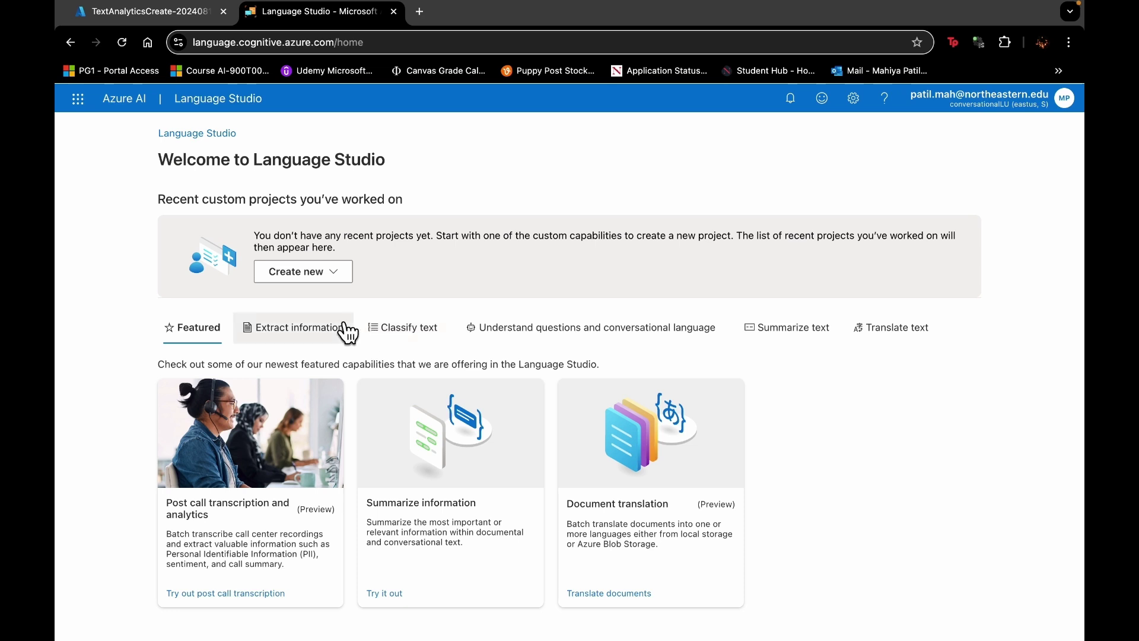
Step: Start a new Conversational language understanding project
click(344, 289)
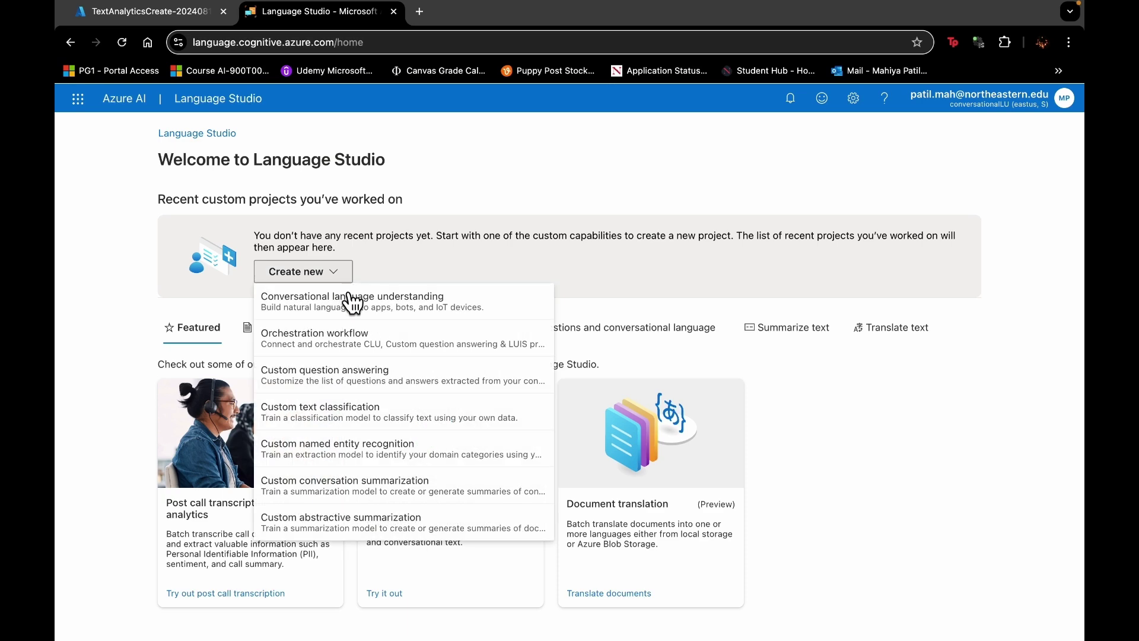
click(418, 321)
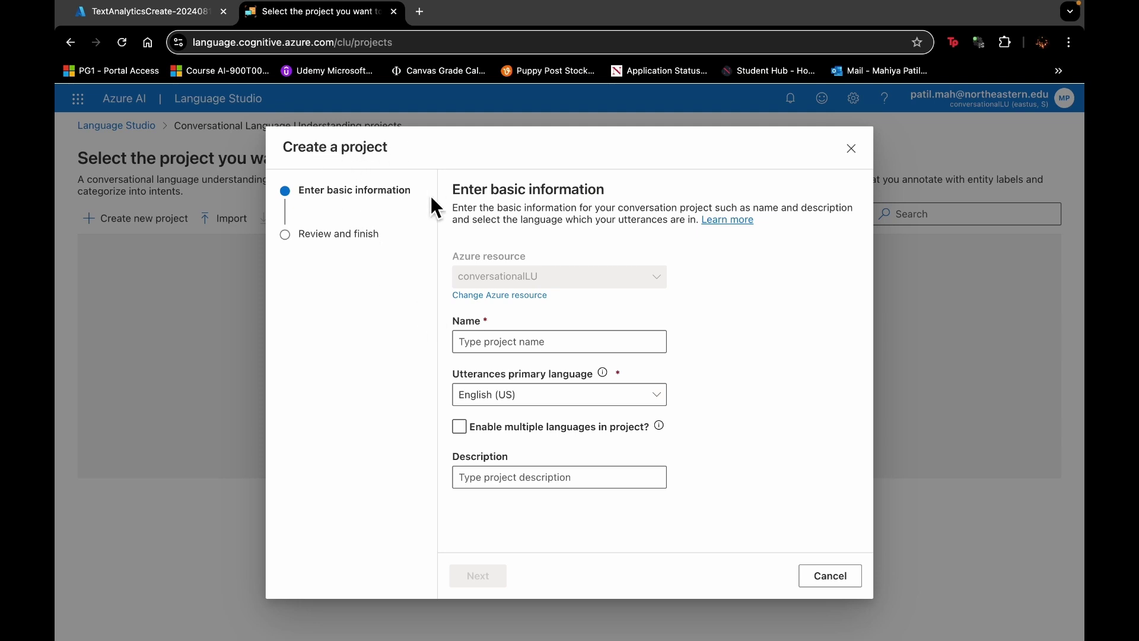
drag(453, 198, 621, 202)
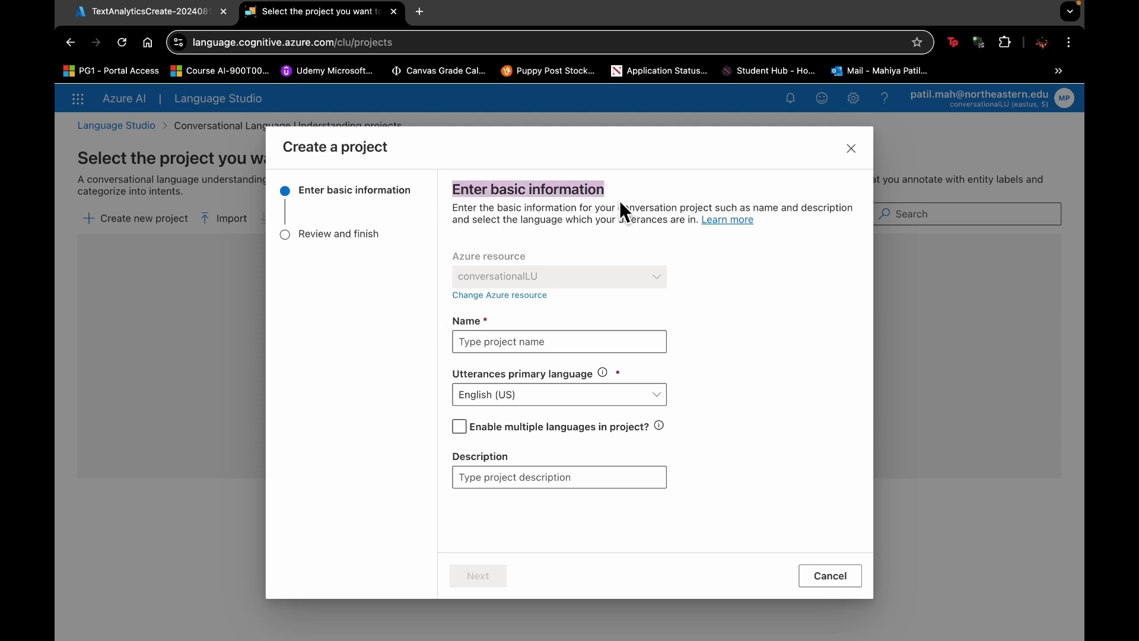
click(624, 201)
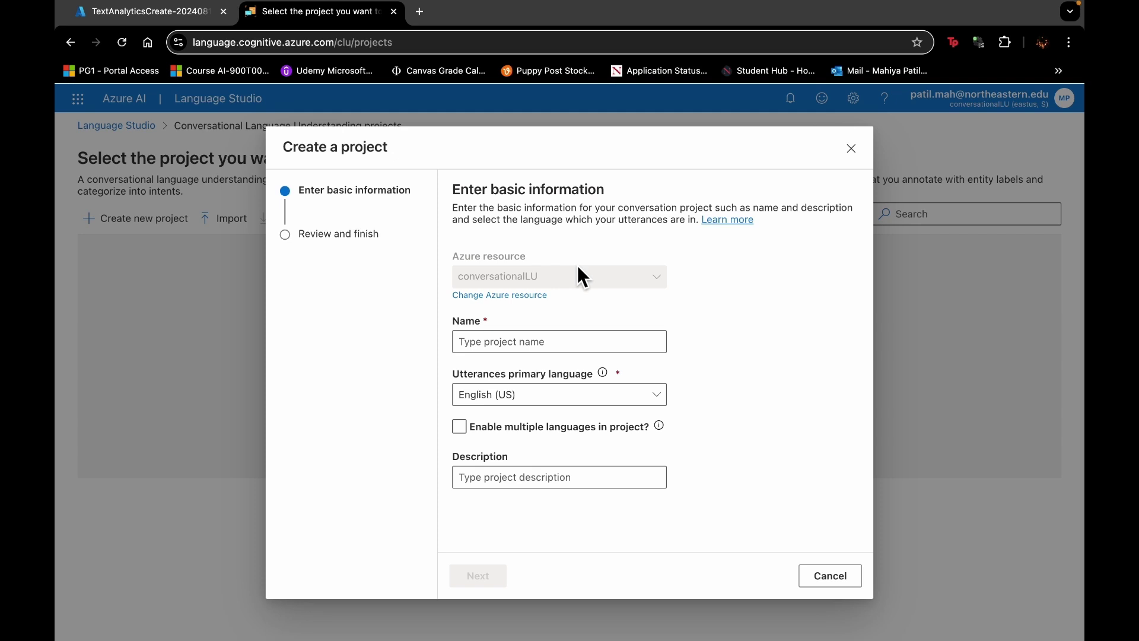
click(562, 350)
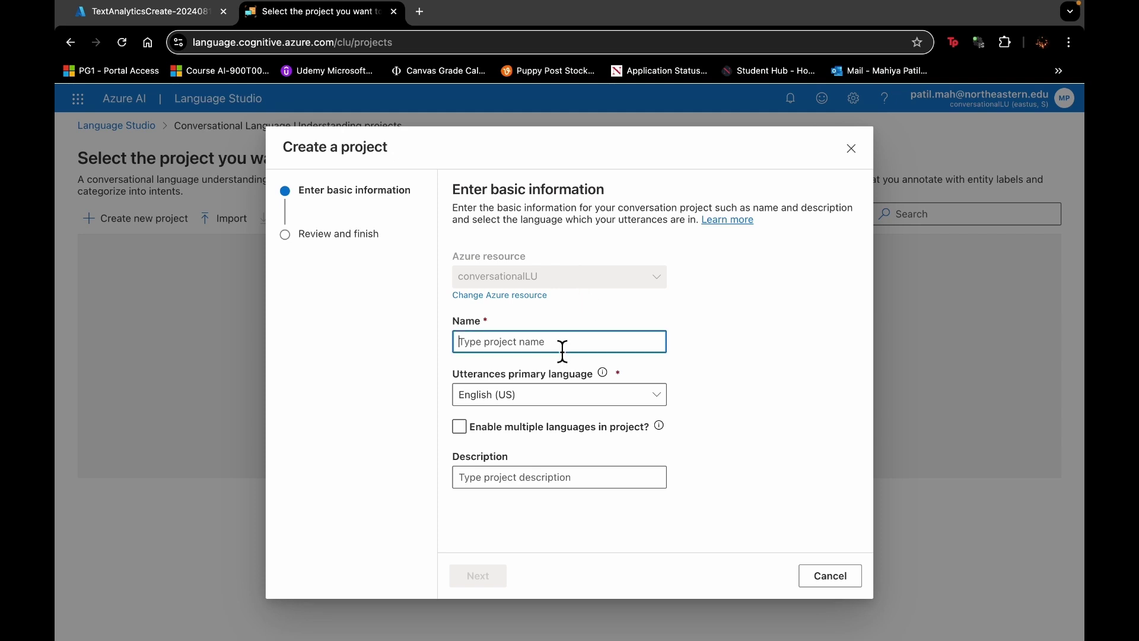
text(conver)
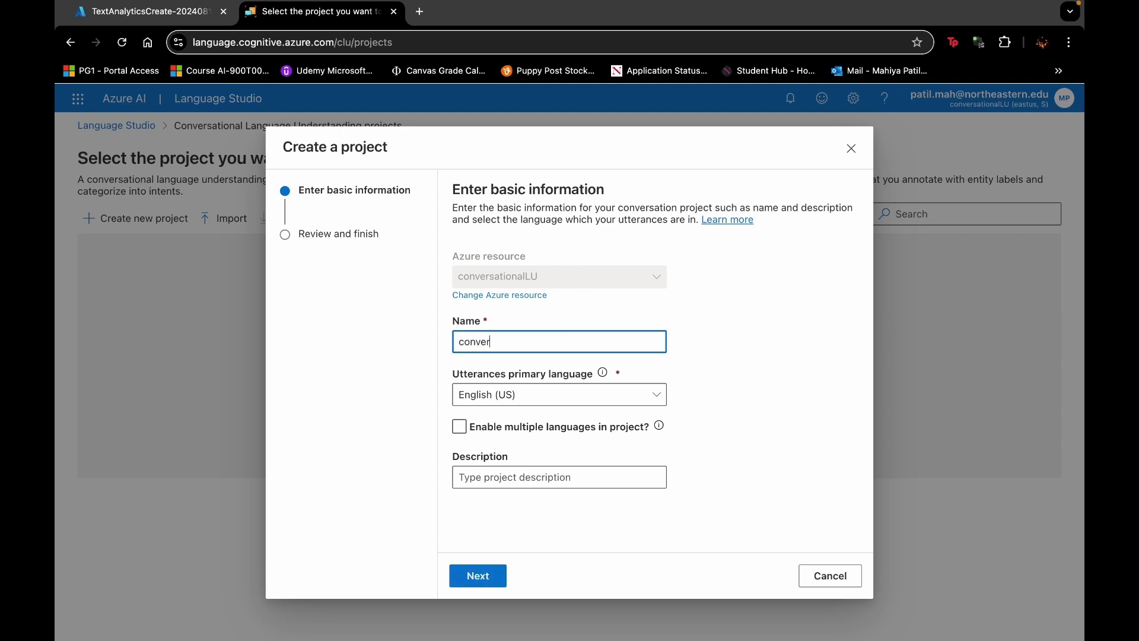
text(sational)
text(l)
key(BackSpace)
key(BackSpace)
key(BackSpace)
key(BackSpace)
key(BackSpace)
key(BackSpace)
key(BackSpace)
key(BackSpace)
key(BackSpace)
key(BackSpace)
key(BackSpace)
key(BackSpace)
key(BackSpace)
Step: Name the new project gettingFamiliarWithCLU
text(gettingFamiliarWithCLU)
click(685, 354)
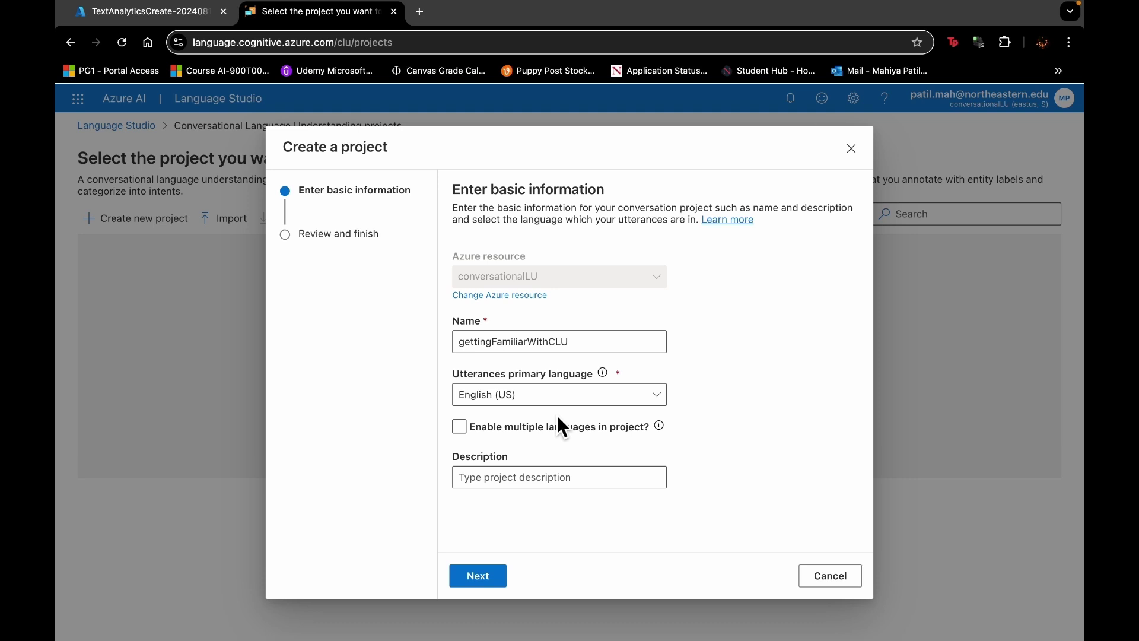
Step: Set the project description to "Simple home automation", then review the settings and create the project
click(573, 485)
text(Sim)
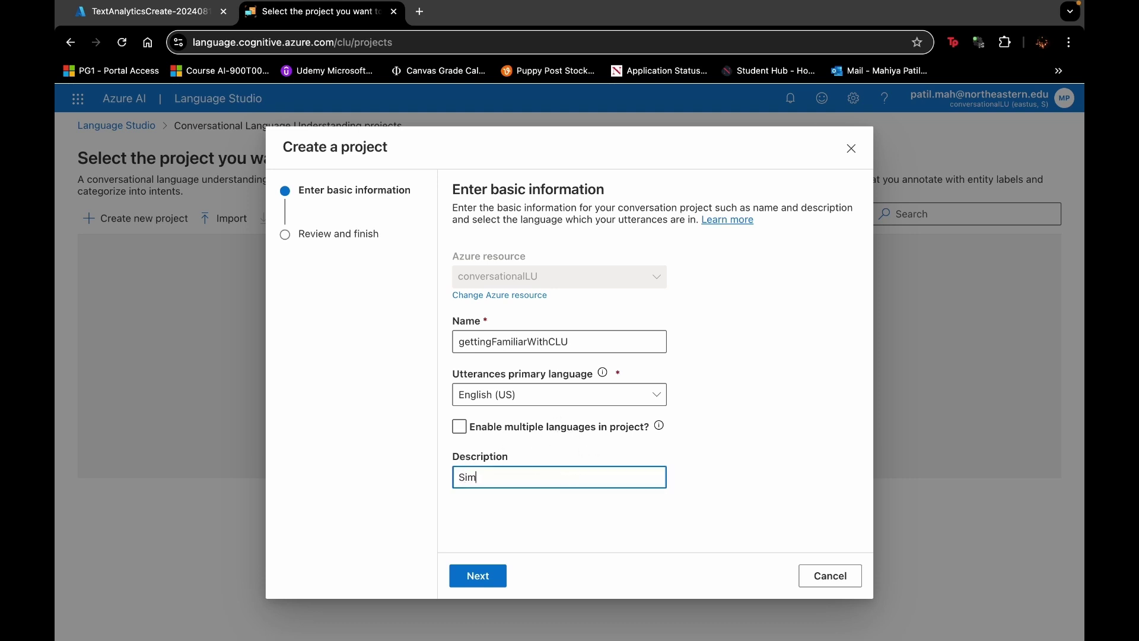
text(ple home automation)
click(492, 579)
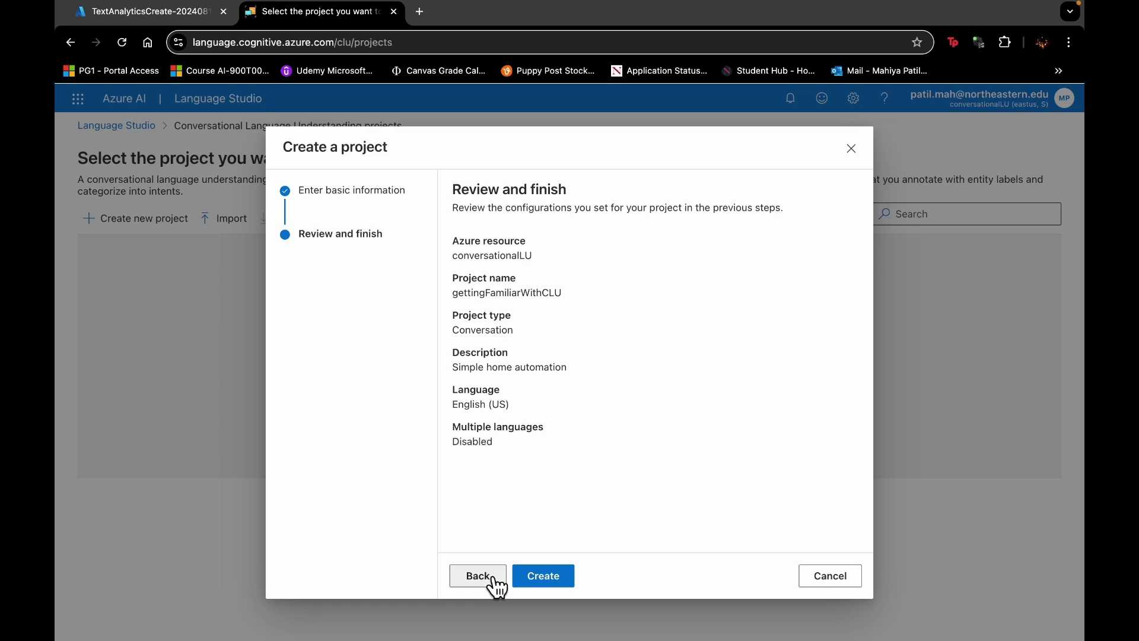
drag(452, 293, 609, 296)
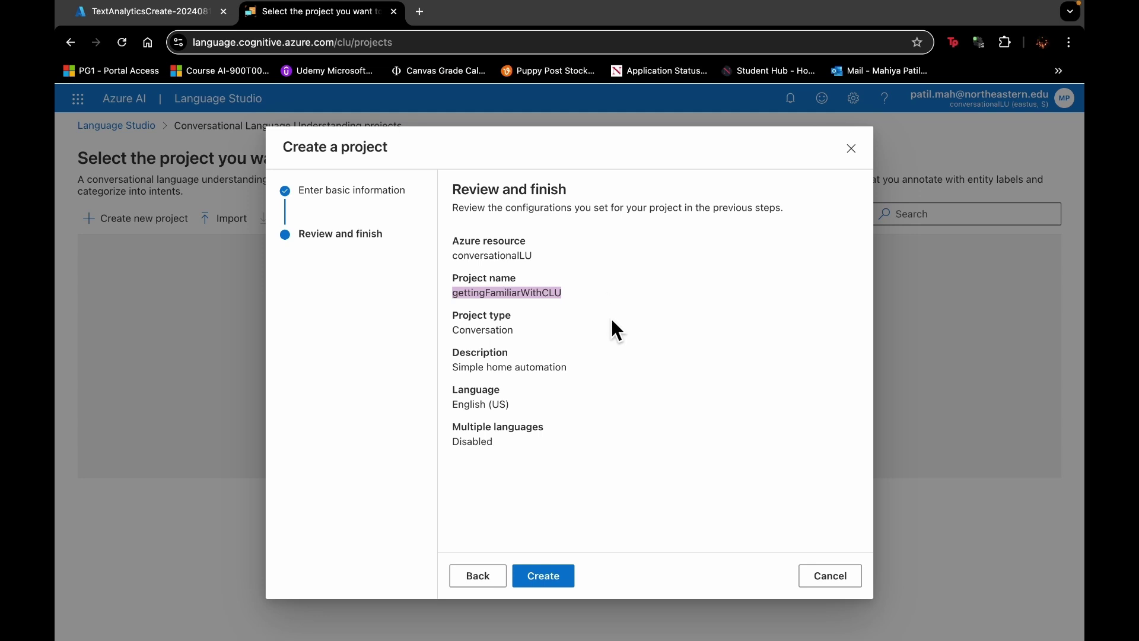
click(581, 393)
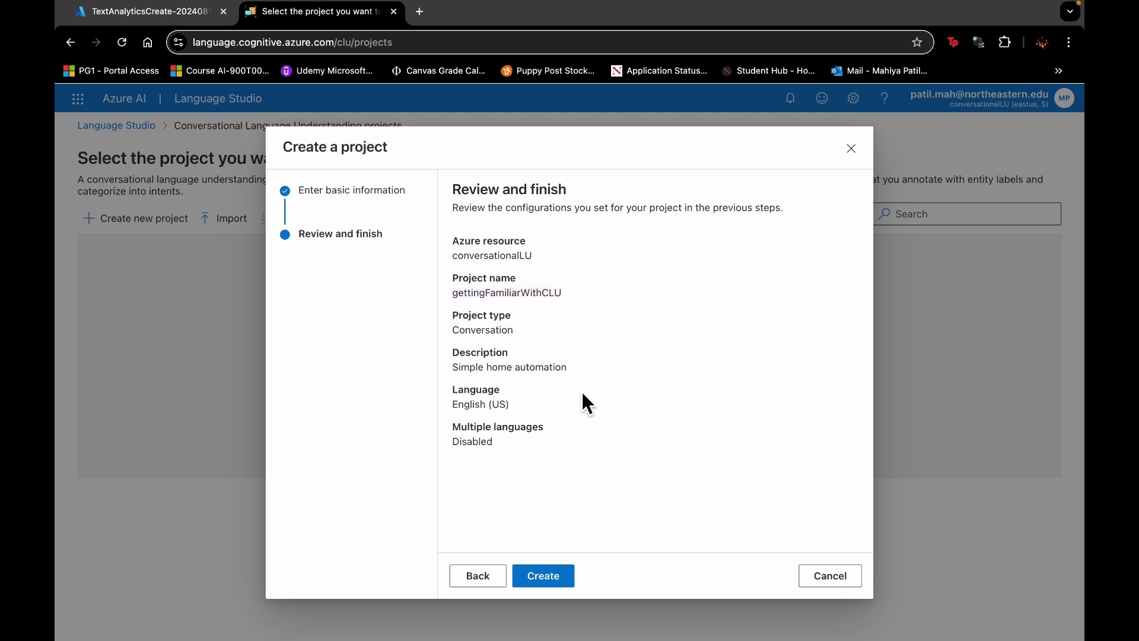
click(569, 577)
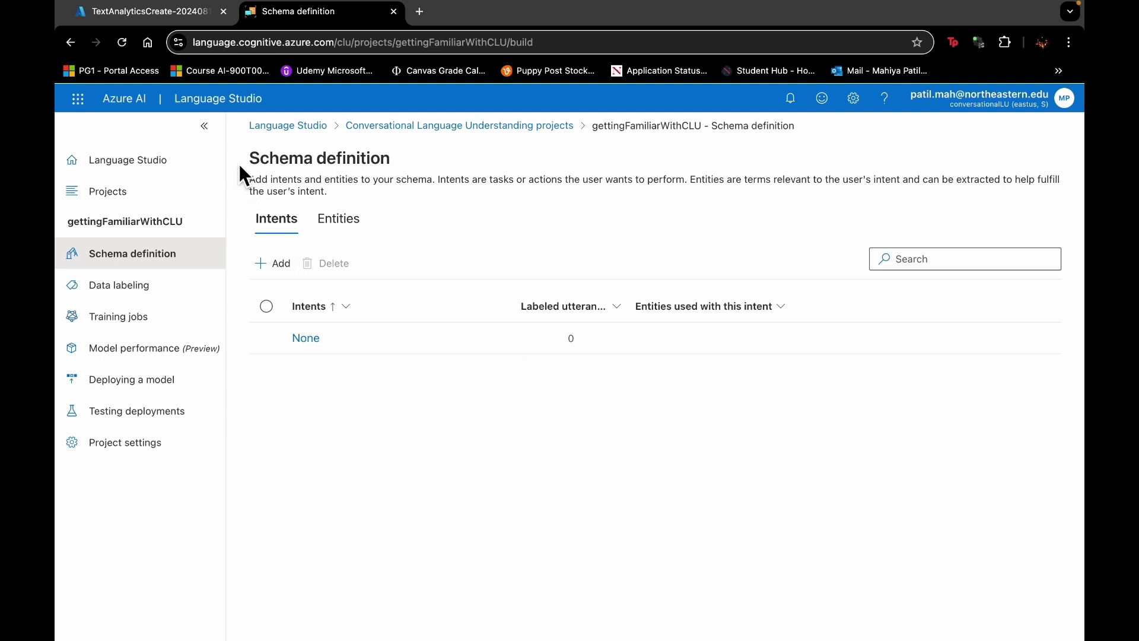
Step: Add an intent named switch_on to the project's schema definition
drag(240, 164, 392, 167)
click(551, 495)
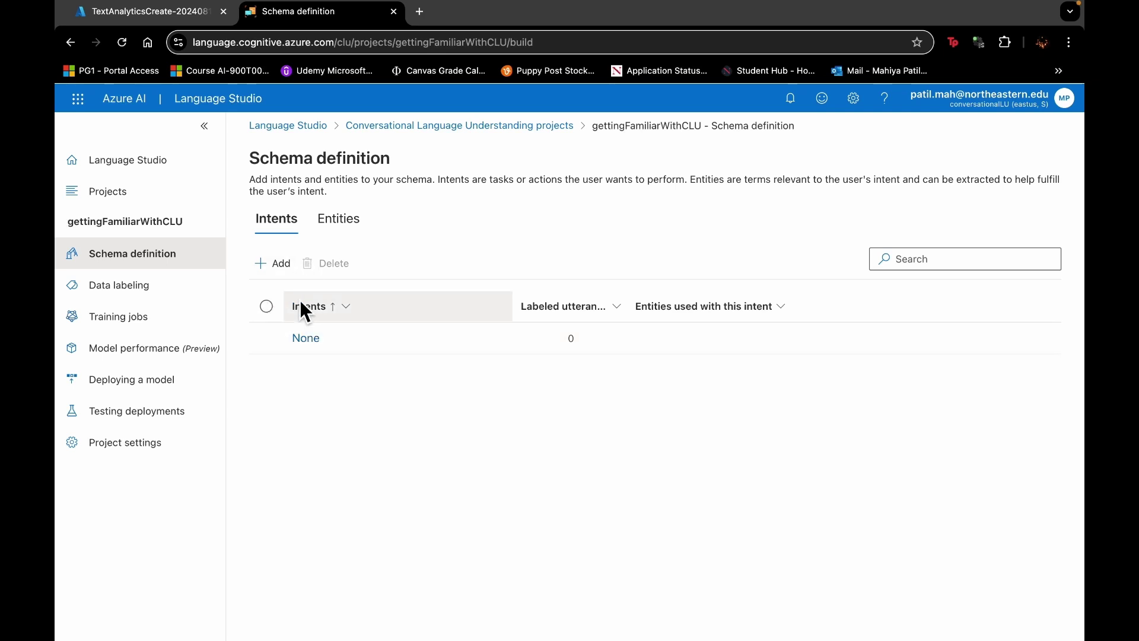
click(276, 261)
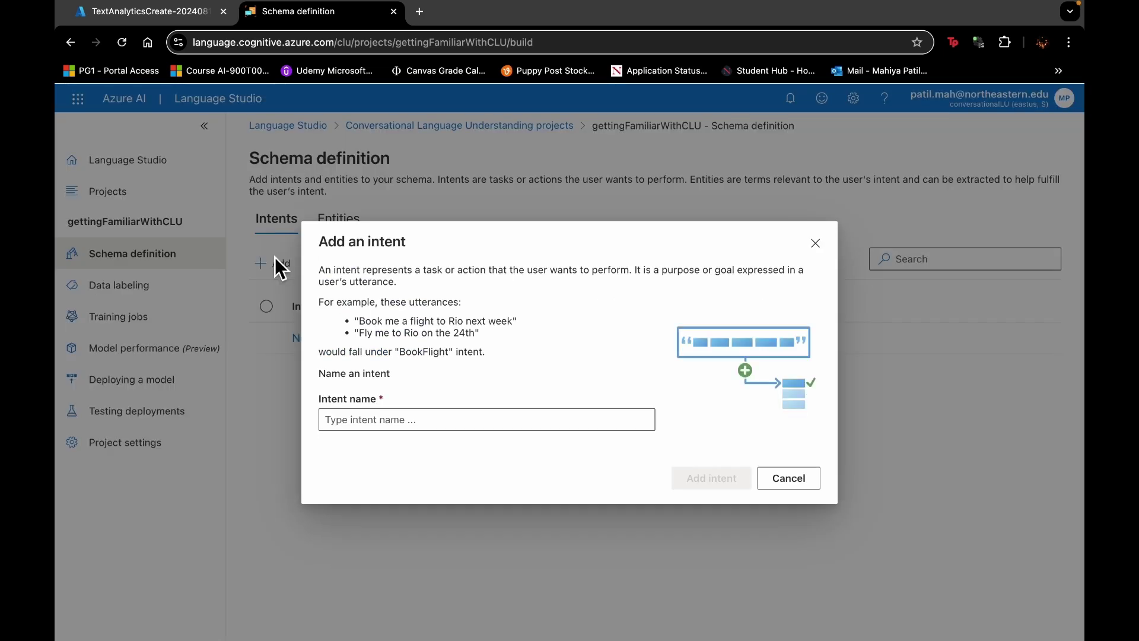
click(371, 434)
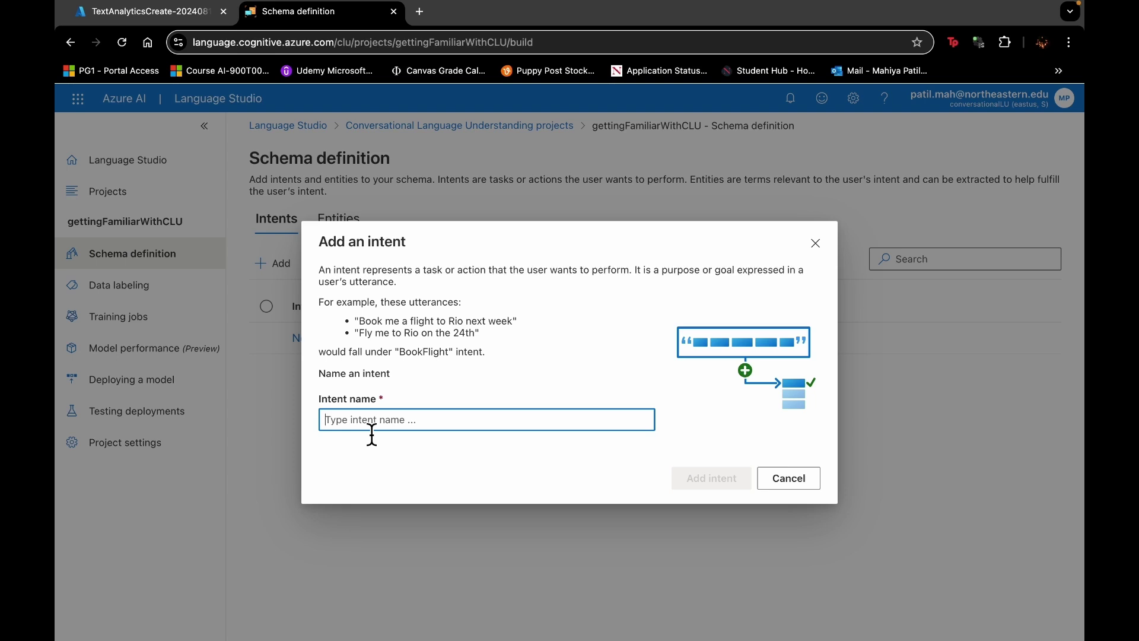
text(switch)
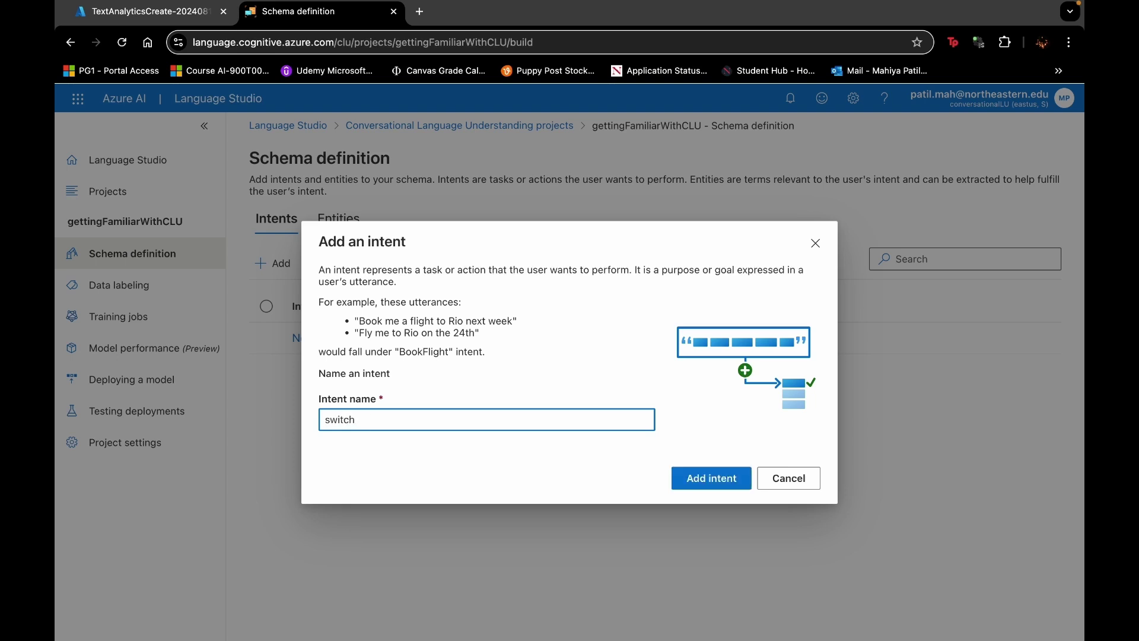
text(_on)
double_click(328, 421)
click(438, 457)
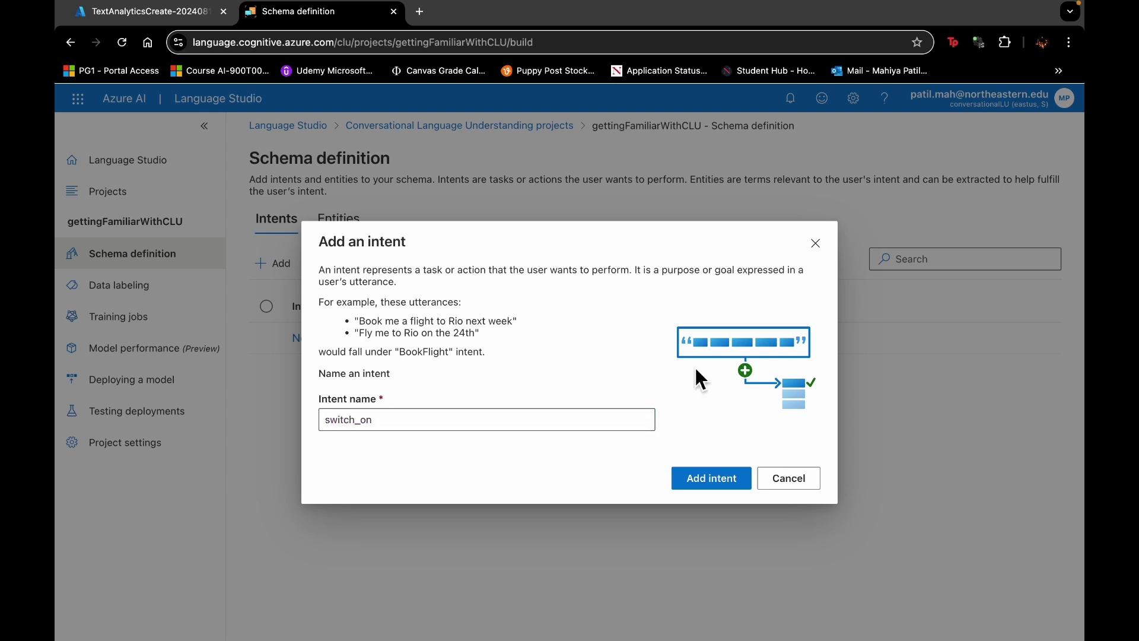
click(712, 478)
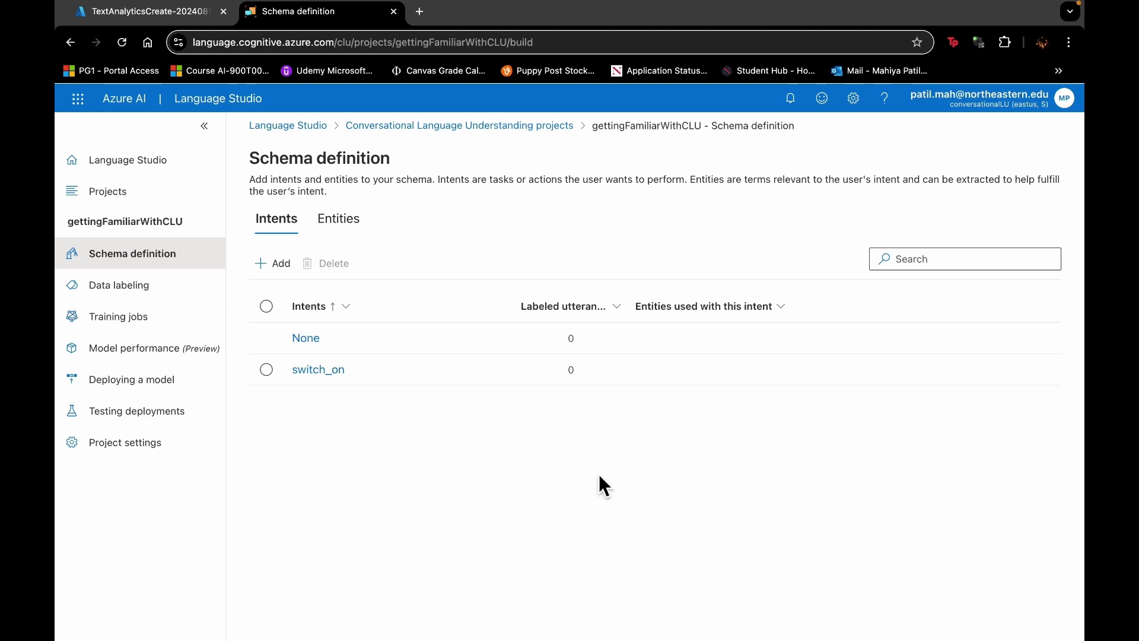
Step: Open data labeling for the switch_on intent and choose switch_on as the intent for new training utterances
click(266, 368)
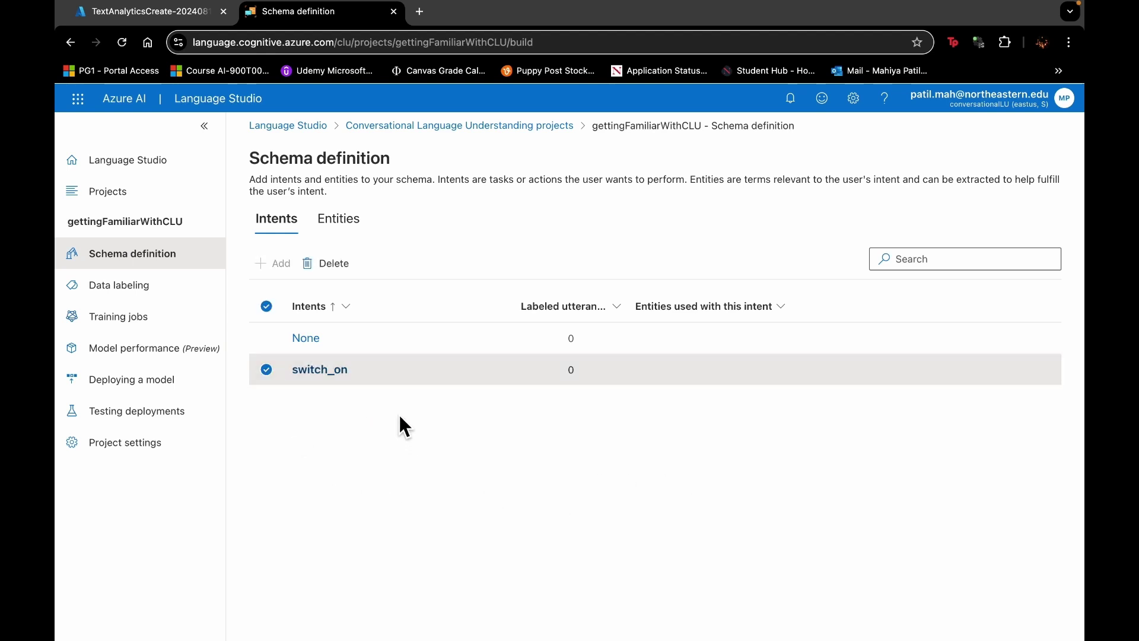
click(320, 369)
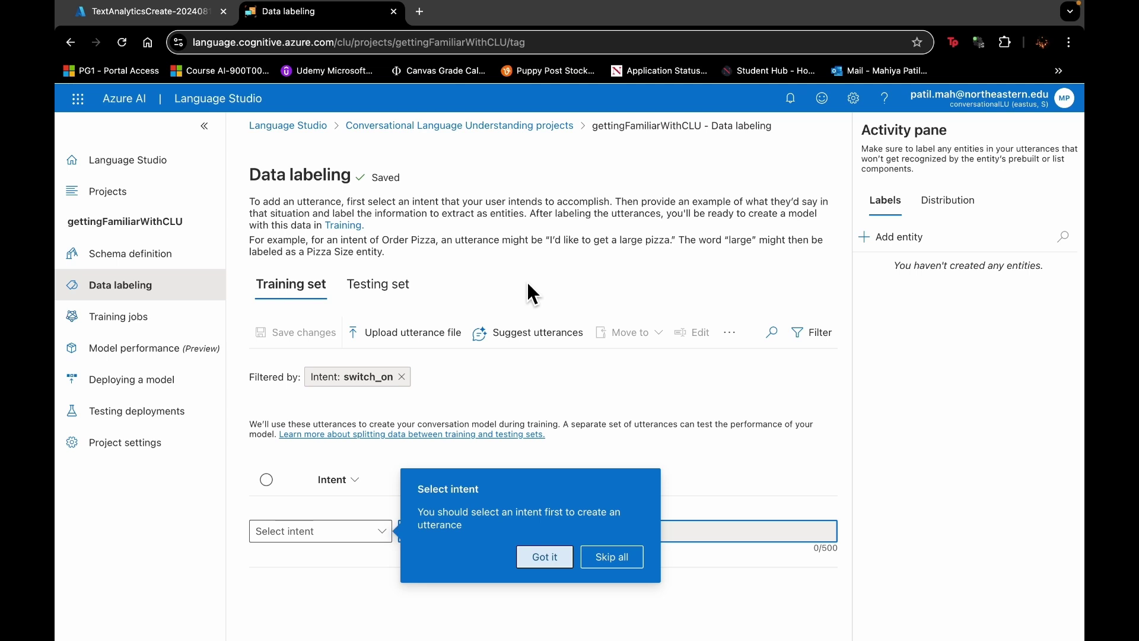
click(568, 570)
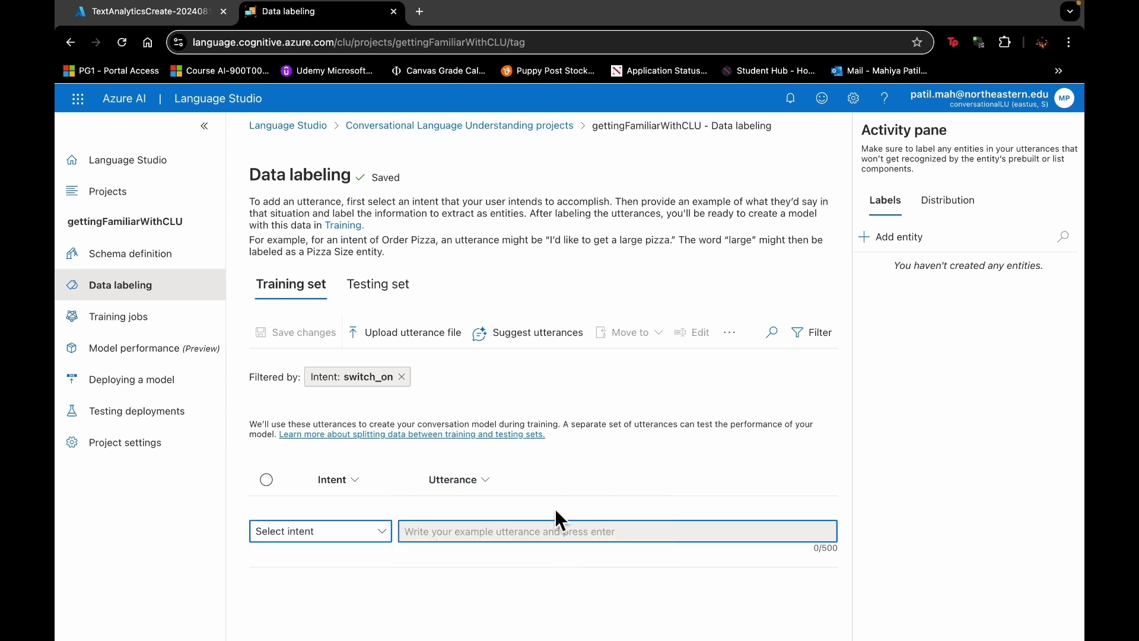
click(386, 537)
click(365, 489)
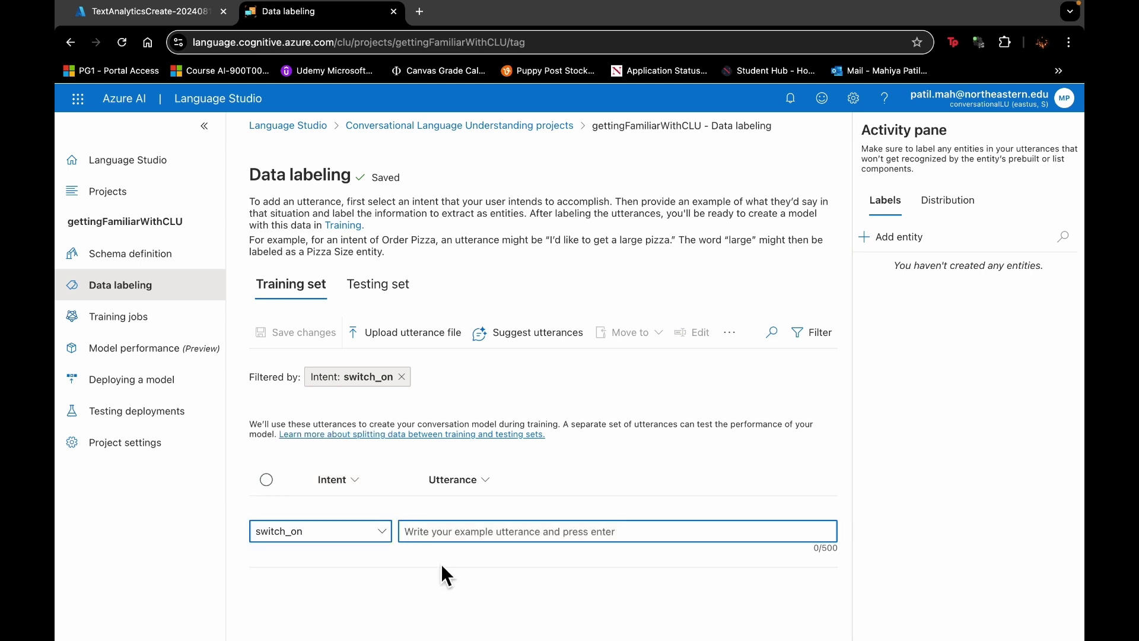
Step: Add the training utterance "turn the light on" to the switch_on intent and dismiss the guidance tips
click(463, 530)
text(turn the light on)
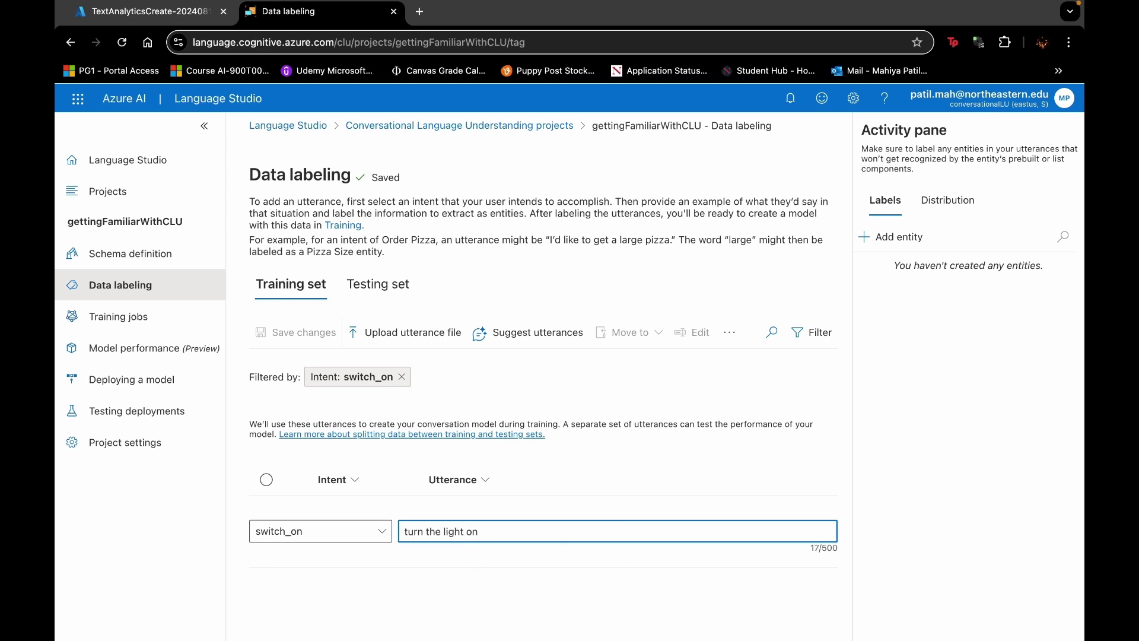
key(Return)
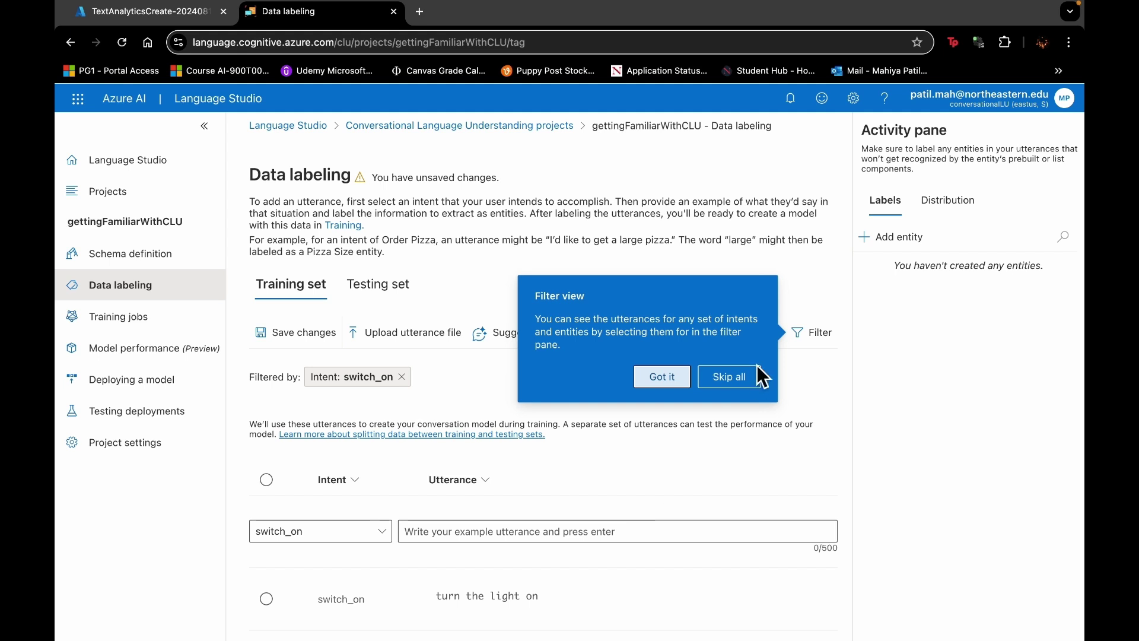
click(666, 377)
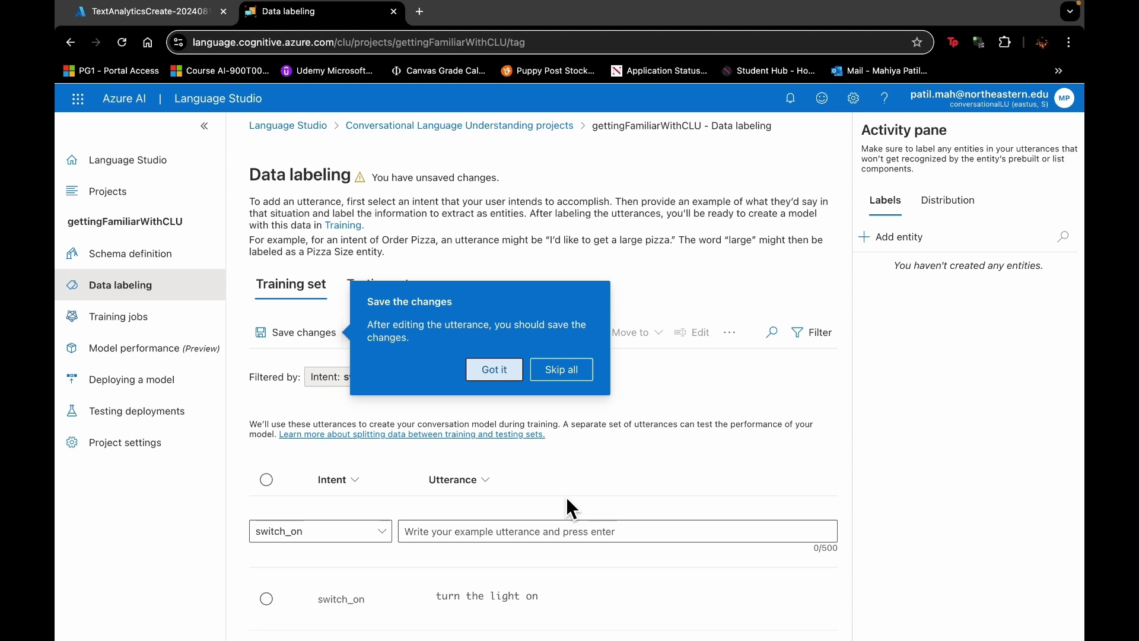
click(495, 369)
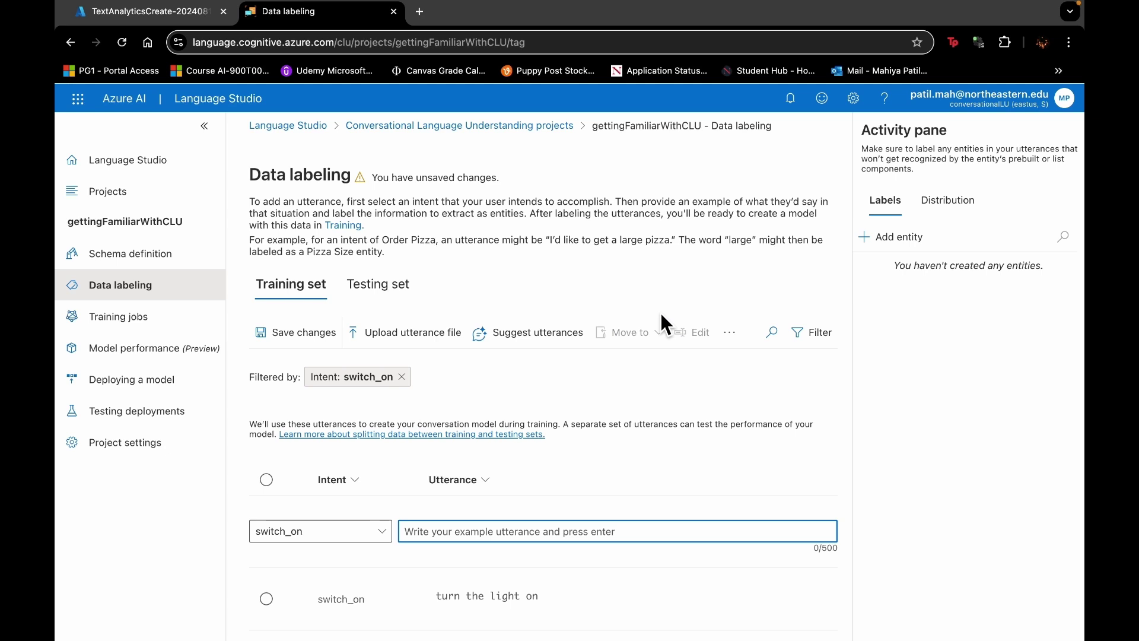
Step: Add the training utterance "switch on the fan" to the switch_on intent
click(758, 612)
text(switch on the)
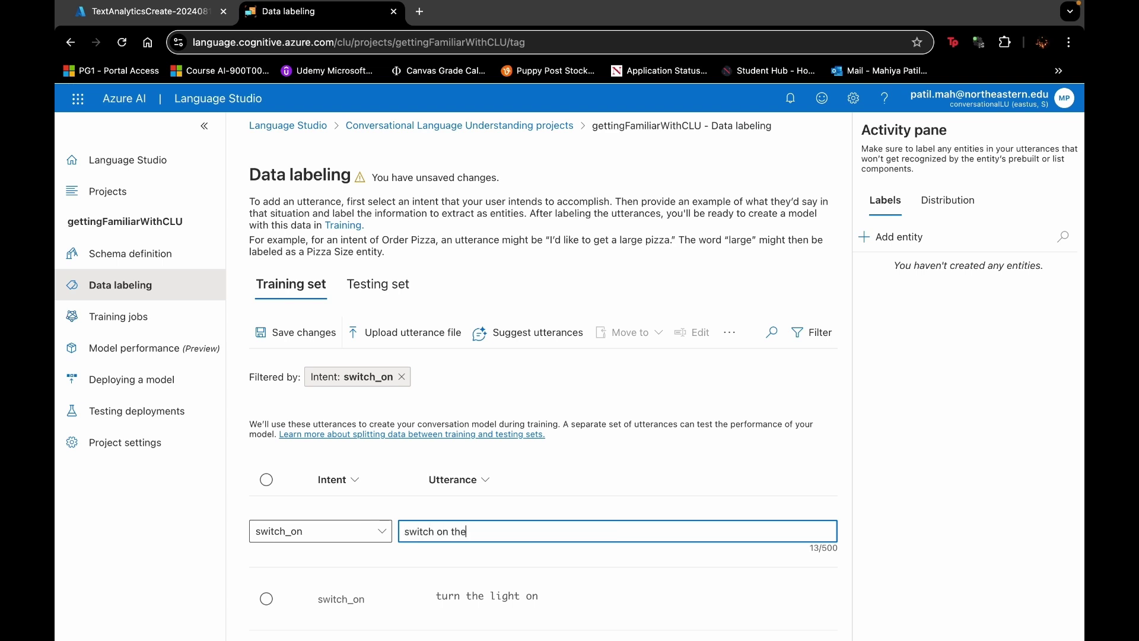
text( fan)
key(Return)
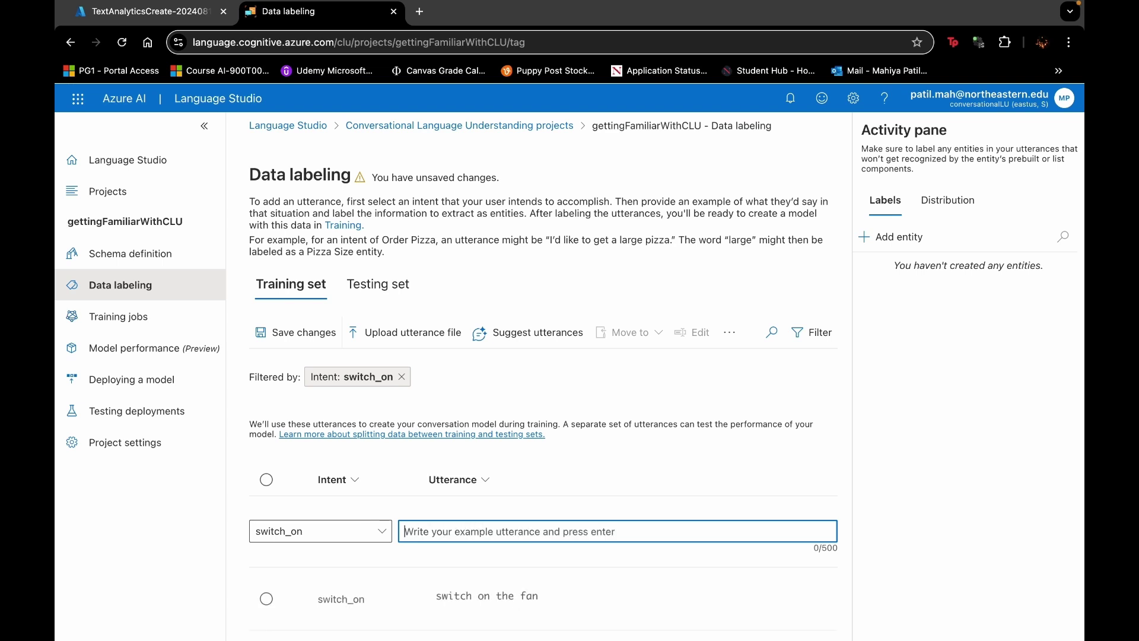
Step: Add the utterances "put the fan on" and "put the light on" to the switch_on intent
text(put the fan on)
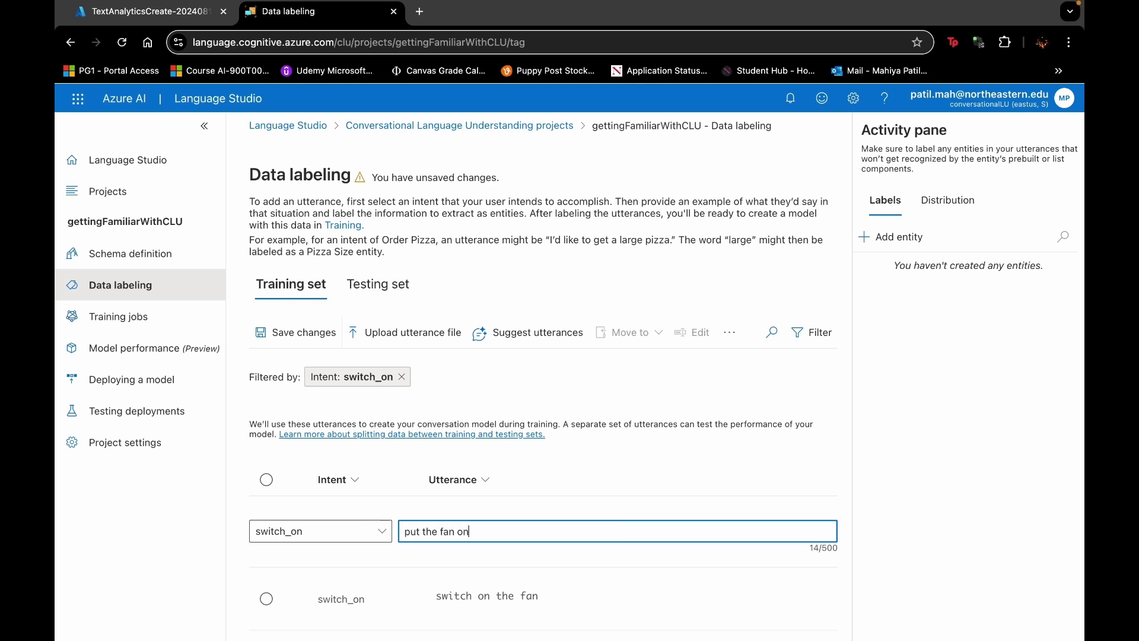
key(Return)
text(put the l)
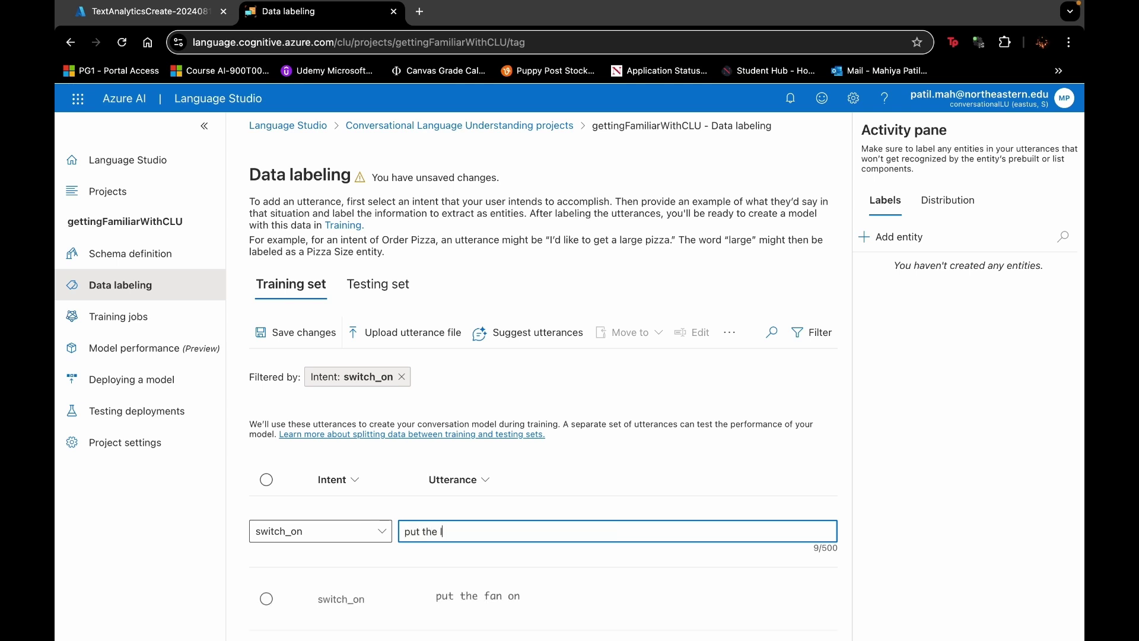
text(ight on)
key(Return)
Step: Add the utterances "switch on the light" and "turn the fan on" to the switch_on intent
text(switch)
key(BackSpace)
key(BackSpace)
key(BackSpace)
key(BackSpace)
key(BackSpace)
text(witch the lig)
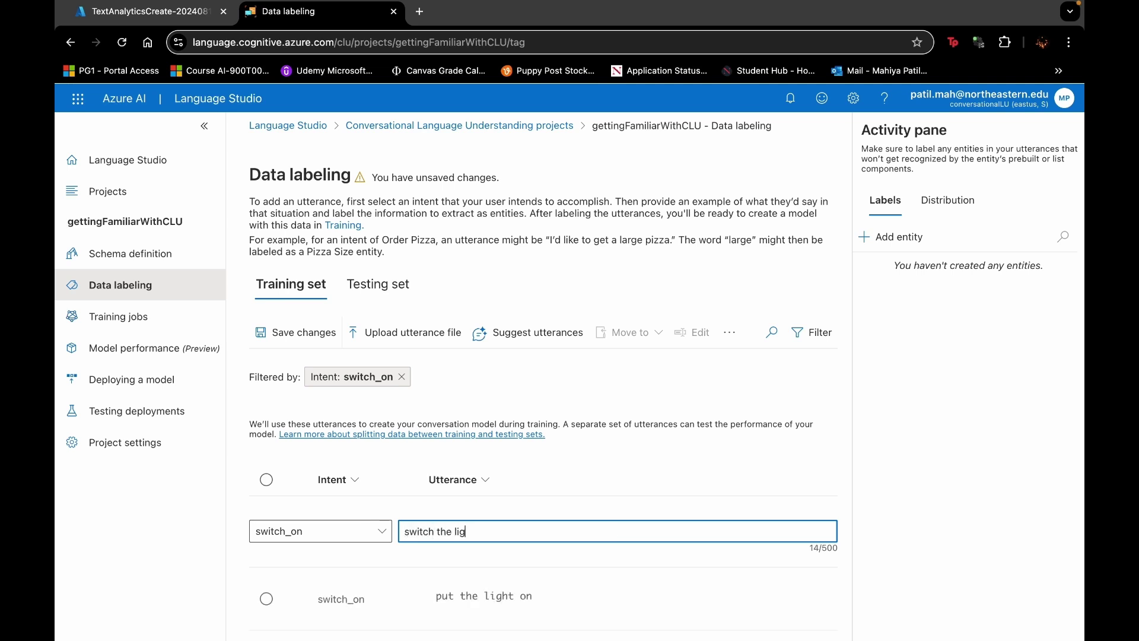
text(ht on)
drag(438, 531, 481, 532)
key(BackSpace)
scroll(553, 465, down, 3)
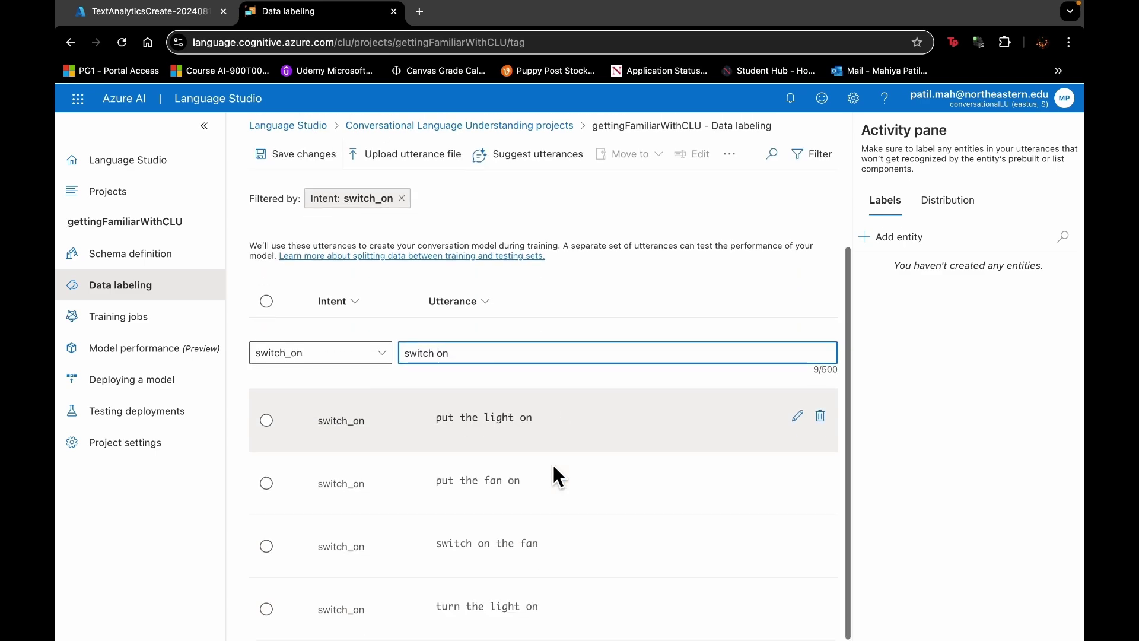
click(552, 352)
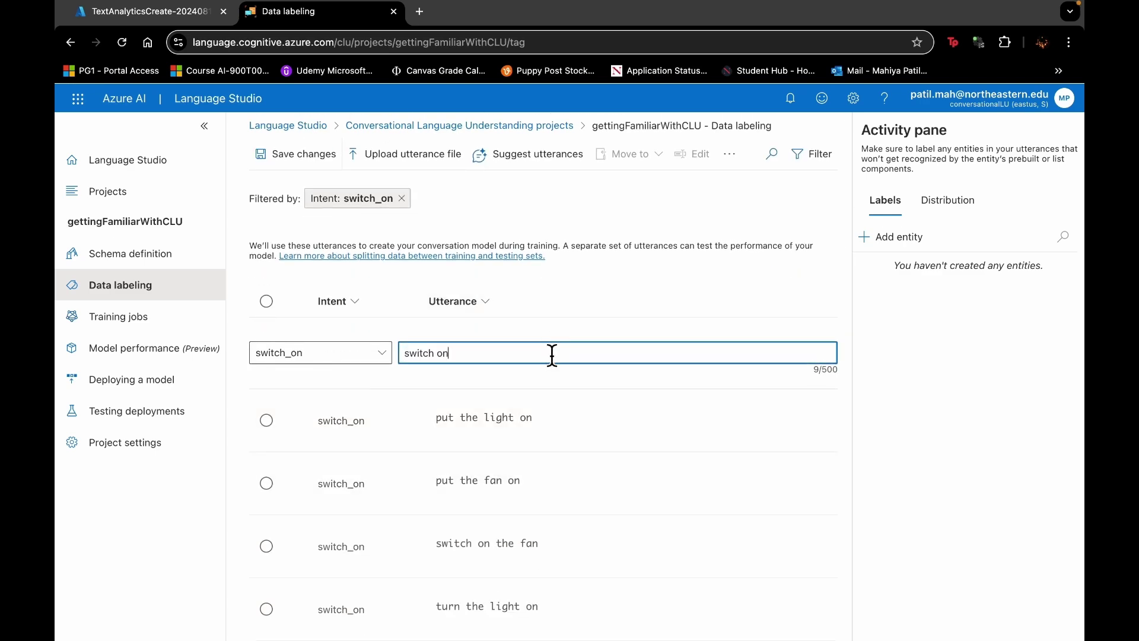
text(the light)
key(Return)
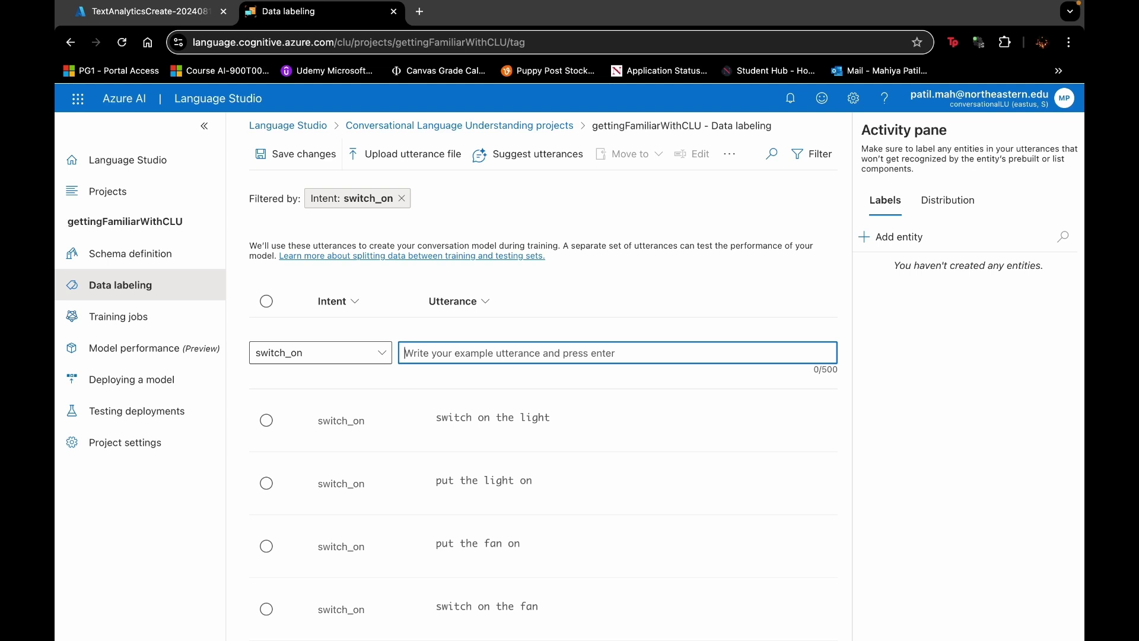
text(turn the fan on)
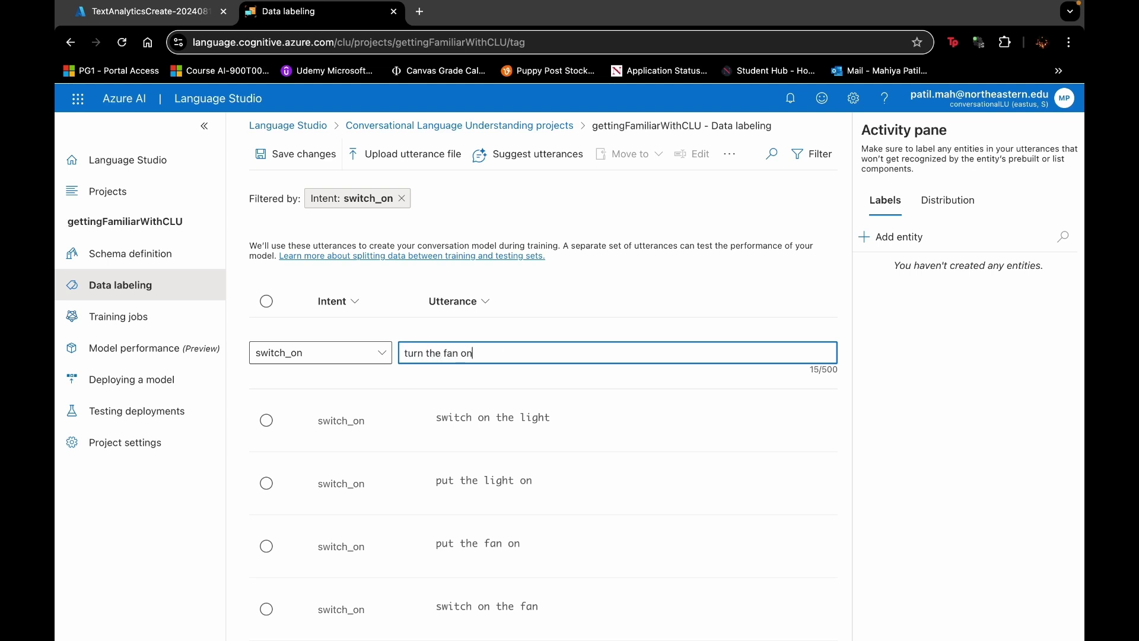
key(Return)
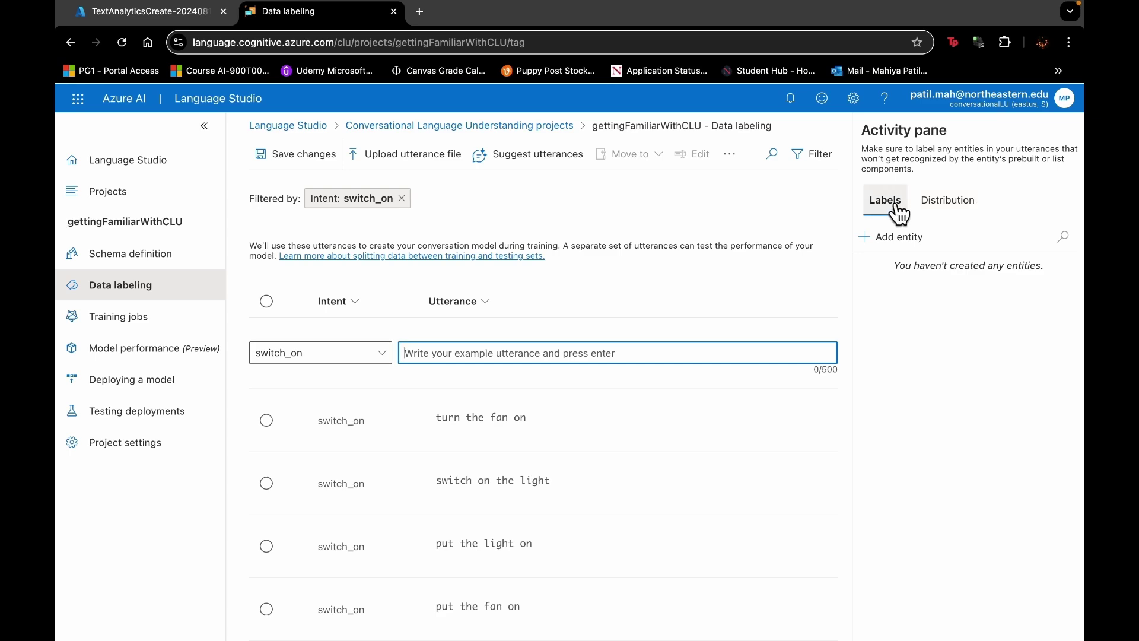
Step: Add an entity named device, viewing the List component description while defining it
click(890, 237)
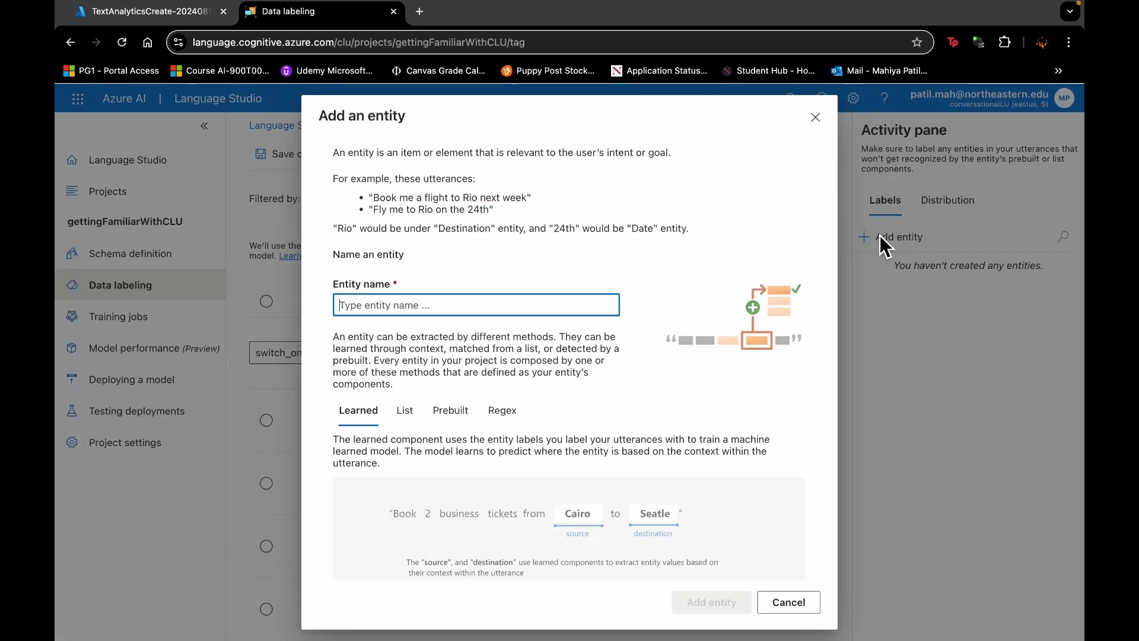
text(device)
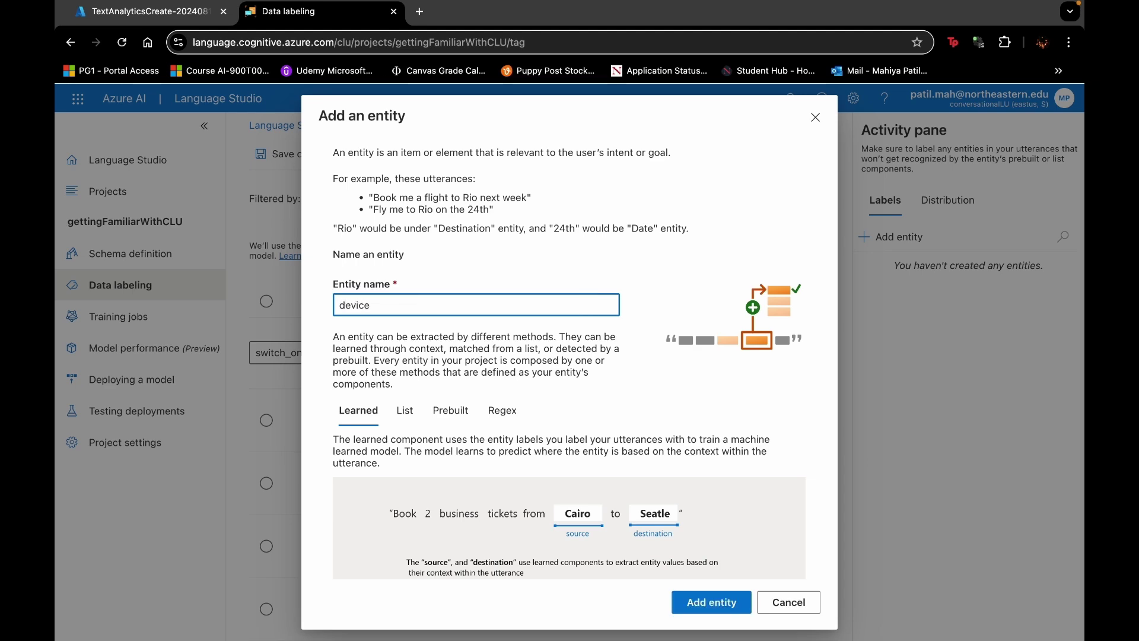
click(406, 410)
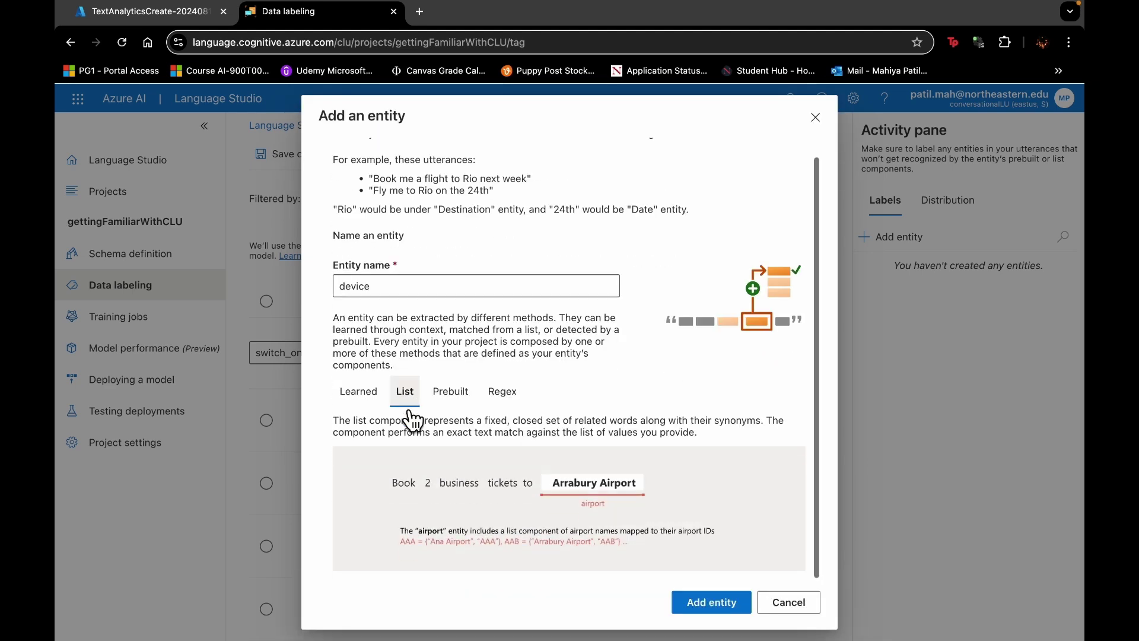
click(714, 602)
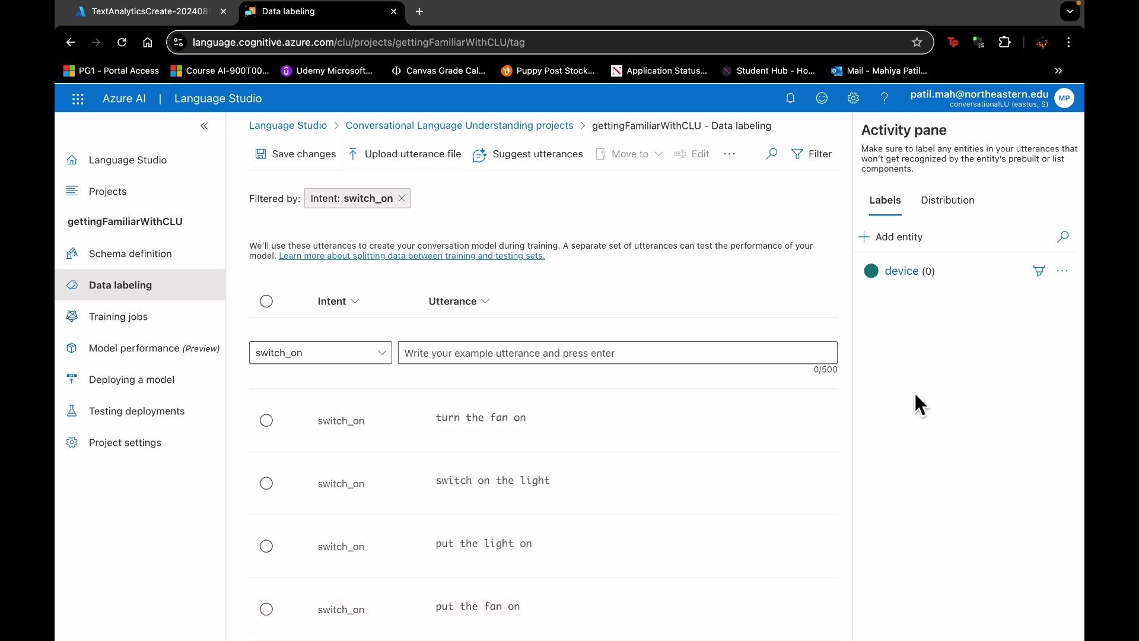
Step: Label "fan" in "turn the fan on" and "light" in "switch on the light" as the device entity
scroll(596, 469, down, 1)
scroll(595, 468, down, 1)
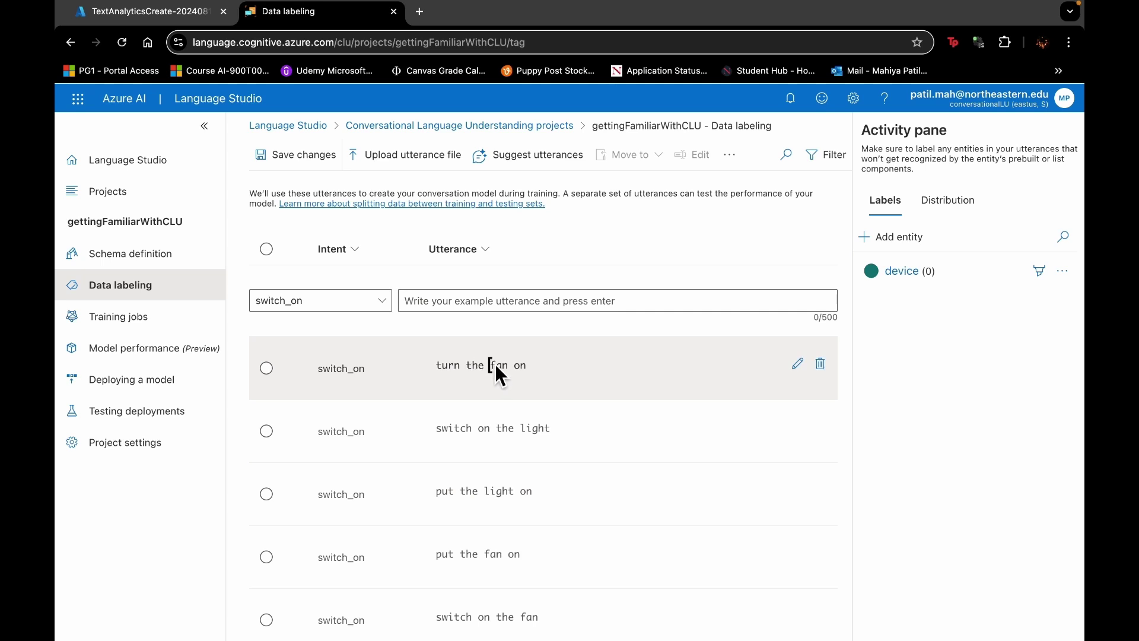
click(515, 366)
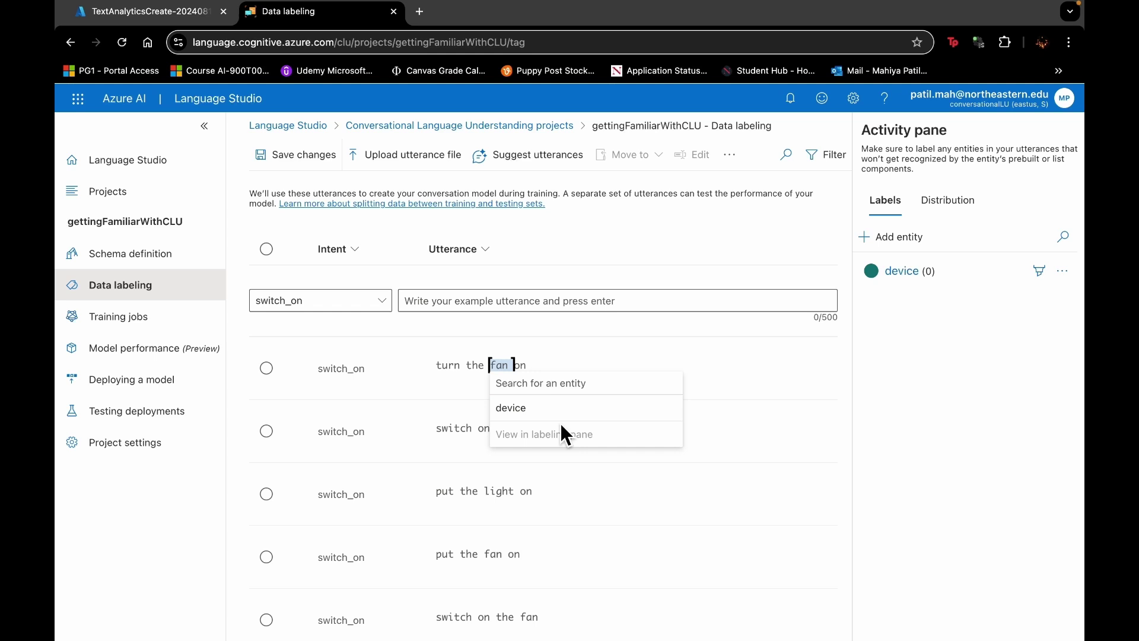
click(525, 408)
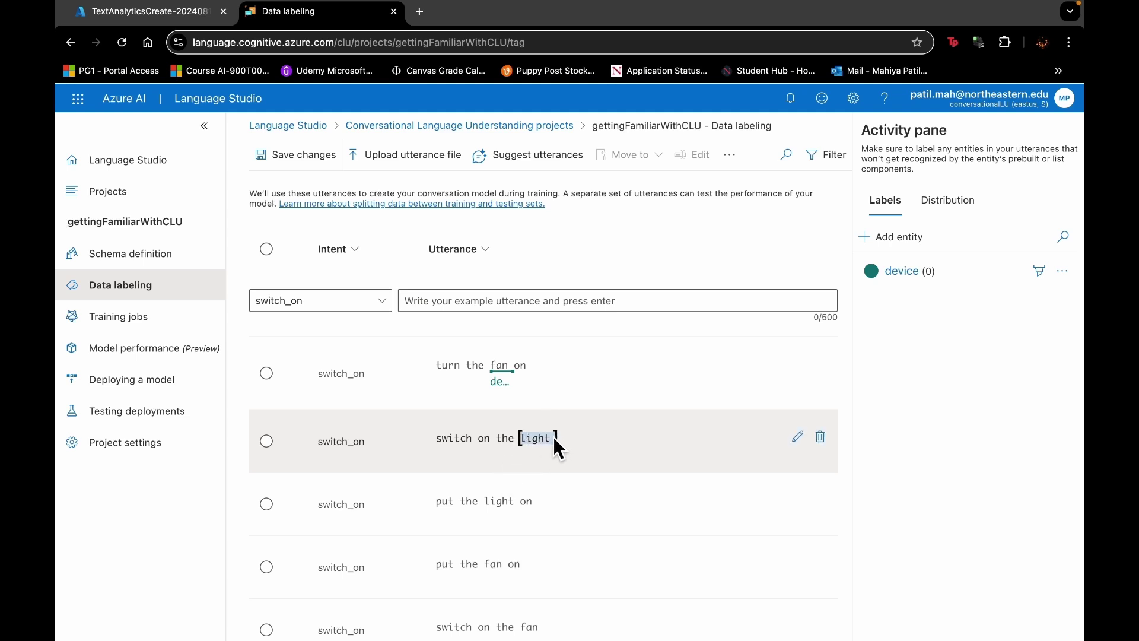
text(device)
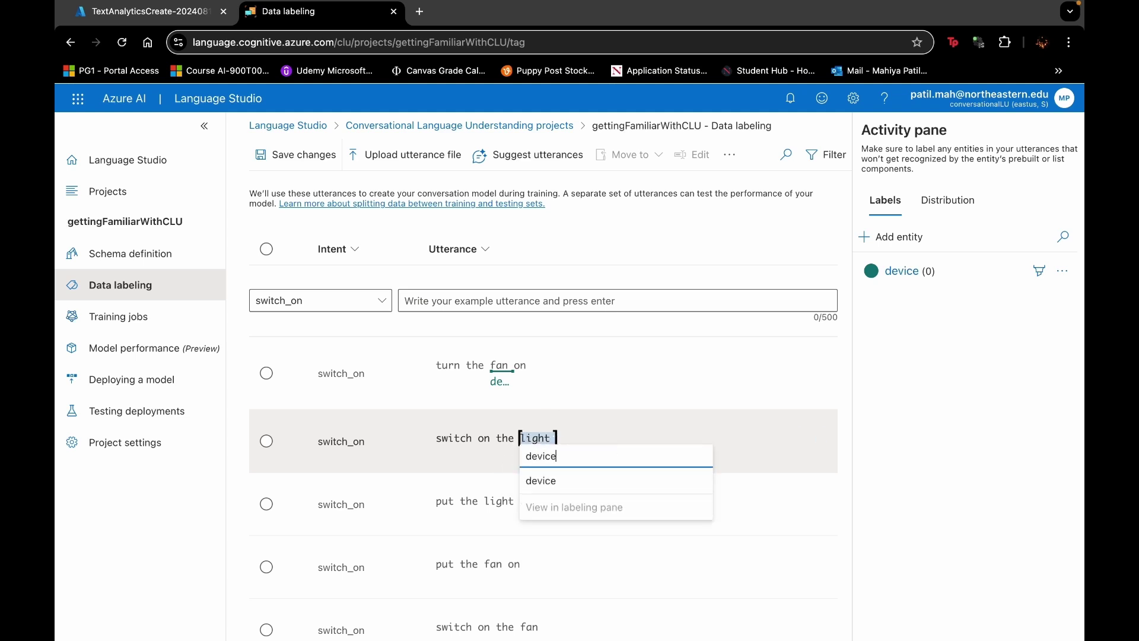
click(574, 482)
Step: Label "light" in "put the light on" and "fan" in "put the fan on" as the device entity
scroll(534, 474, down, 1)
scroll(535, 473, down, 1)
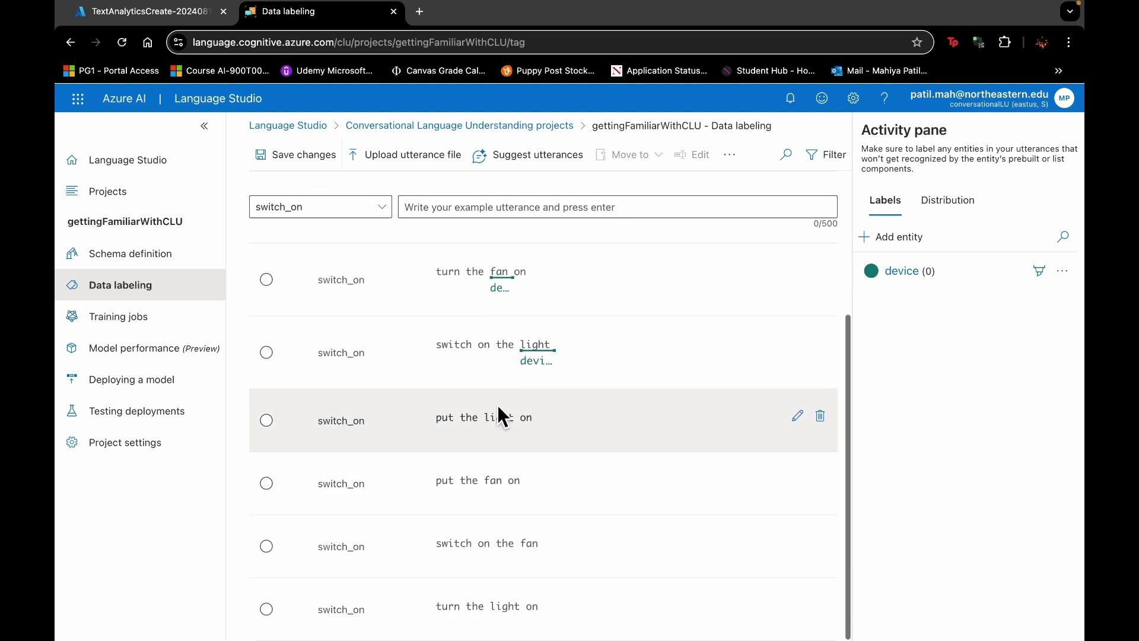
drag(511, 415, 513, 415)
text(devicede)
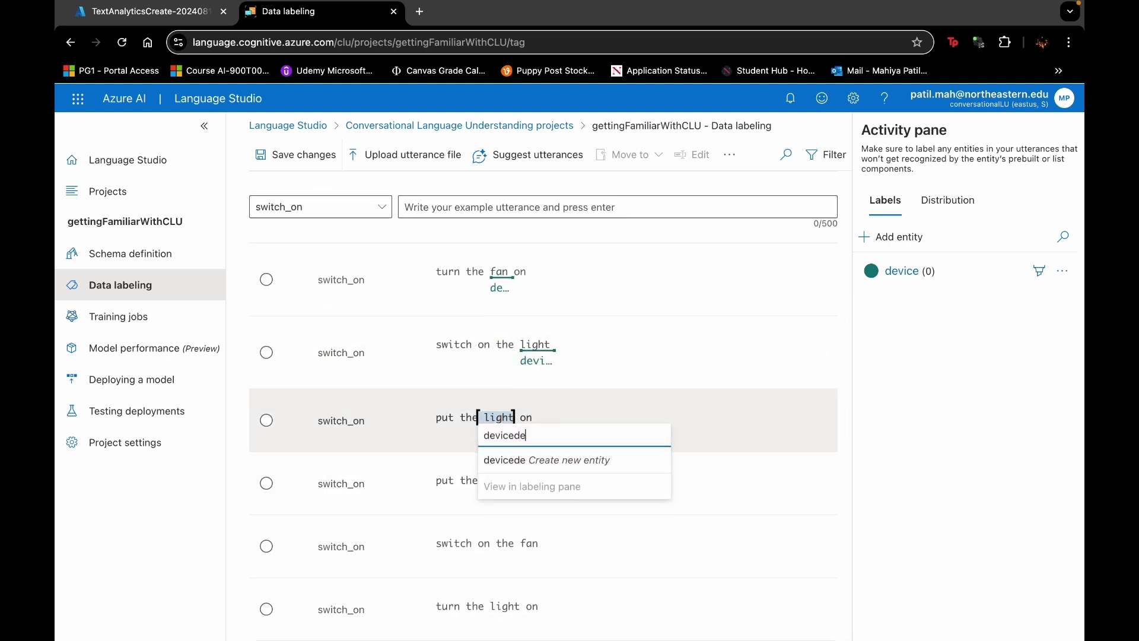
key(BackSpace)
key(BackSpace)
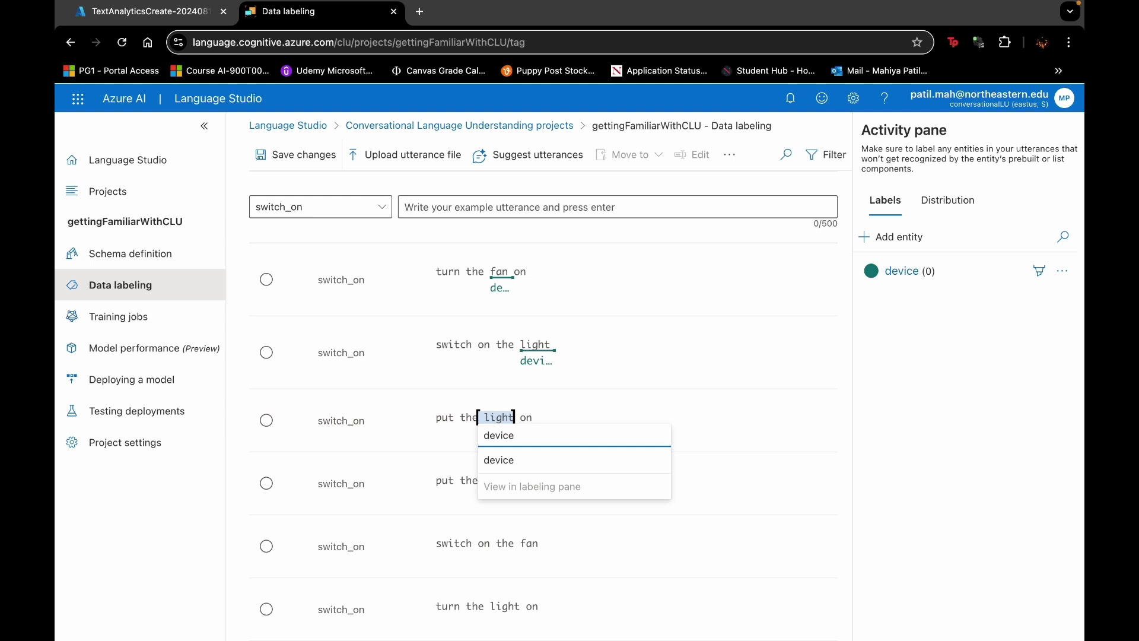
click(525, 462)
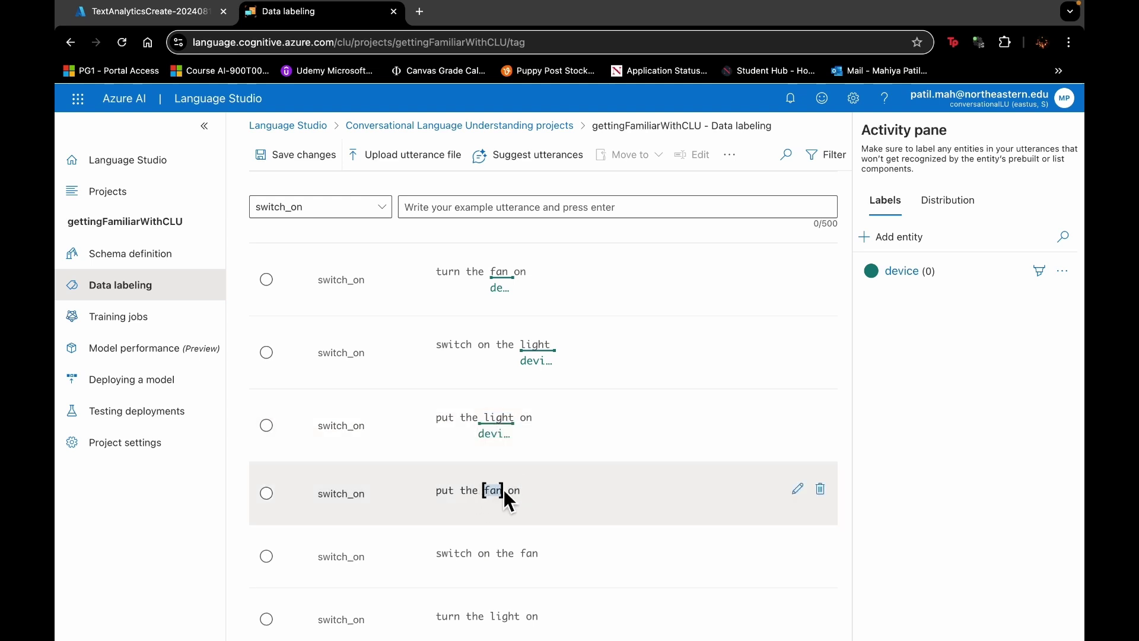
click(530, 540)
Step: Label "fan" in the utterance "switch on the fan" as the device entity
scroll(511, 533, down, 1)
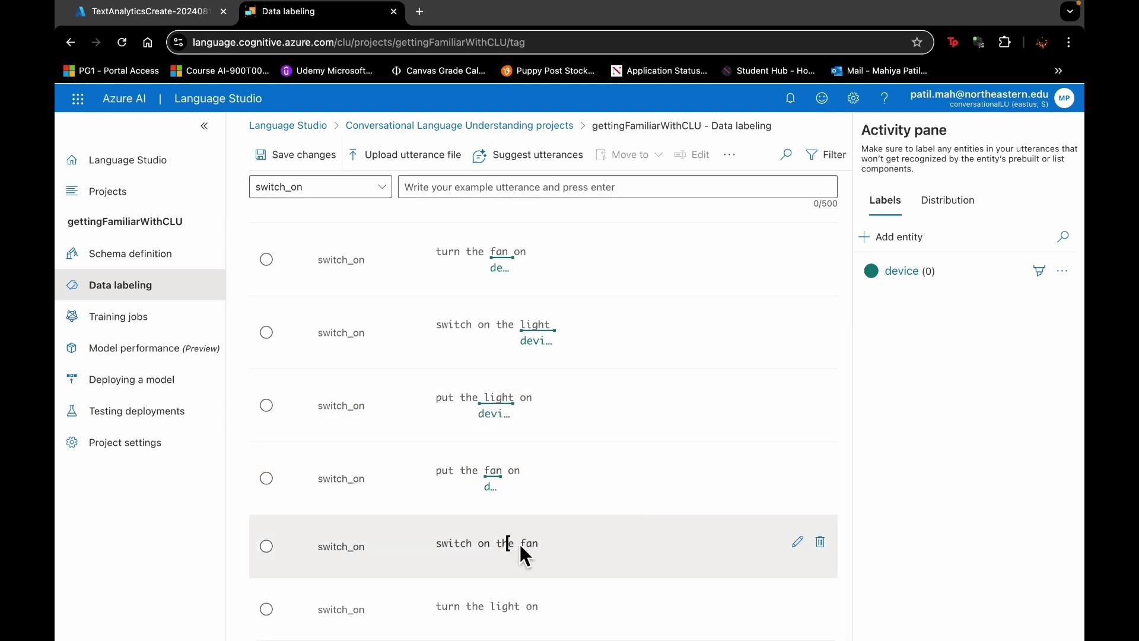
drag(537, 564, 529, 541)
click(508, 536)
click(504, 530)
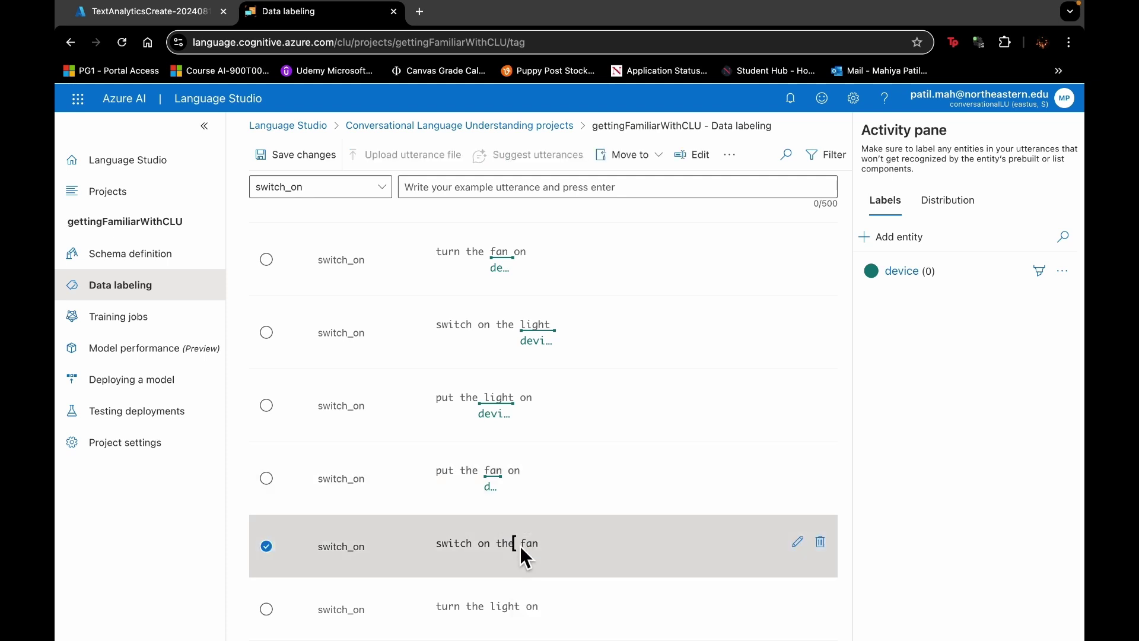
click(266, 546)
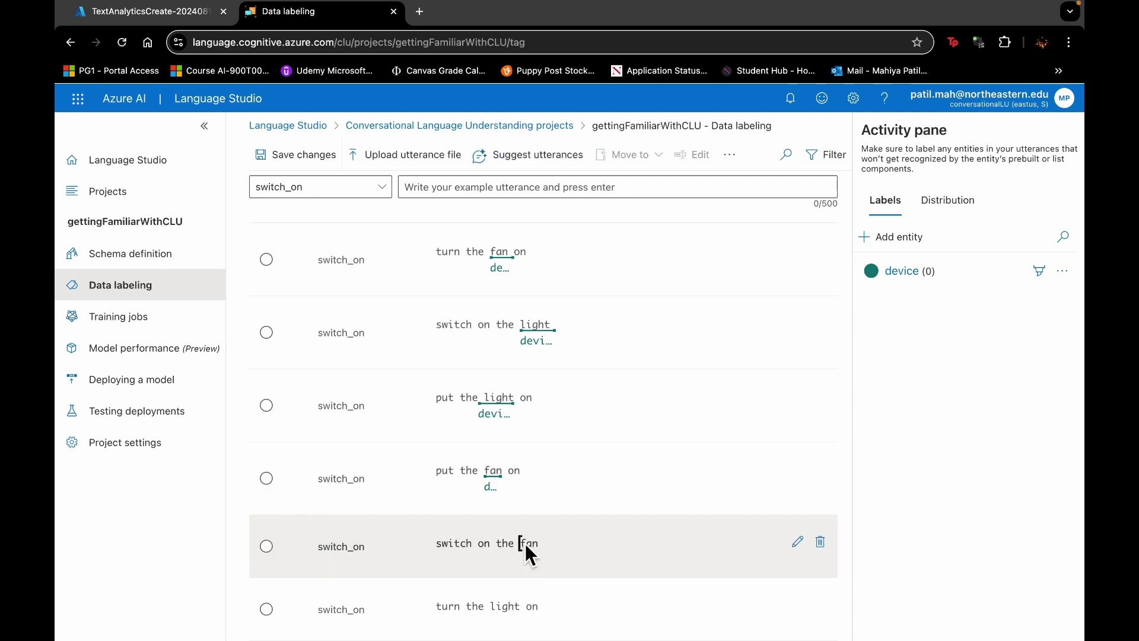
drag(546, 543, 532, 543)
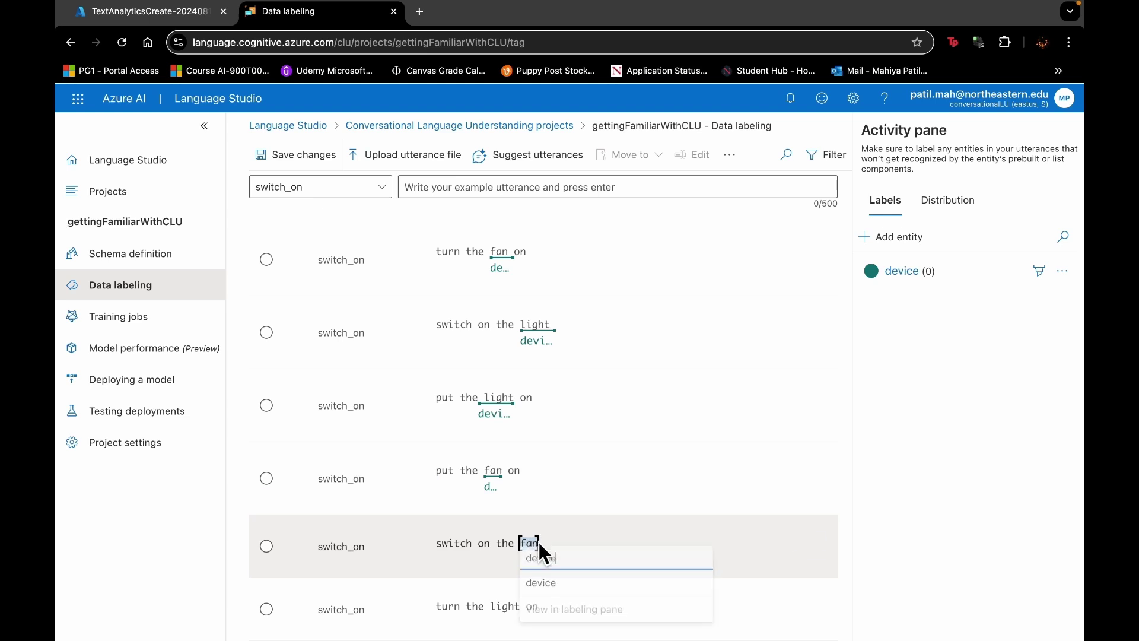
click(551, 585)
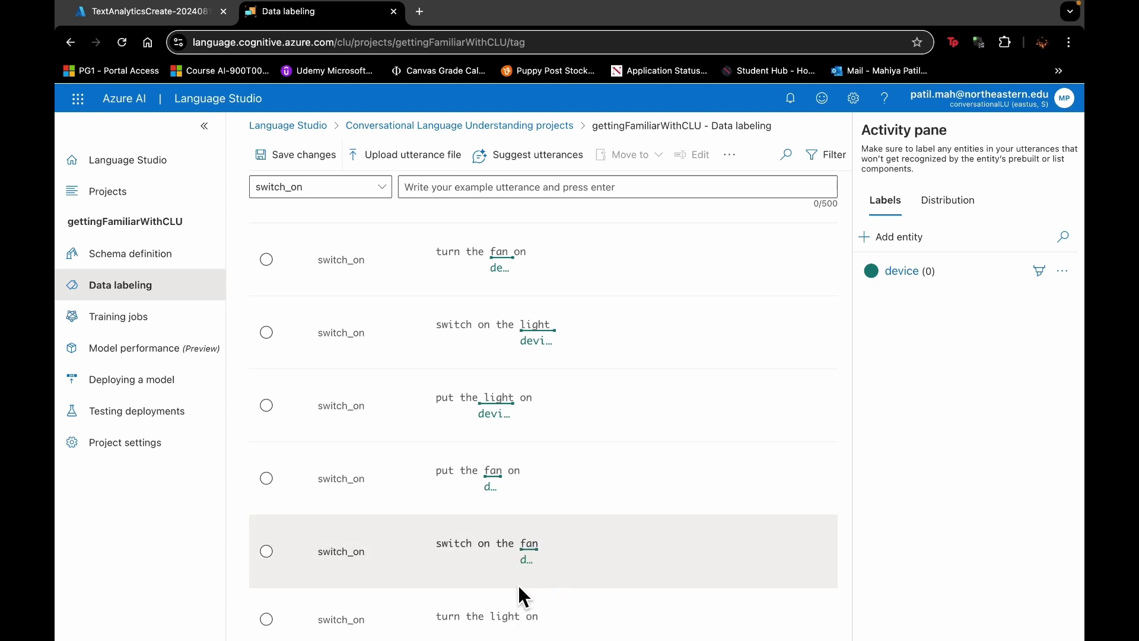
Step: Label "light" in the utterance "turn the light on" as the device entity
scroll(517, 584, down, 1)
drag(521, 607, 521, 607)
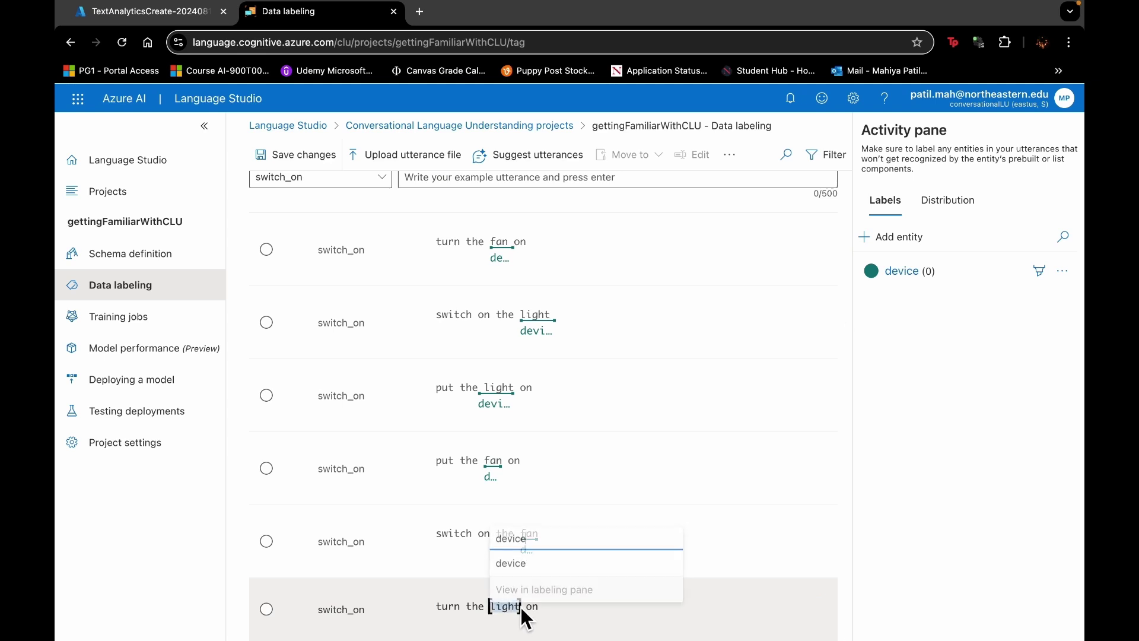
click(518, 565)
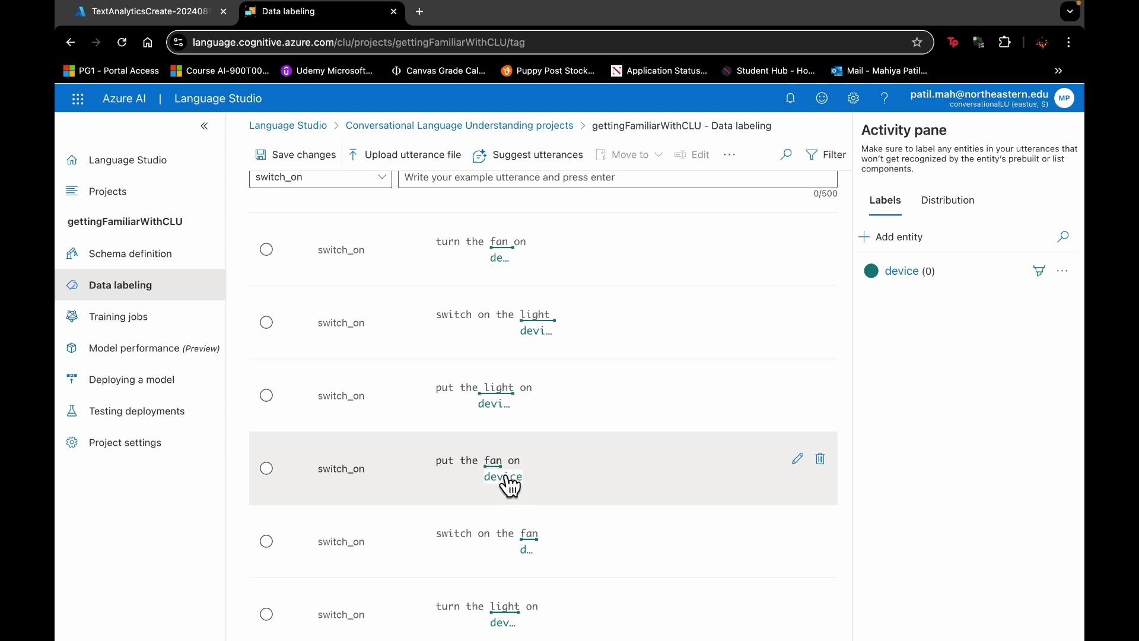
Step: Review the labeled switch_on utterances and save the data labeling changes
scroll(570, 467, down, 1)
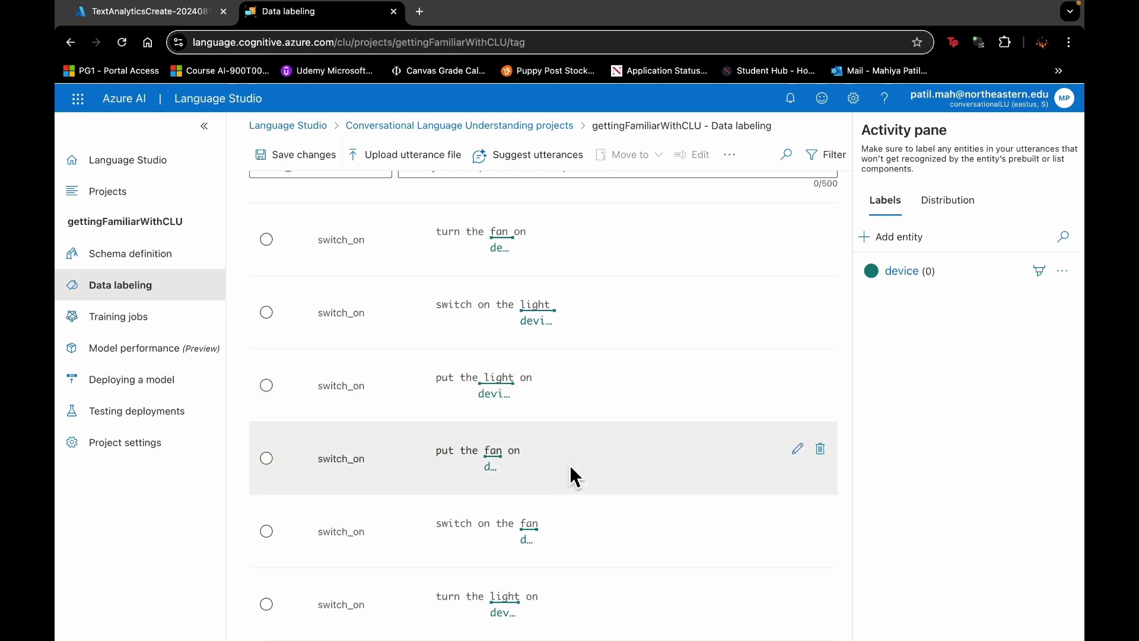
scroll(586, 379, up, 2)
scroll(586, 379, down, 1)
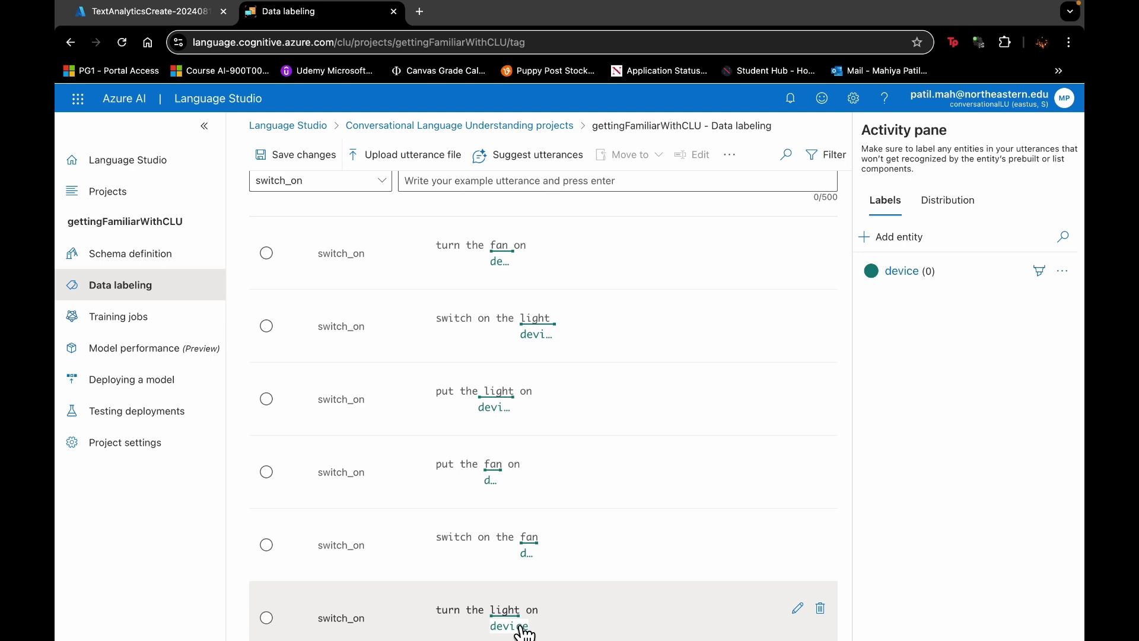
scroll(521, 632, up, 6)
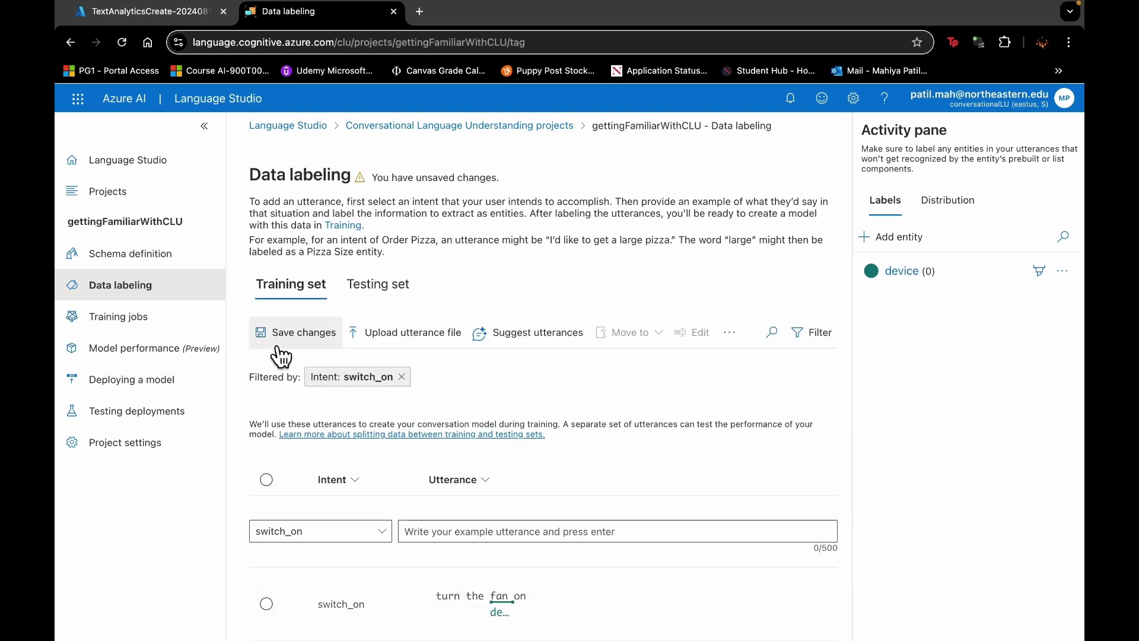
click(275, 344)
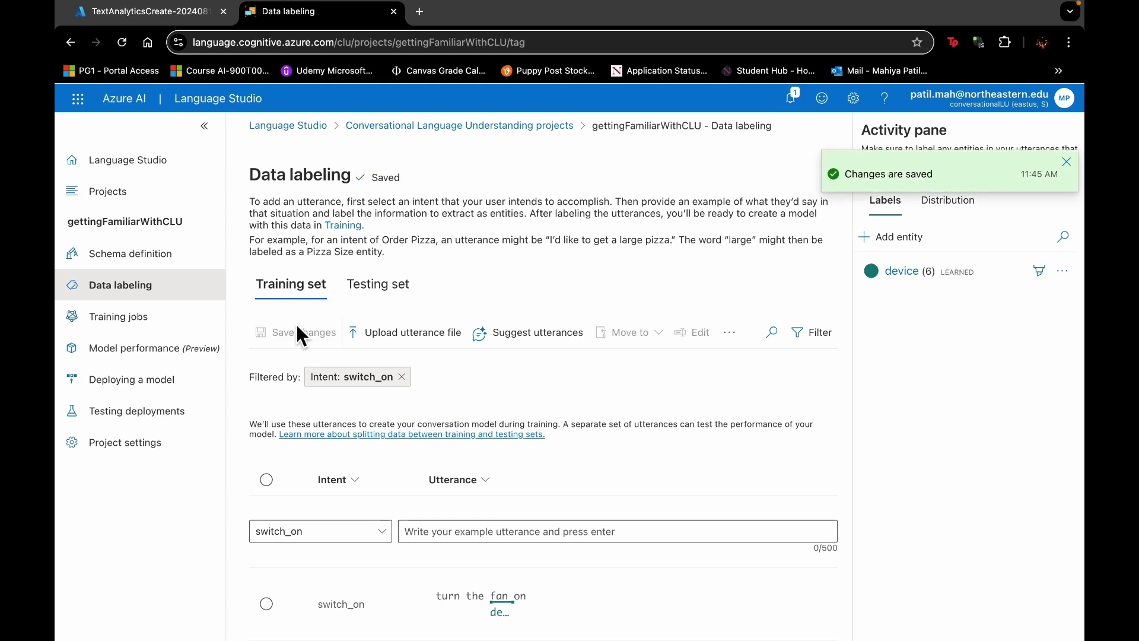
Step: Add a new intent named switch_off to the project's schema definition
click(172, 267)
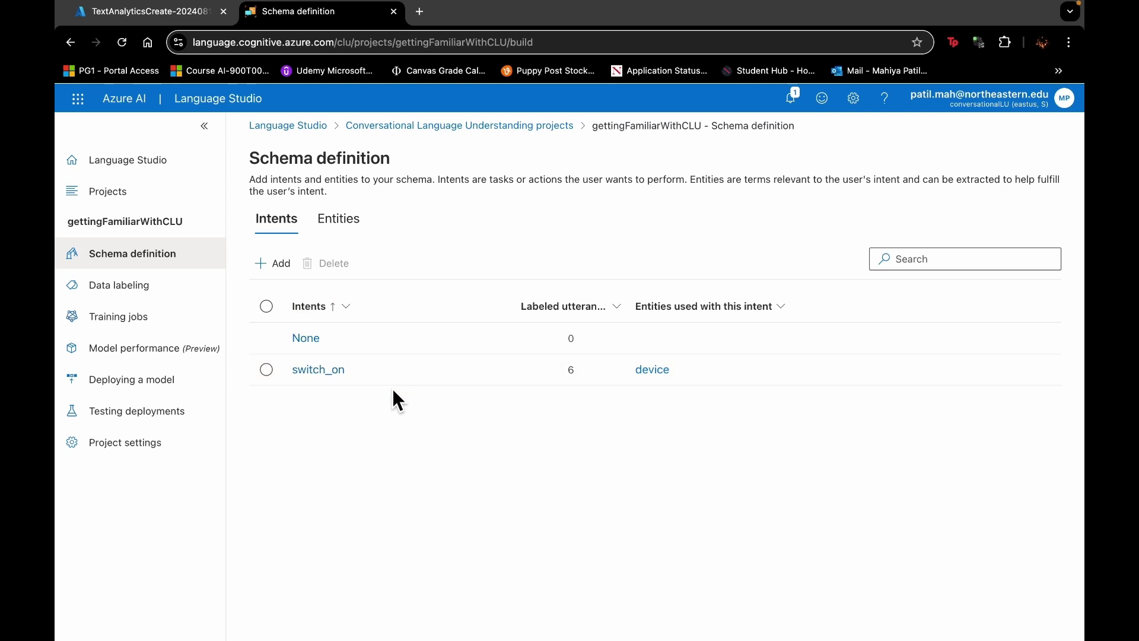
click(274, 264)
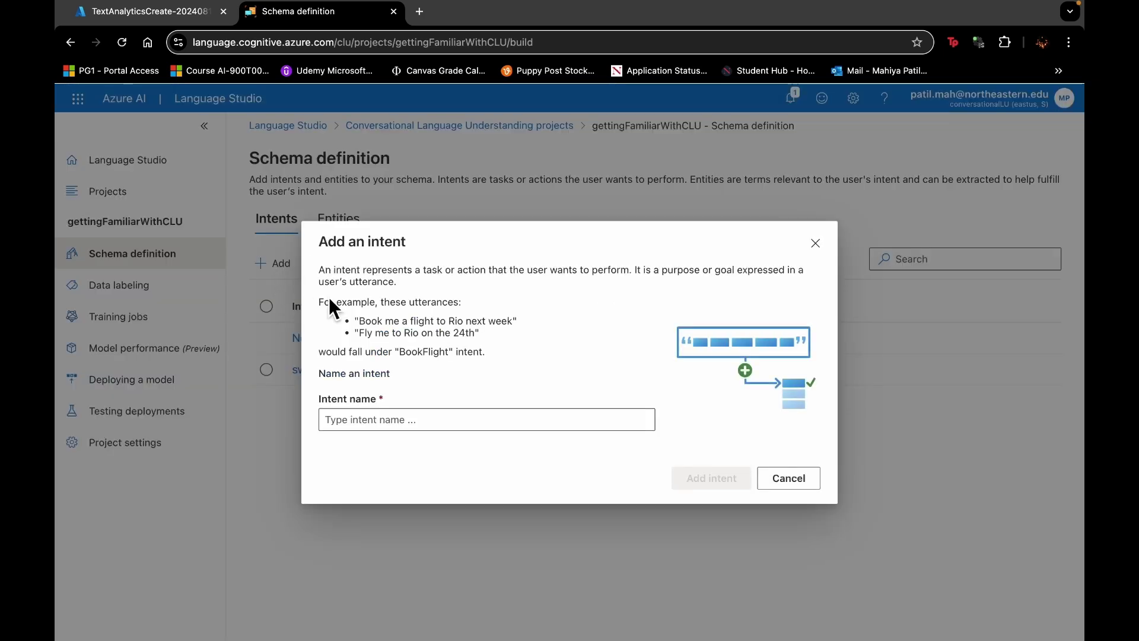
click(403, 424)
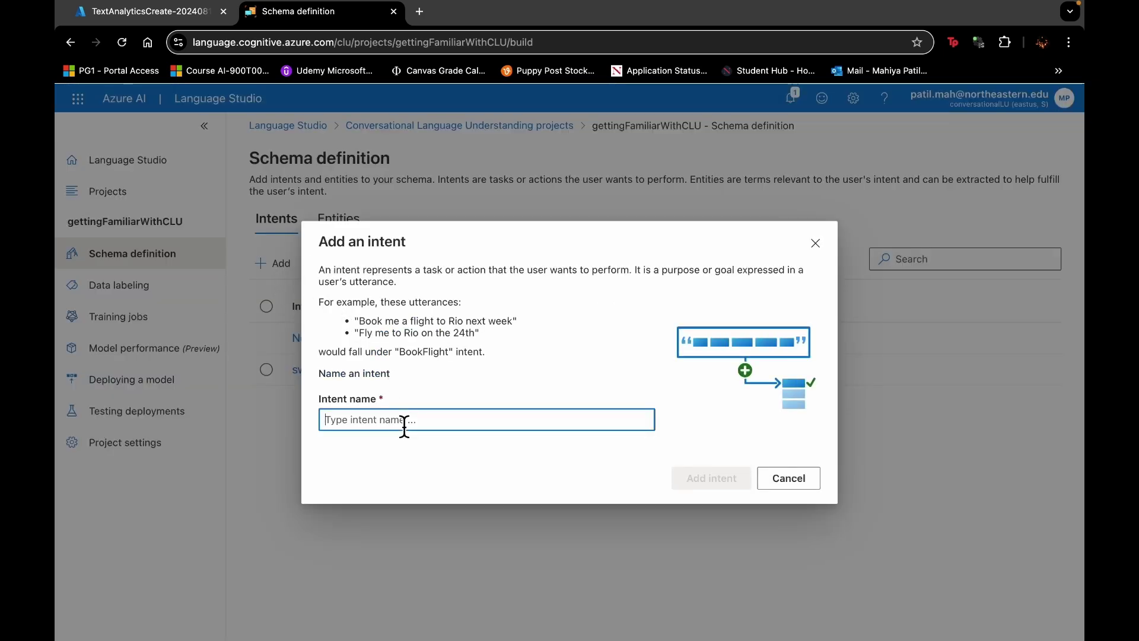
text(sei)
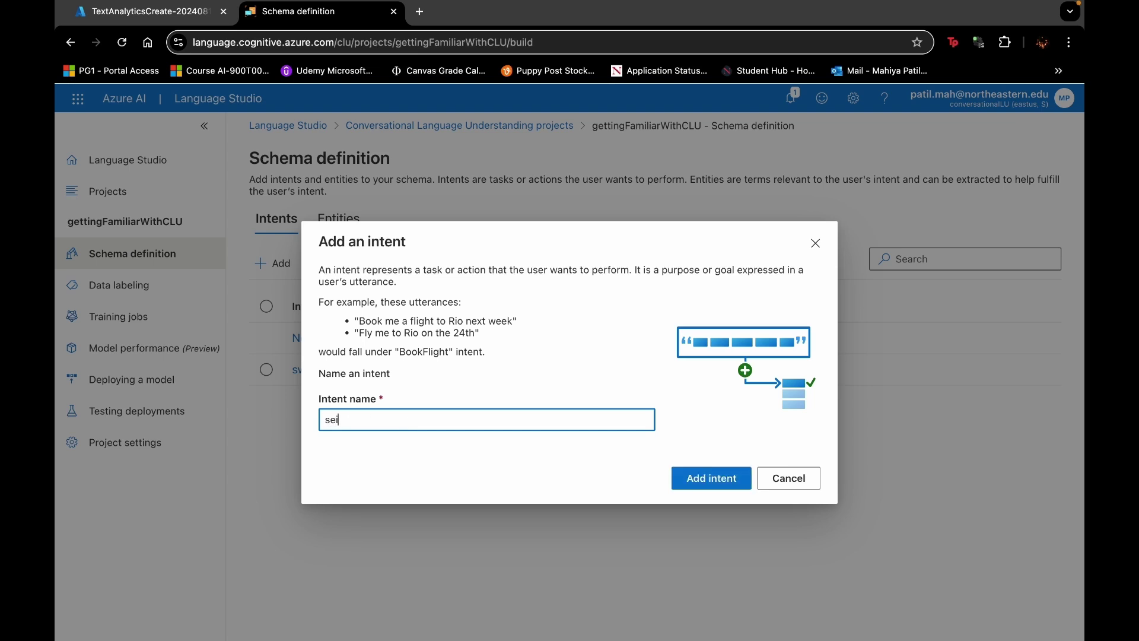
key(BackSpace)
key(BackSpace)
text(witch_off)
click(712, 483)
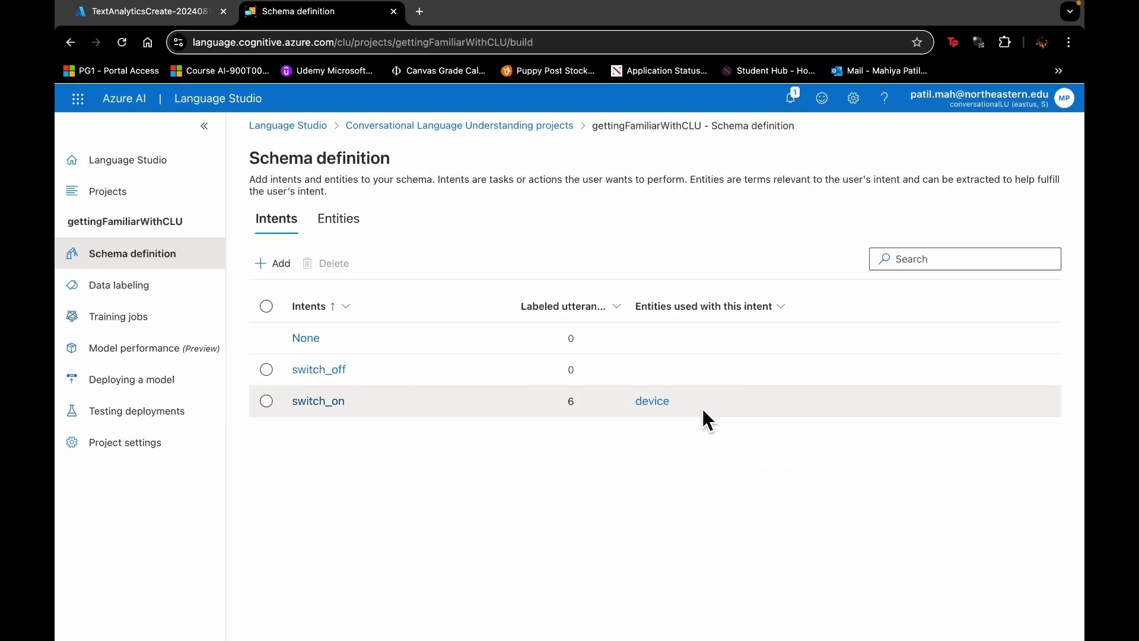
Step: Open data labeling for the switch_off intent and add the training utterance "turn the light off" to it
click(320, 369)
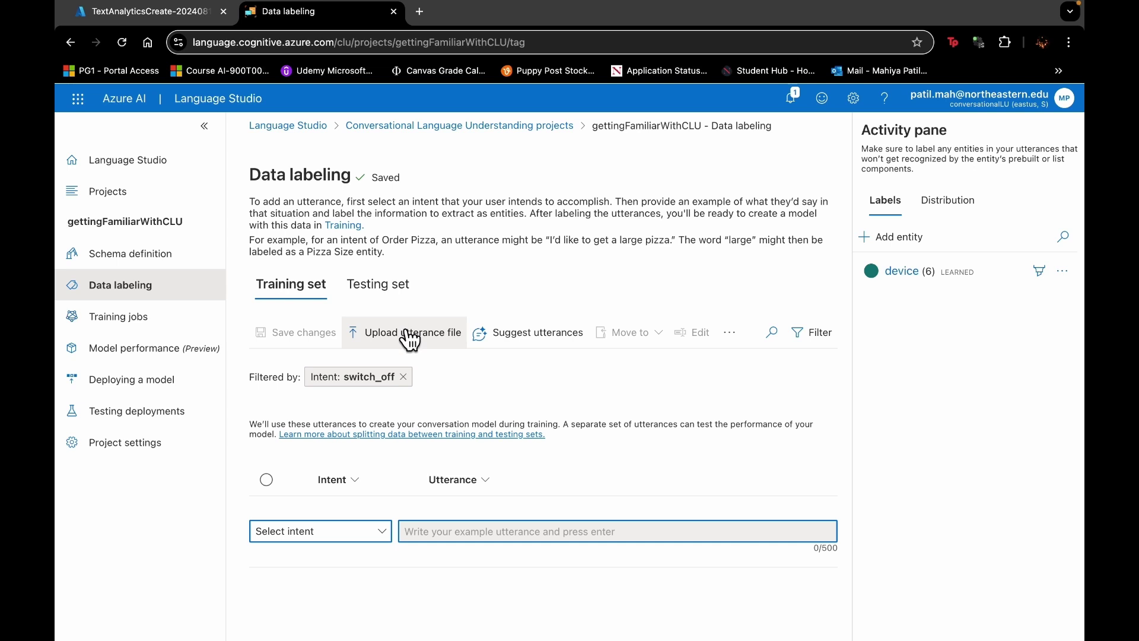
click(383, 534)
click(337, 455)
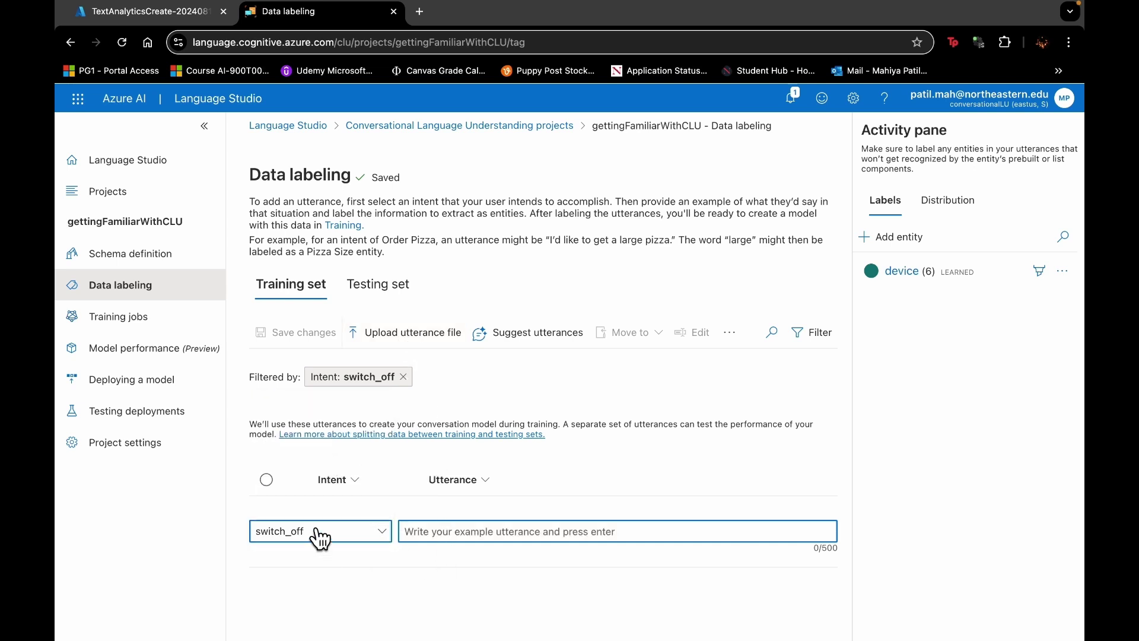
click(433, 540)
text(turn)
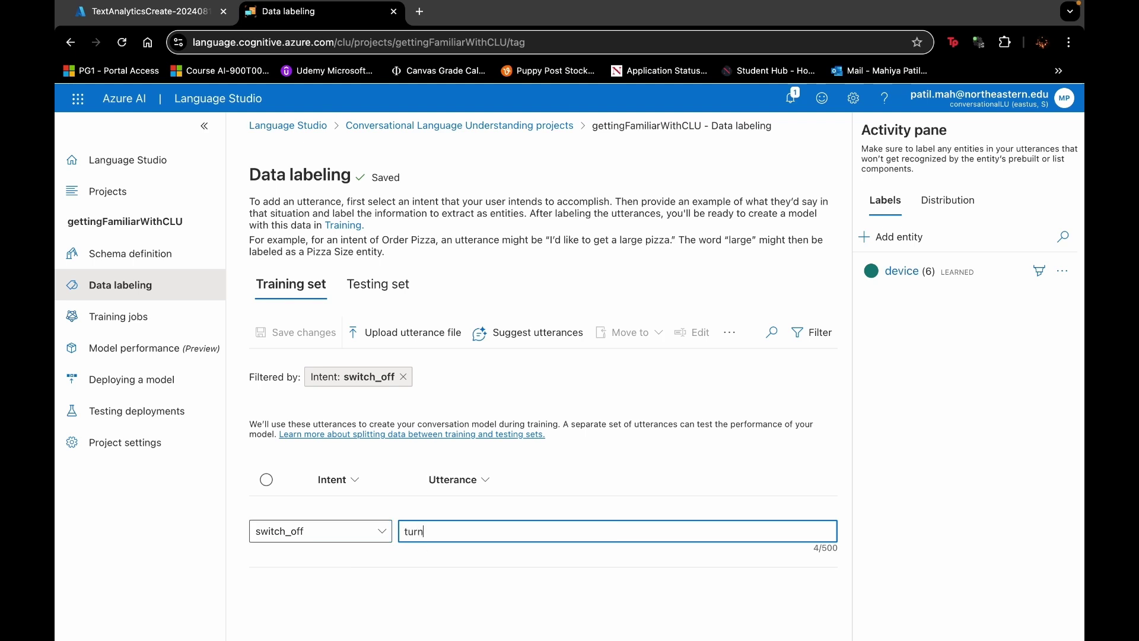
text(light off)
key(Return)
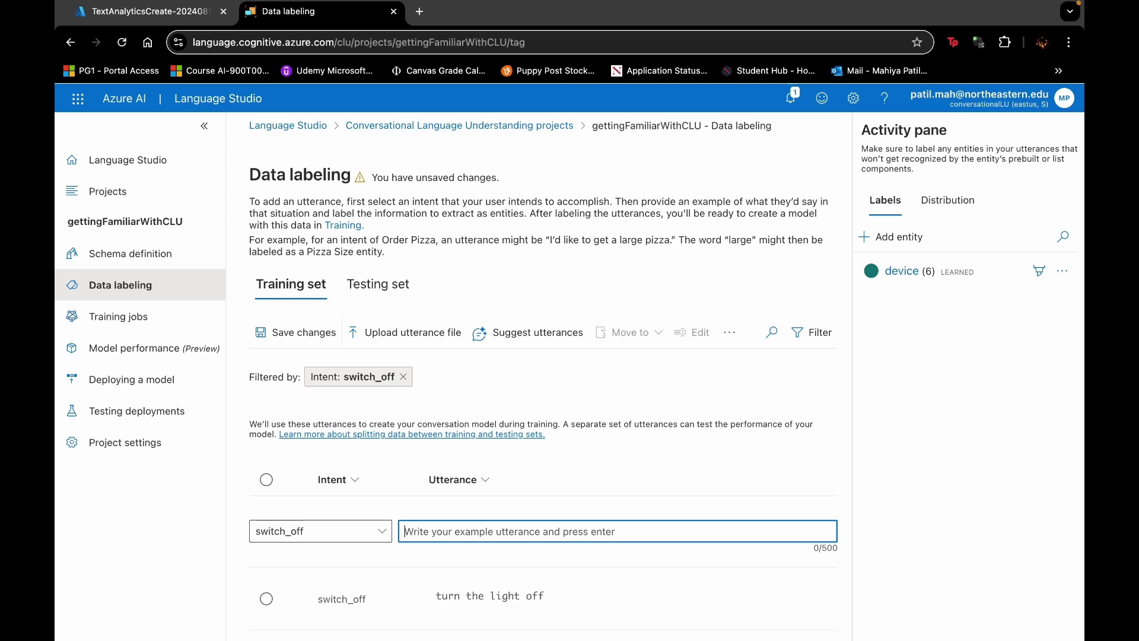
Step: Add the utterances "switch off the fan" and "put the fan off" to the switch_off intent
text(switch )
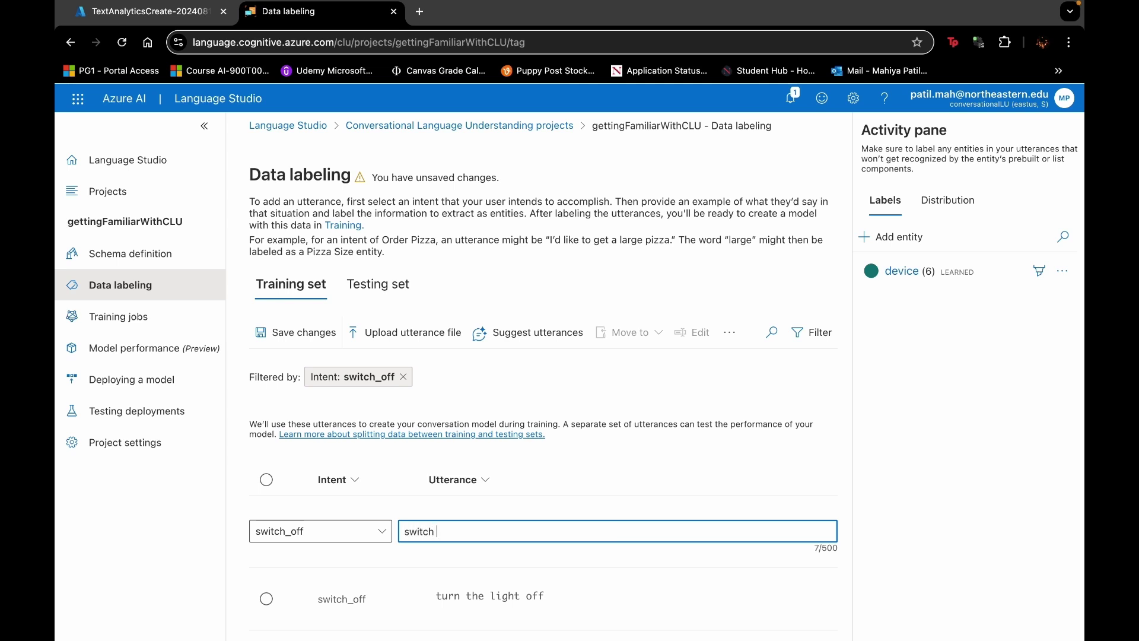
text(off the fan)
key(Return)
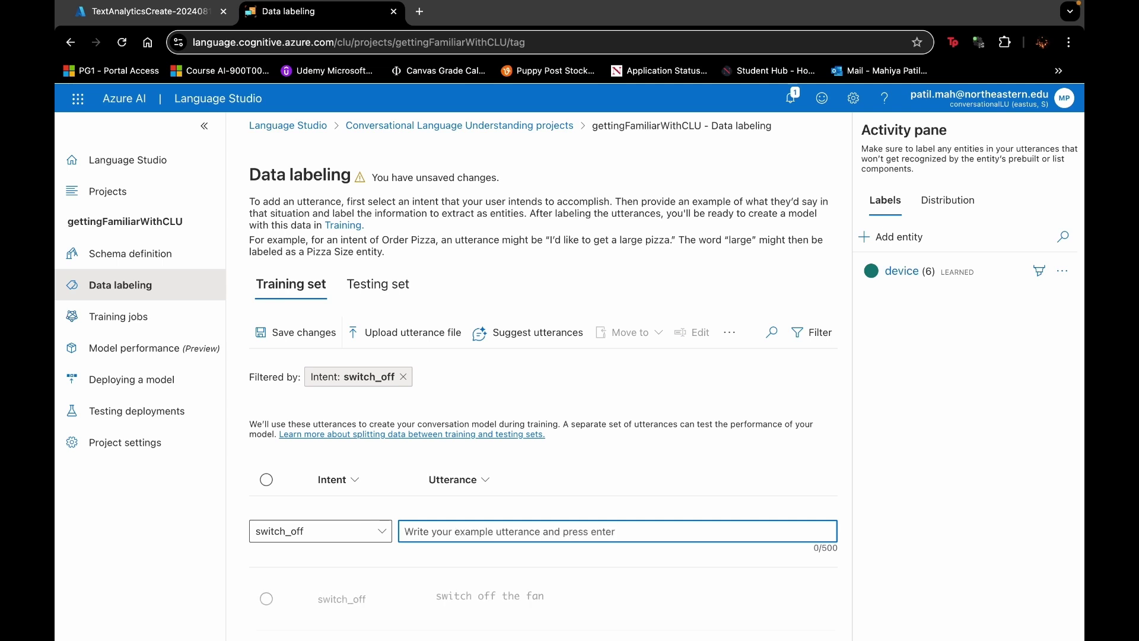
text(put the fan o)
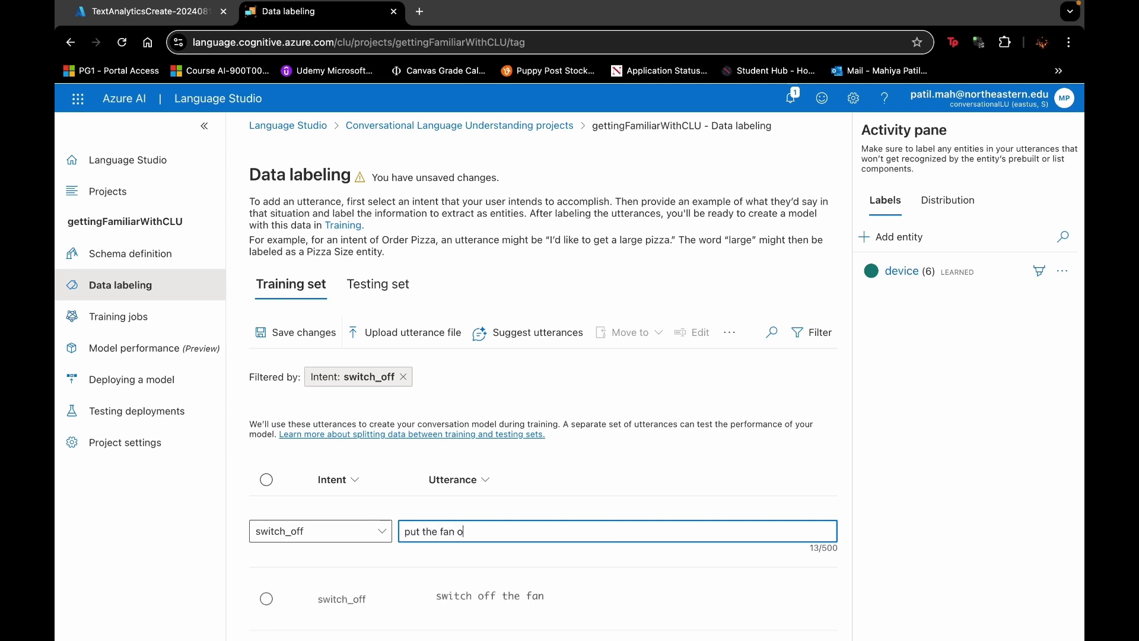
text(ff)
key(Return)
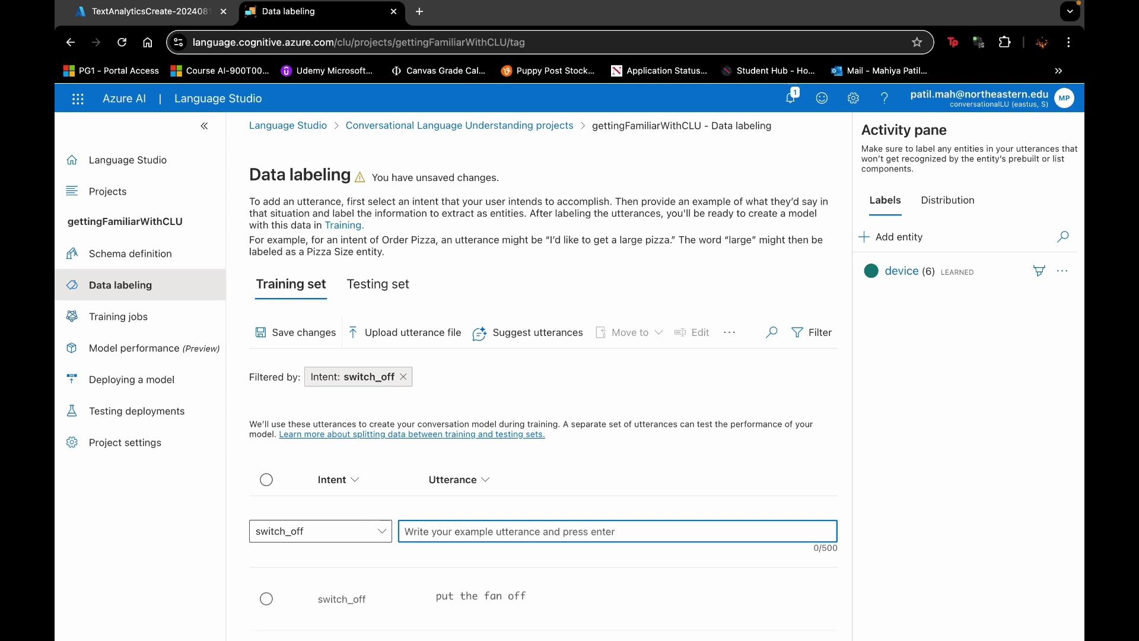
Step: Add the utterance "put the light off" to the switch_off intent
text(put the light of)
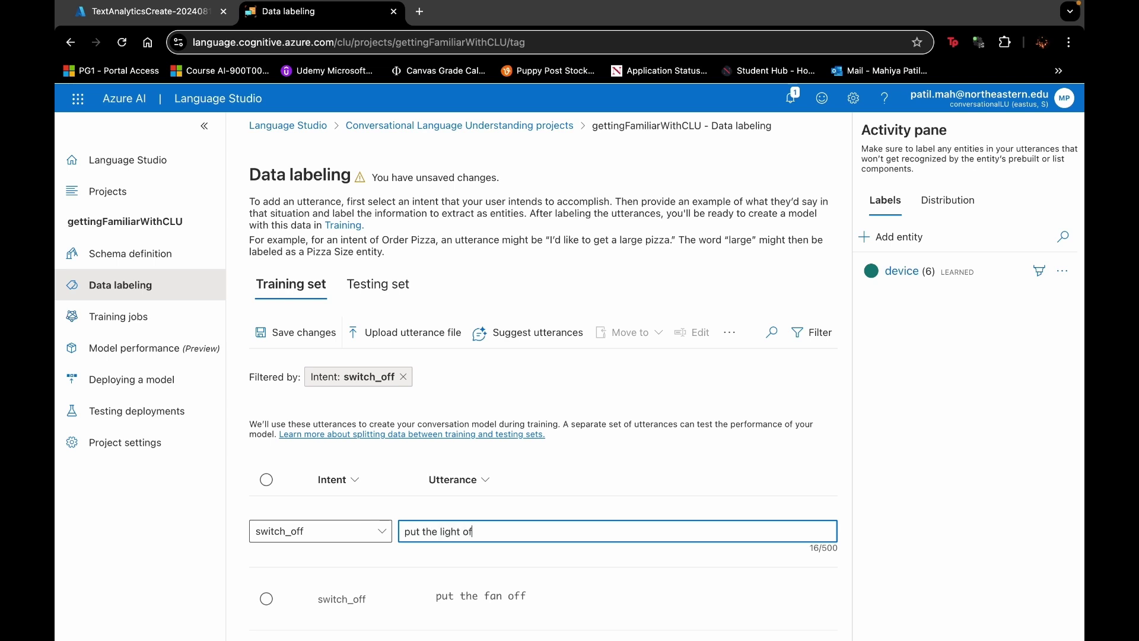
text(f)
key(Return)
Step: Add the utterances "turn off the light" and "switch the fan off" to the switch_off intent
text(turn )
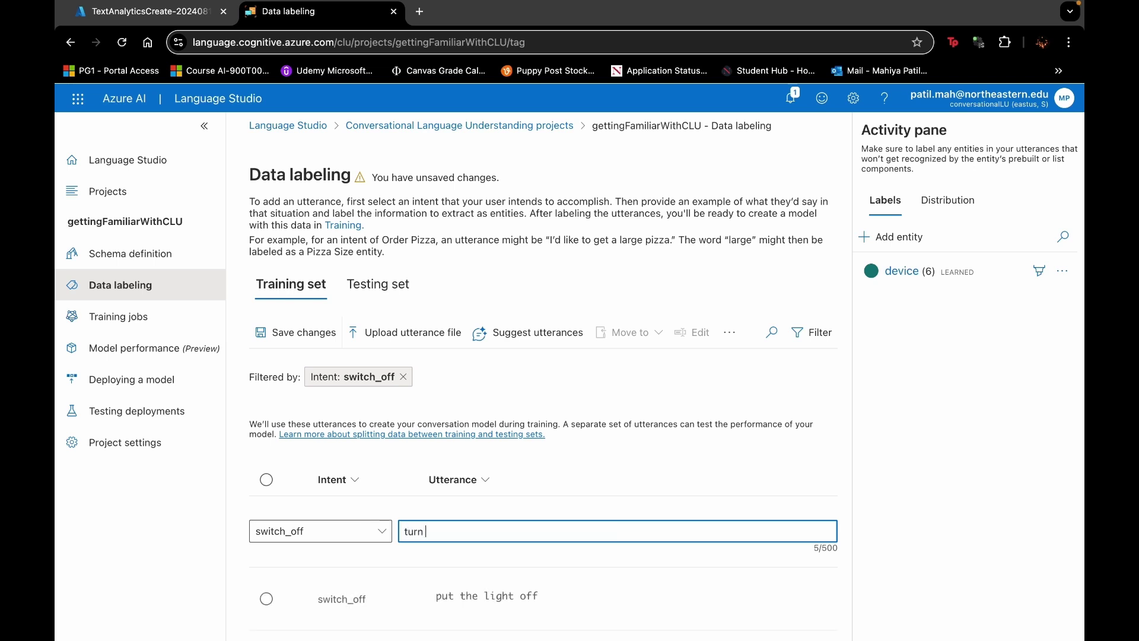
text(off the light)
key(Return)
text(switch the fan off)
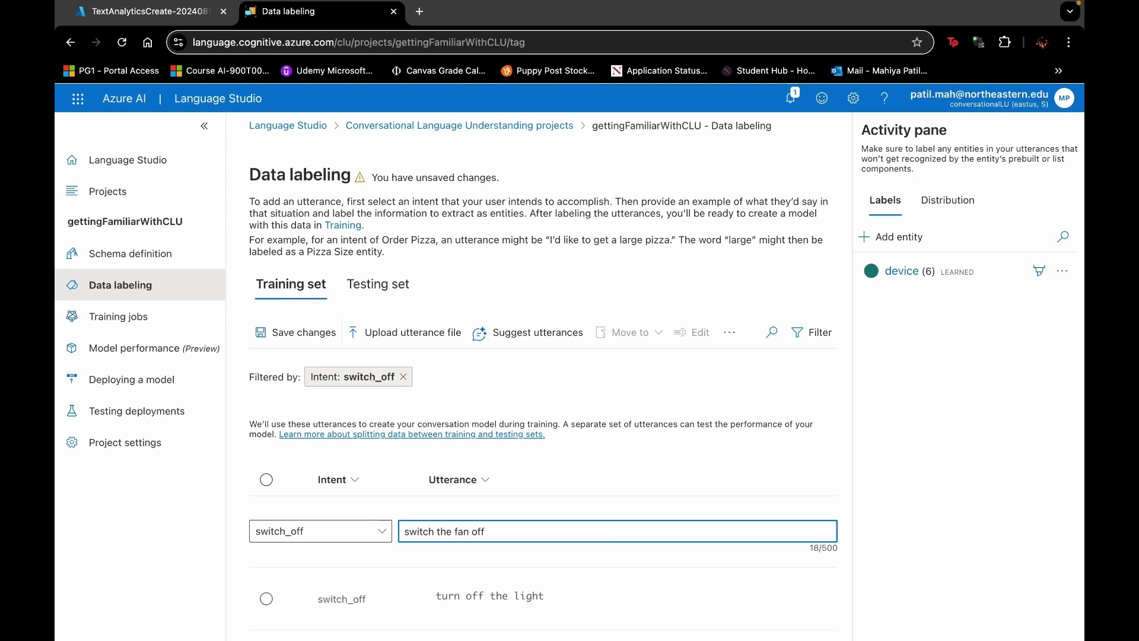
key(Return)
Step: Label "fan" in "switch the fan off" and "light" in "turn off the light" and "put the light off" as the device entity
scroll(508, 503, down, 5)
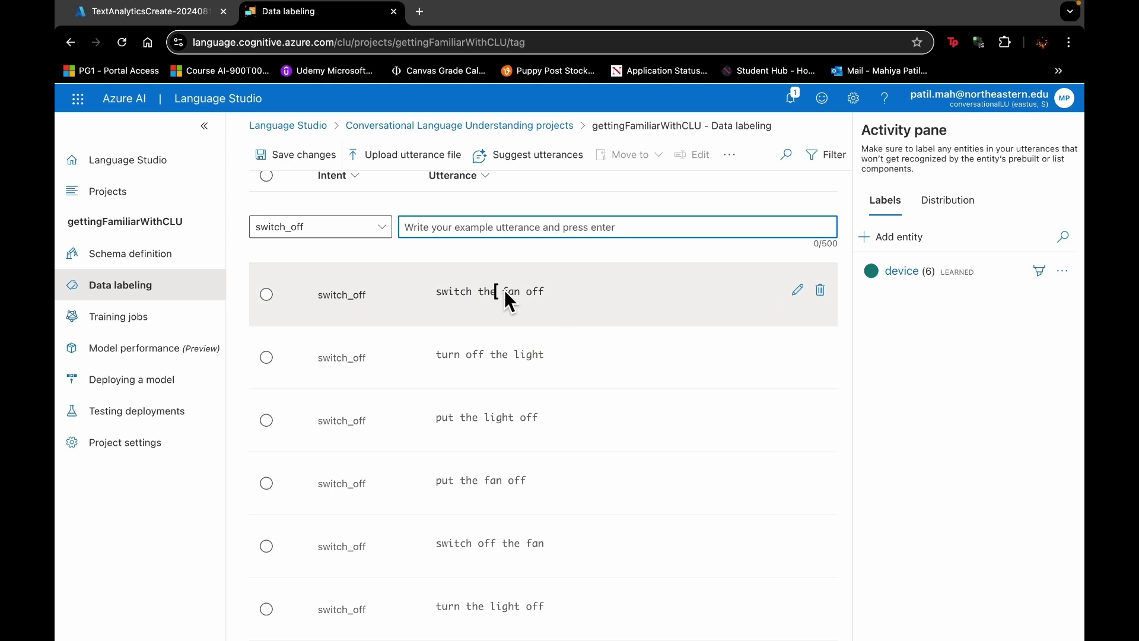
drag(504, 289, 522, 290)
click(564, 334)
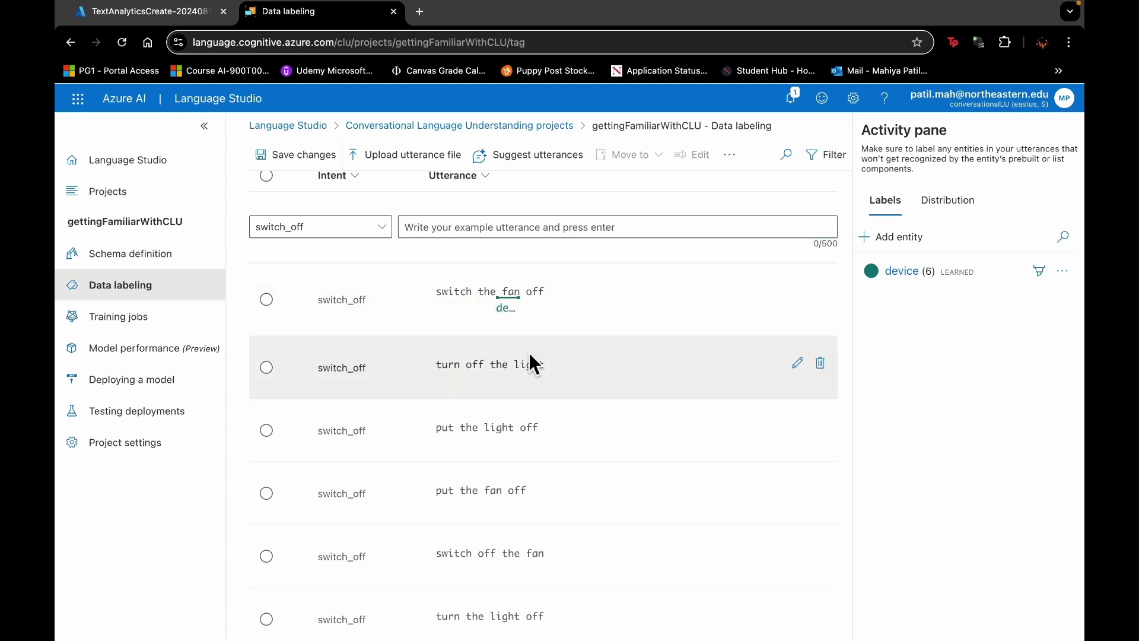
drag(521, 363, 560, 363)
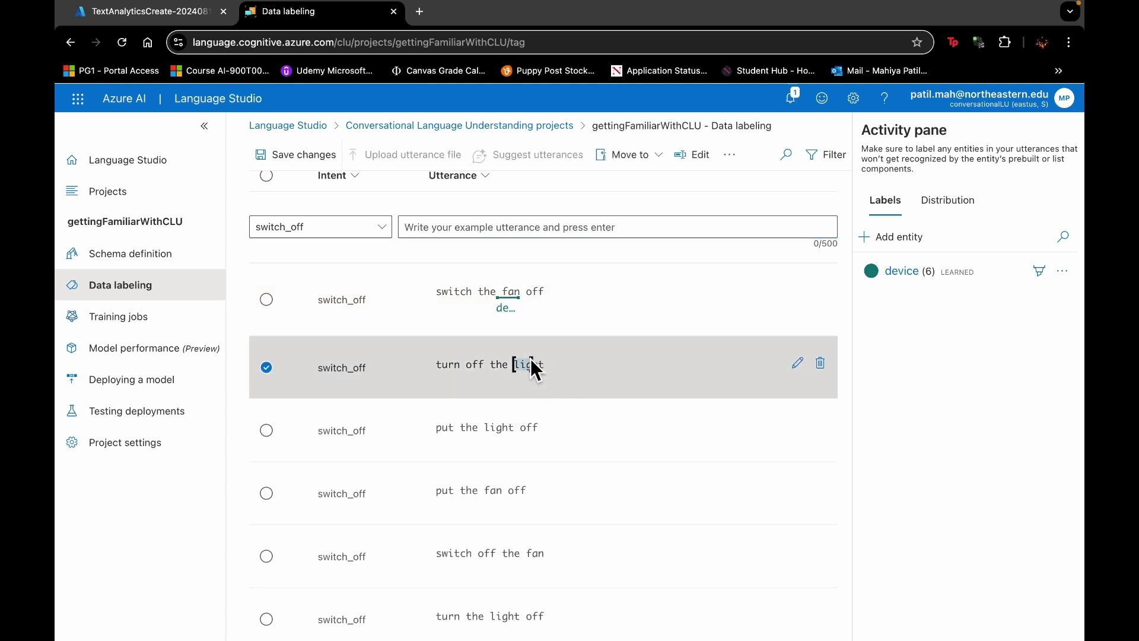
click(268, 370)
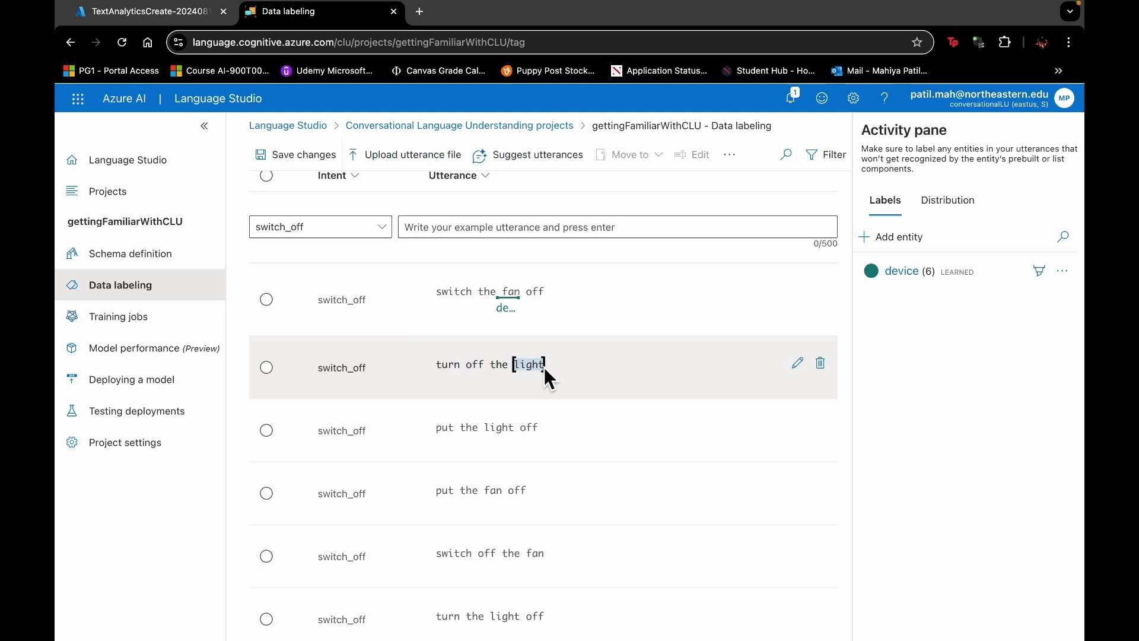
click(537, 408)
drag(484, 436, 511, 437)
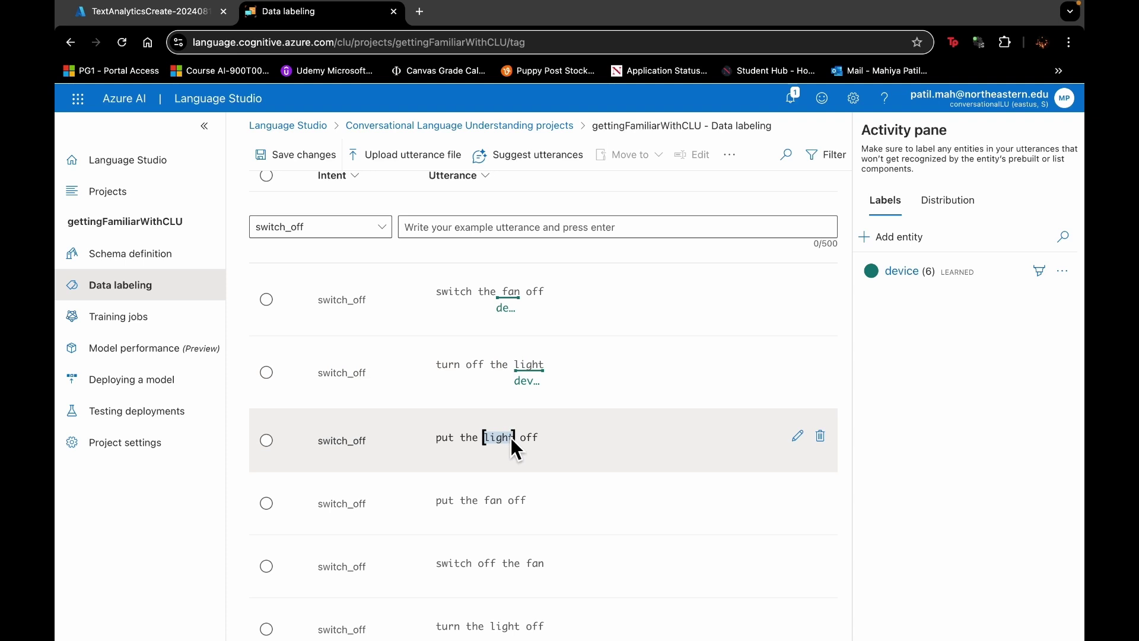
click(517, 480)
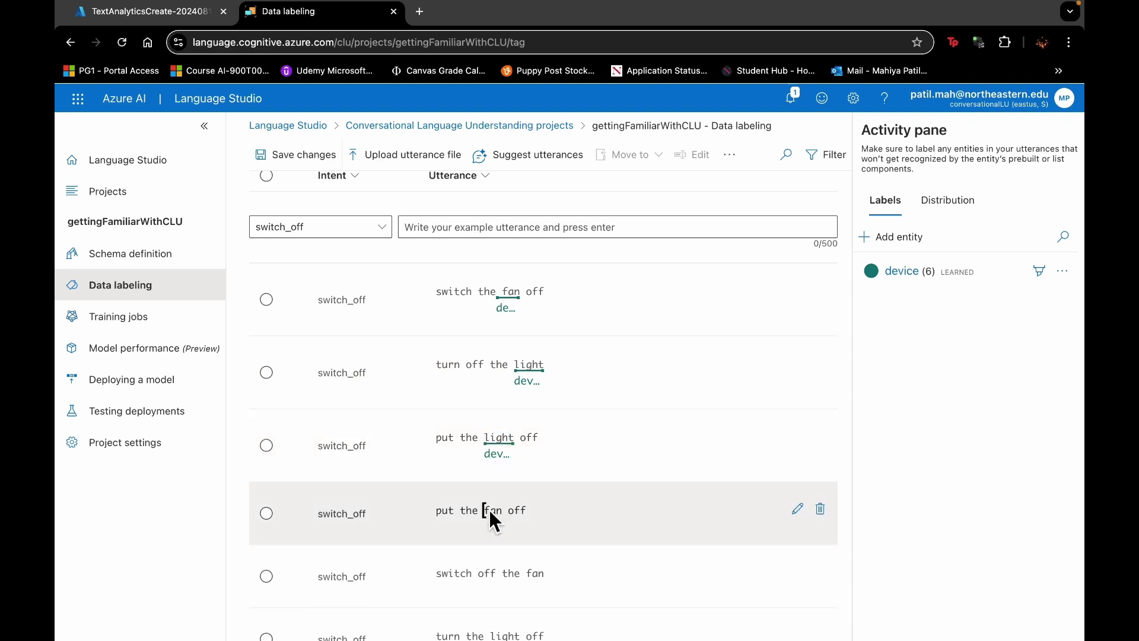
Step: Label the device words in "put the fan off", "switch off the fan" and "turn the light off", and save the labeling changes
click(520, 553)
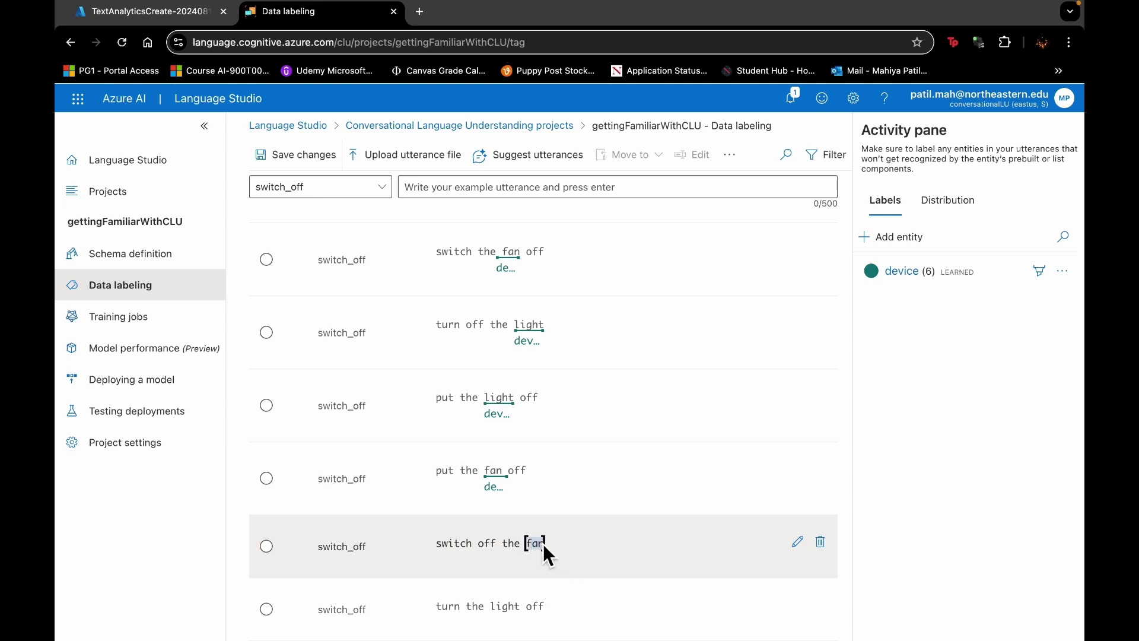
click(541, 543)
click(563, 590)
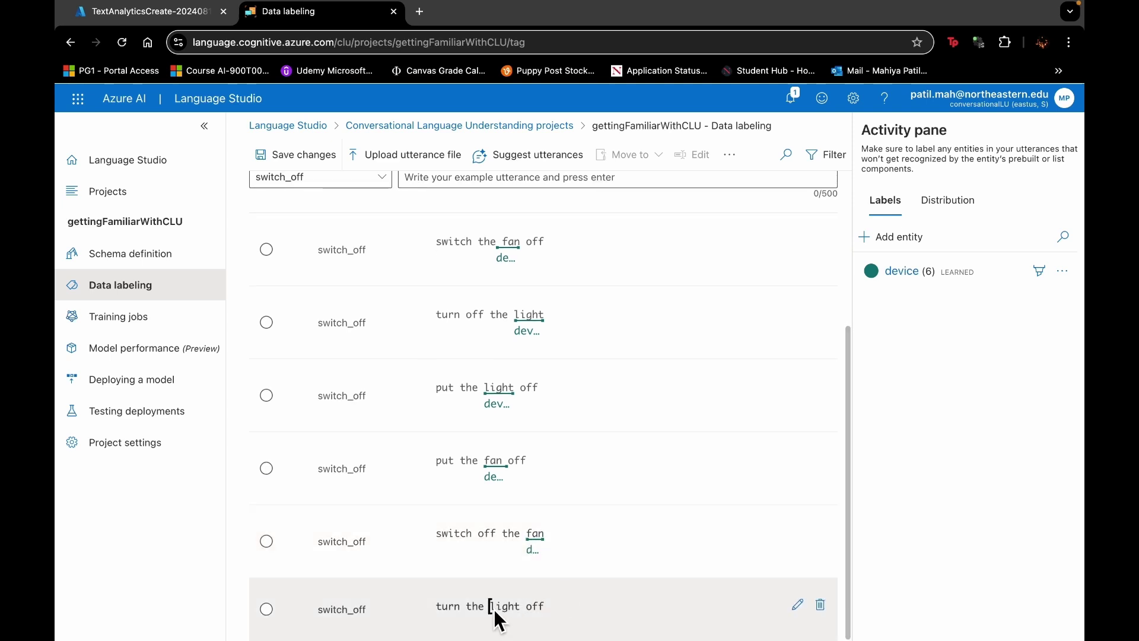
click(506, 605)
click(527, 573)
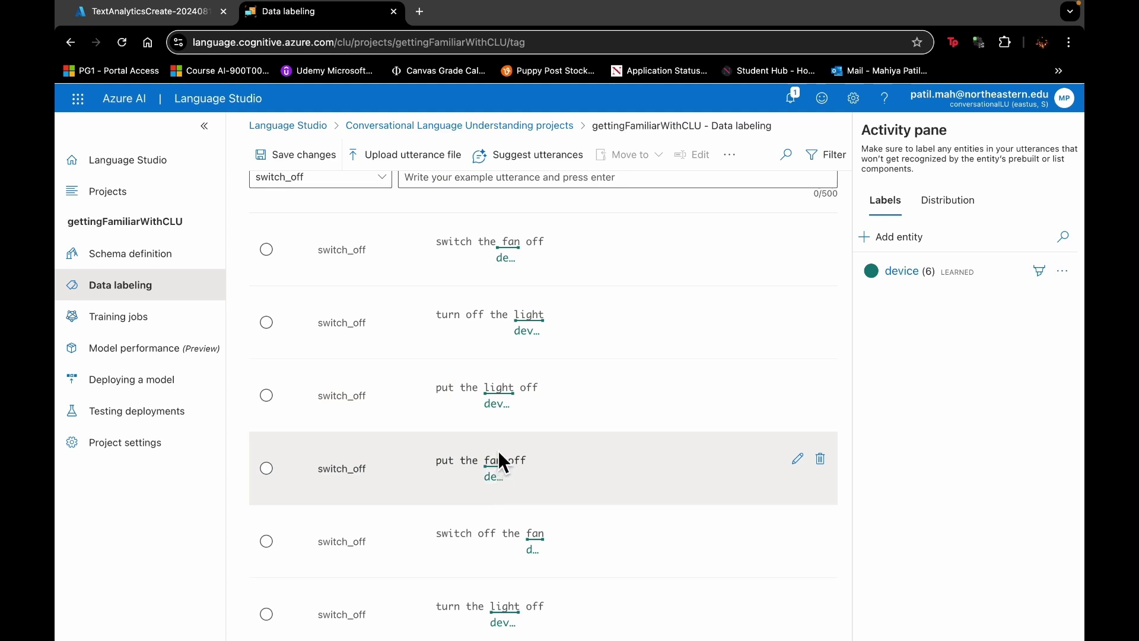
click(317, 168)
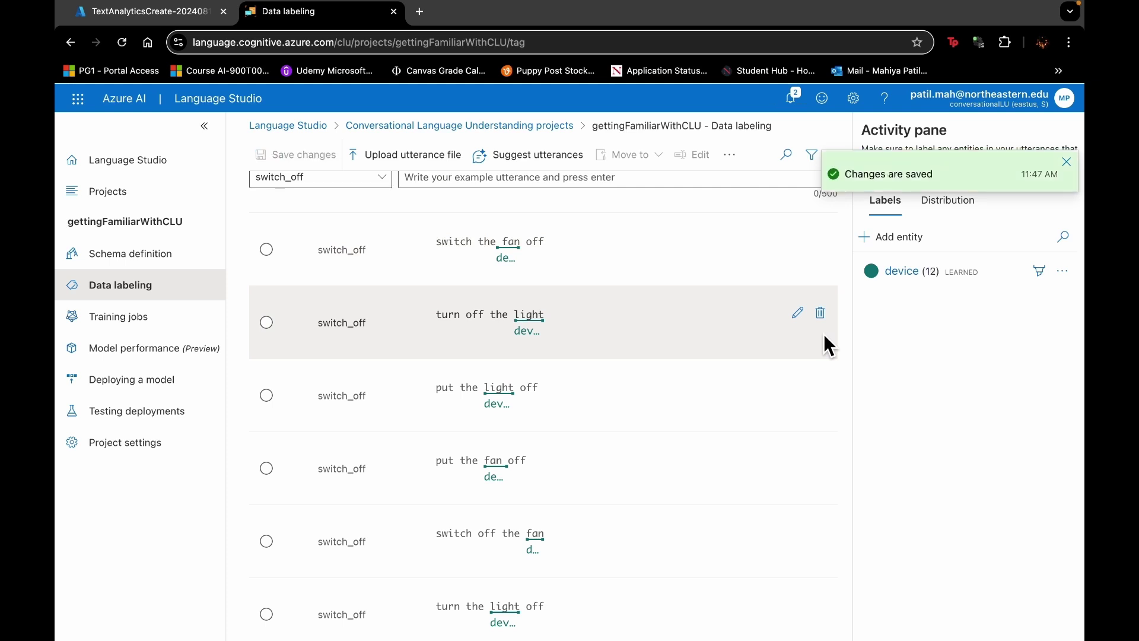
scroll(733, 315, up, 5)
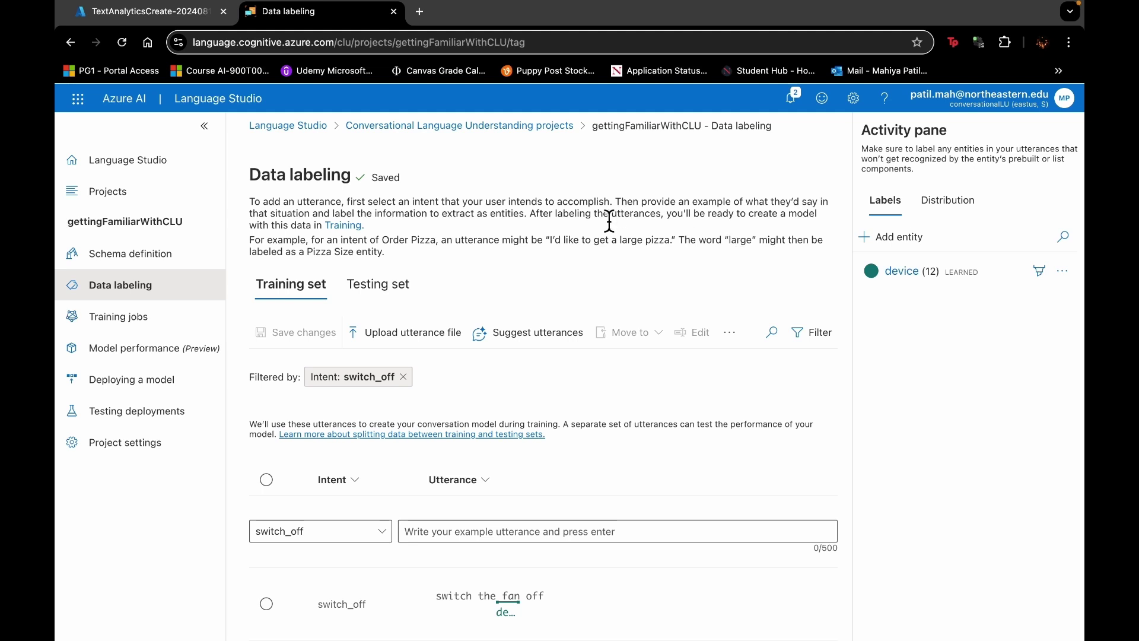
Step: Set up a training job for a new model named homeAppliances
click(217, 331)
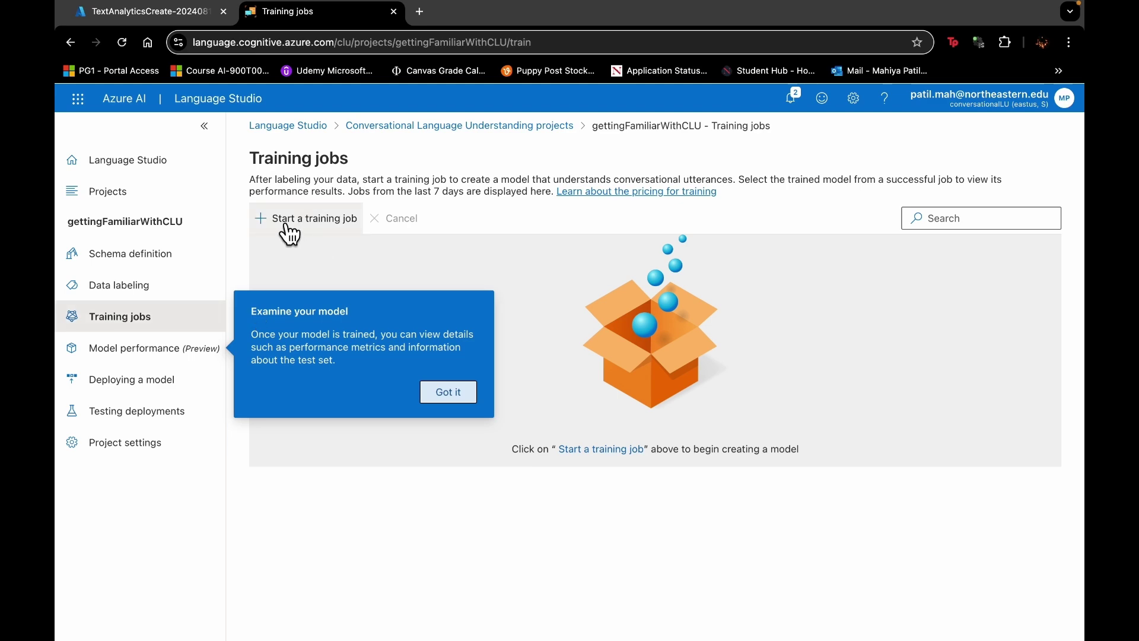
click(286, 224)
click(454, 397)
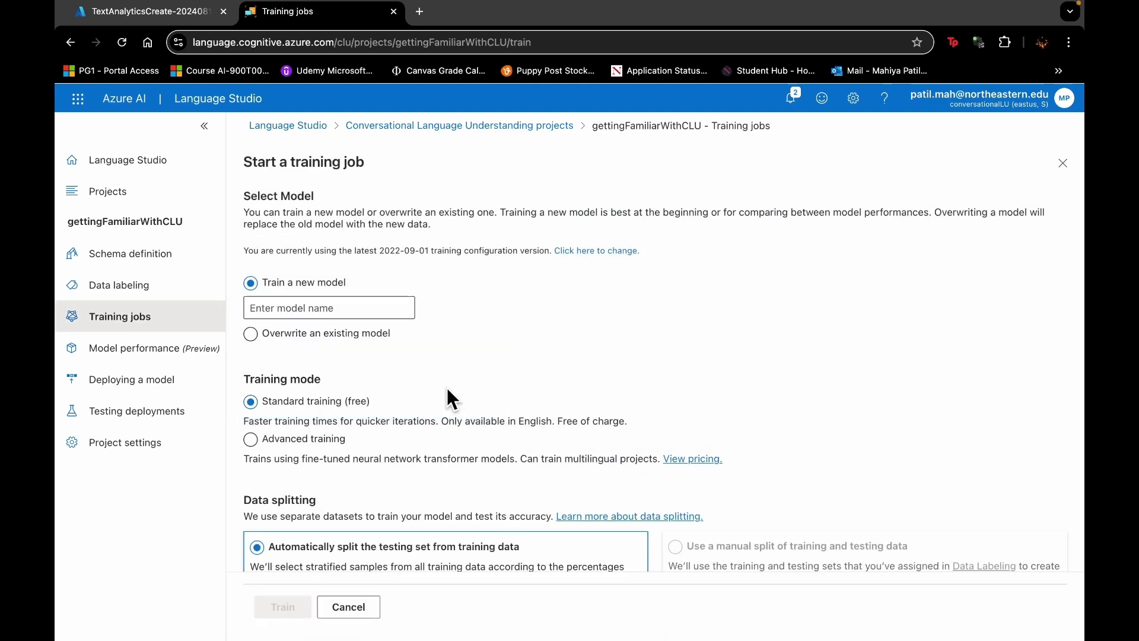
scroll(445, 351, down, 1)
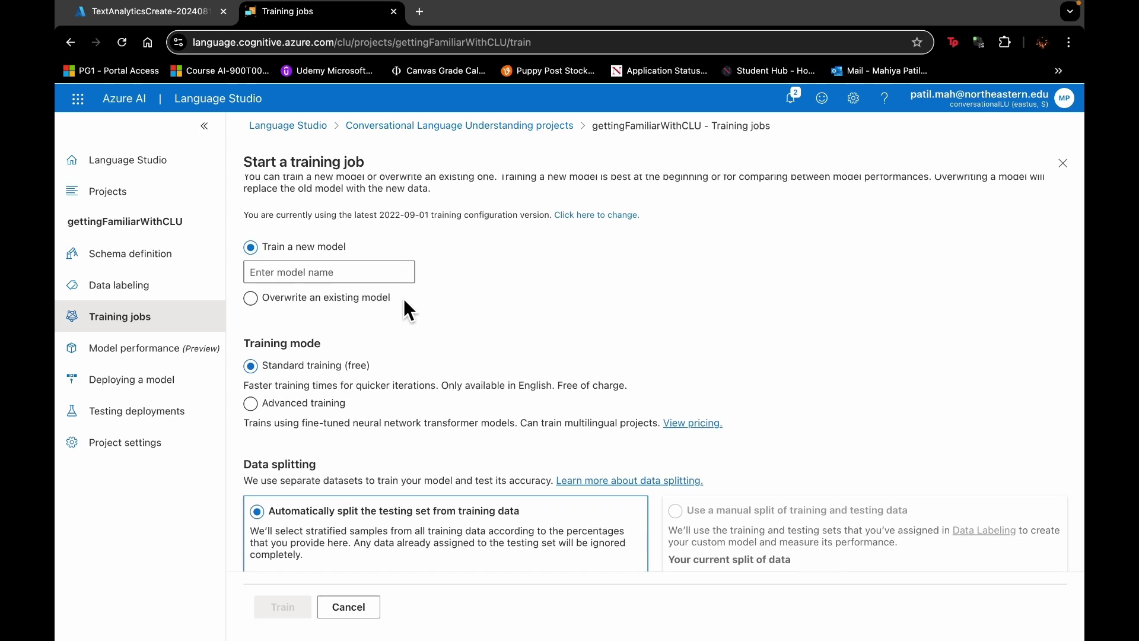
click(362, 277)
text(homeA)
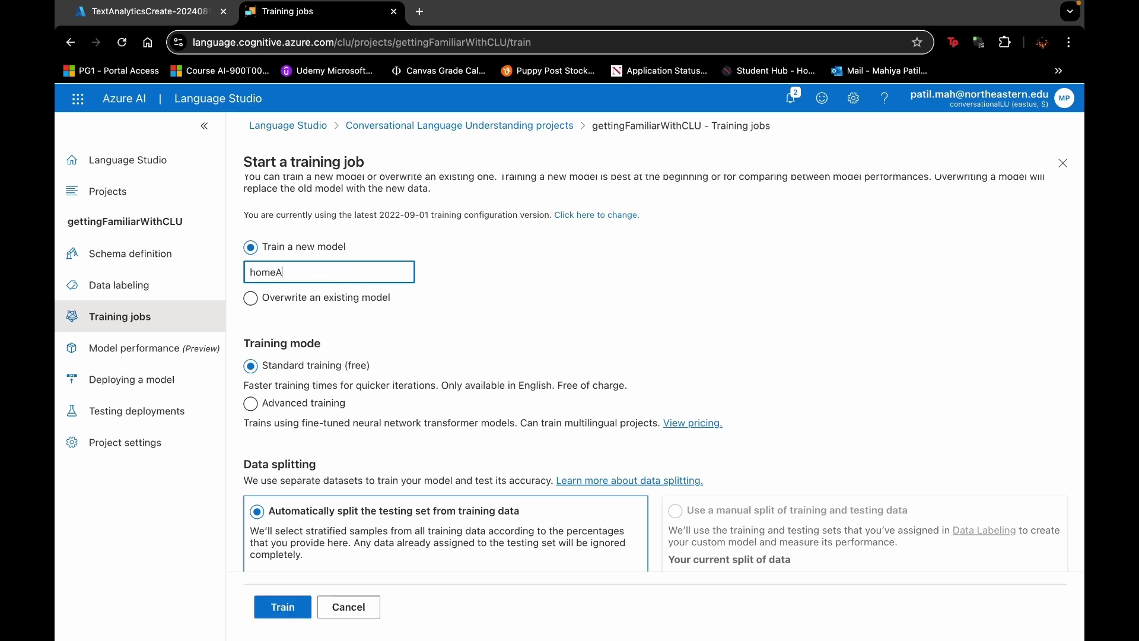
text(pplica)
text(nces)
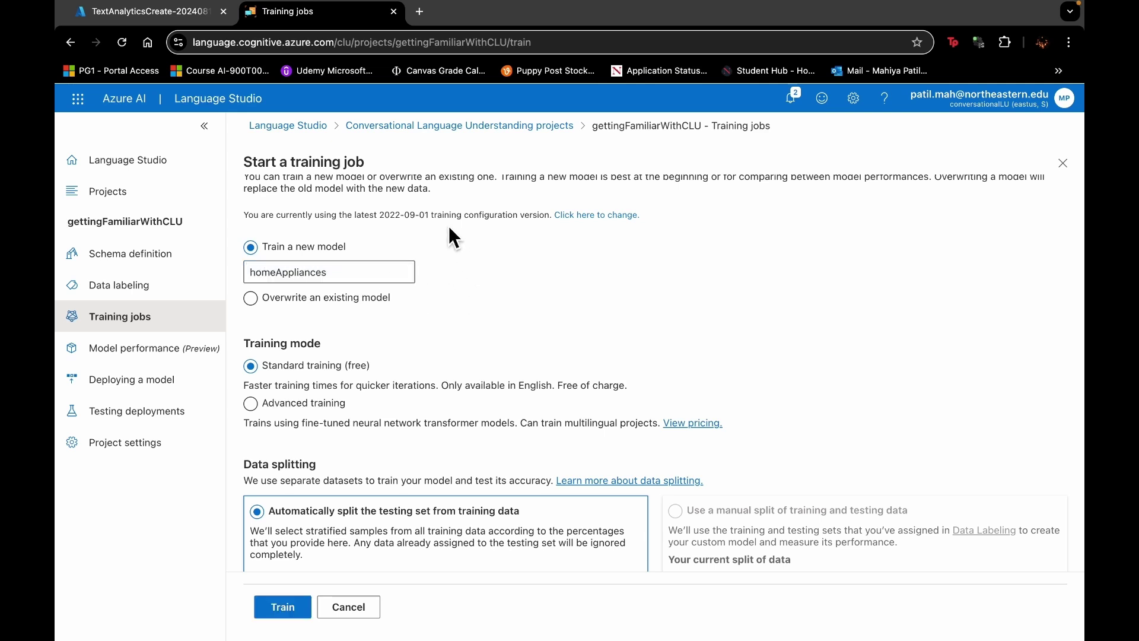
click(285, 292)
Step: Train the model with standard training and an automatic 80/20 training and testing split, and check its progress in the notifications
scroll(442, 361, down, 3)
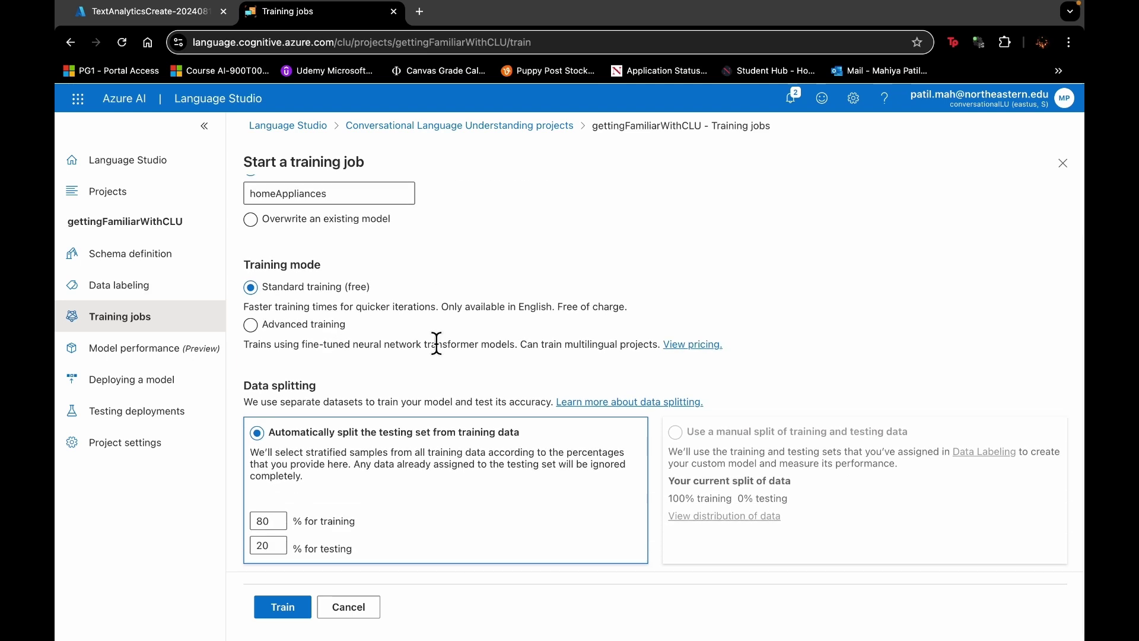
scroll(436, 344, down, 1)
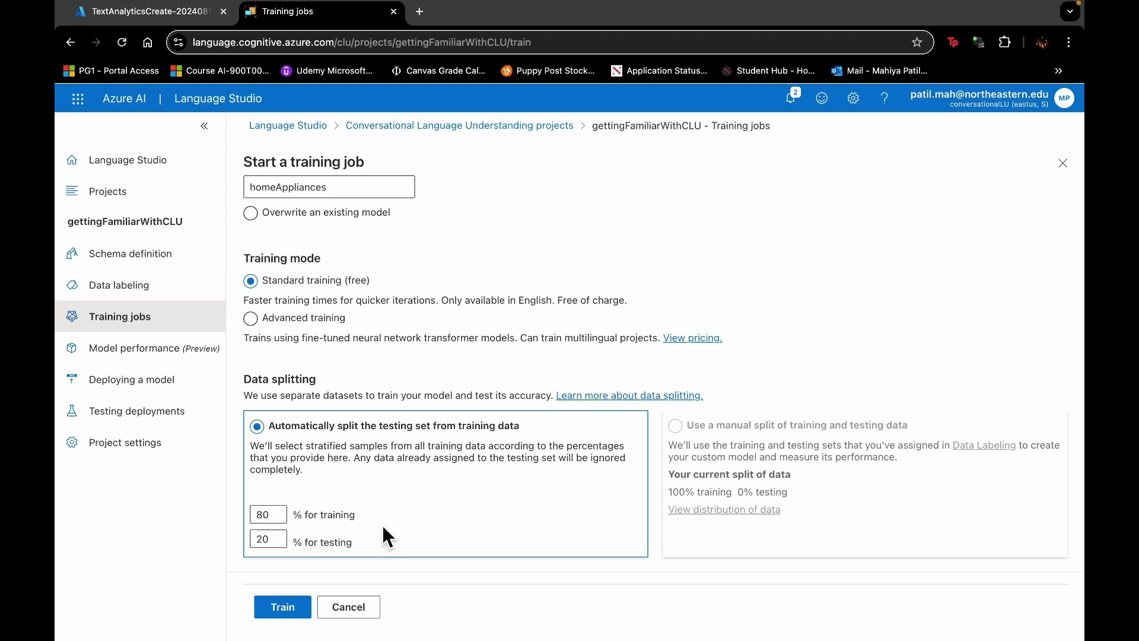
click(287, 610)
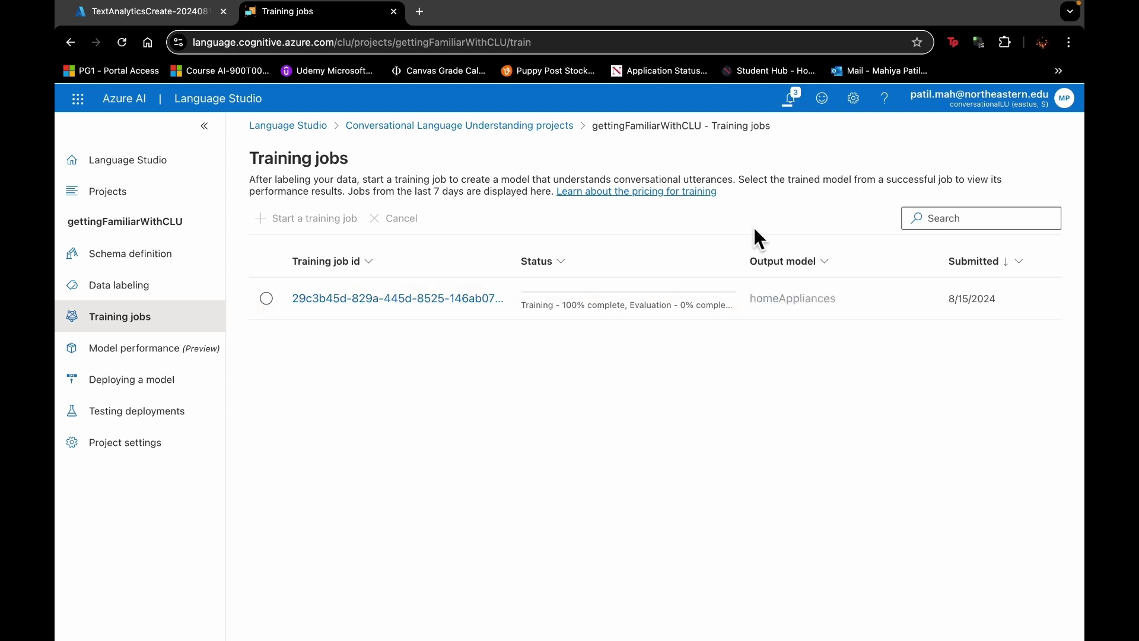
click(798, 106)
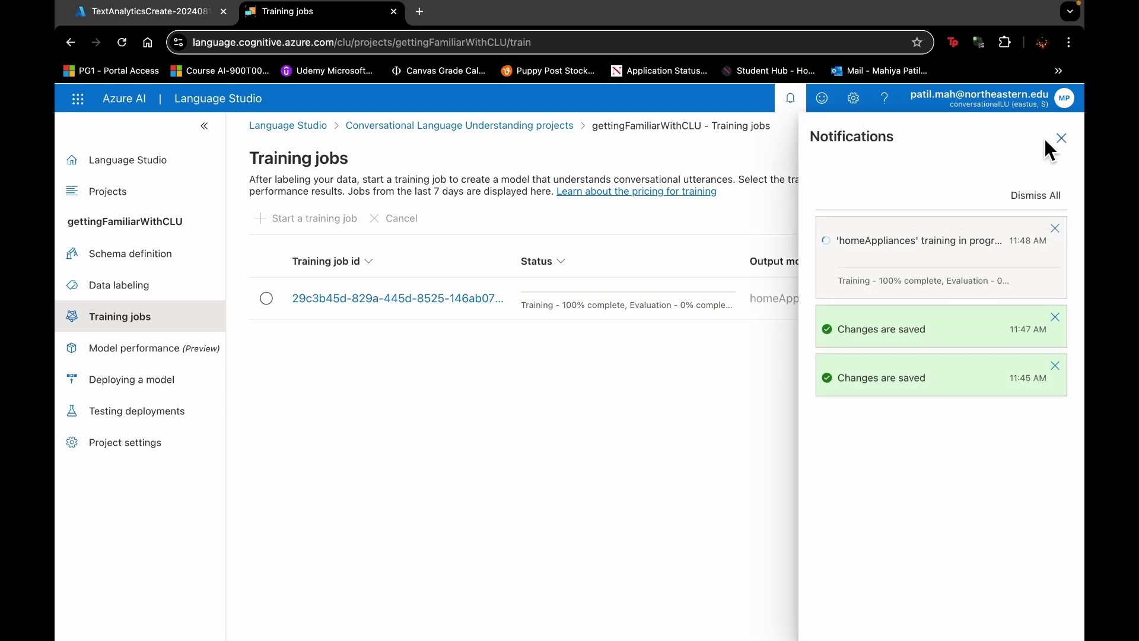
click(1061, 138)
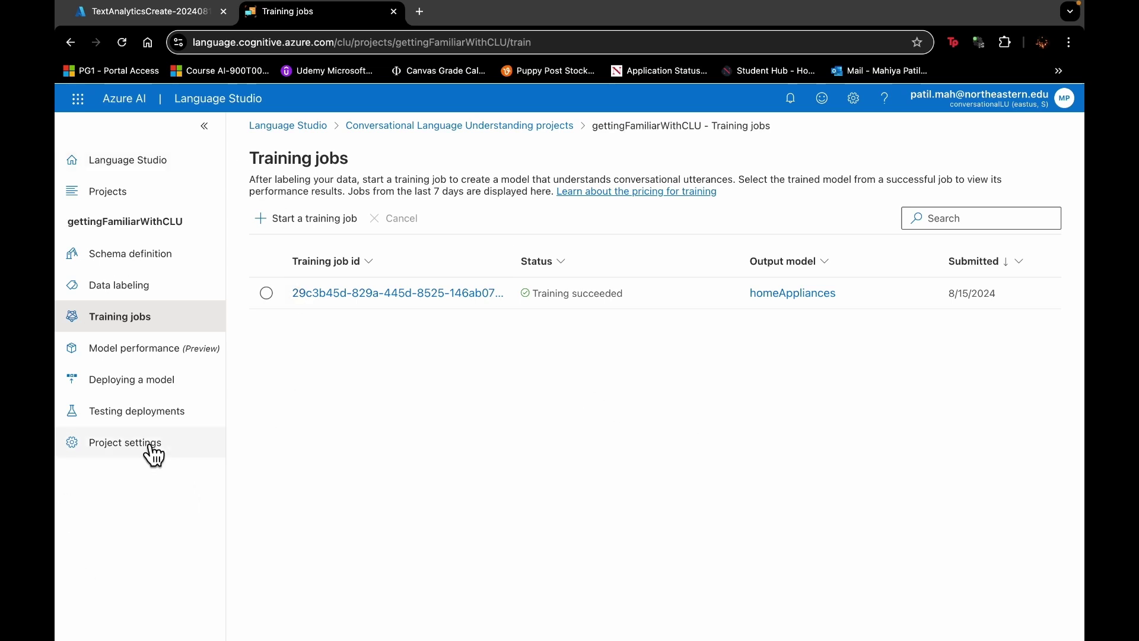
Step: Deploy the trained homeAppliances model to East US under the new deployment name deployHomeAppliances
click(170, 393)
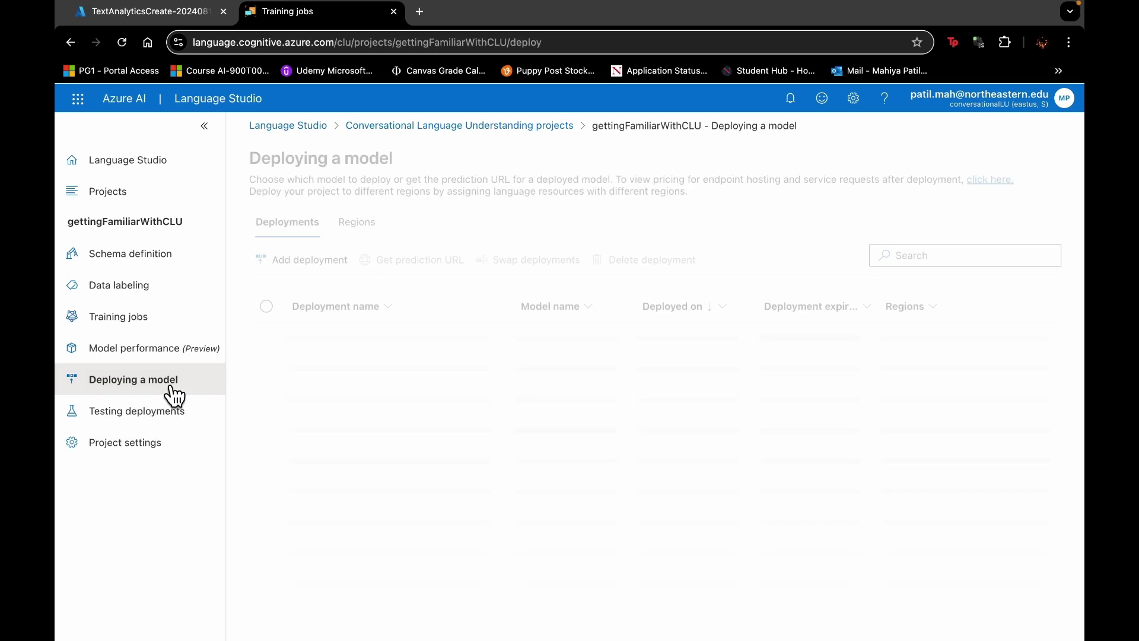
click(332, 270)
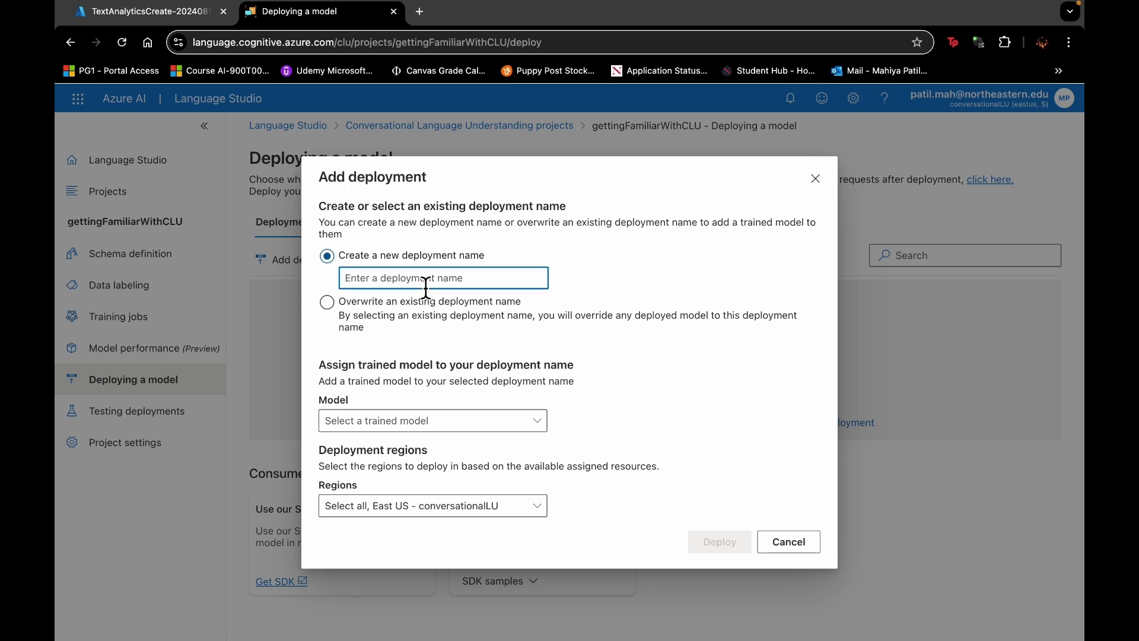
text(deploy)
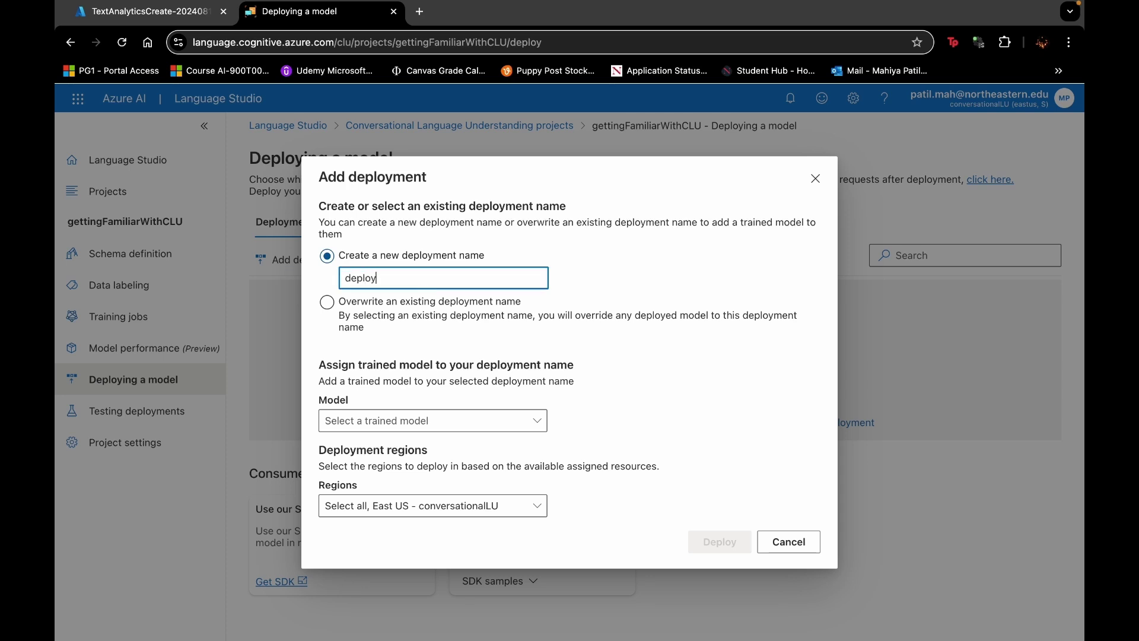
text(HomeAppliances)
click(595, 371)
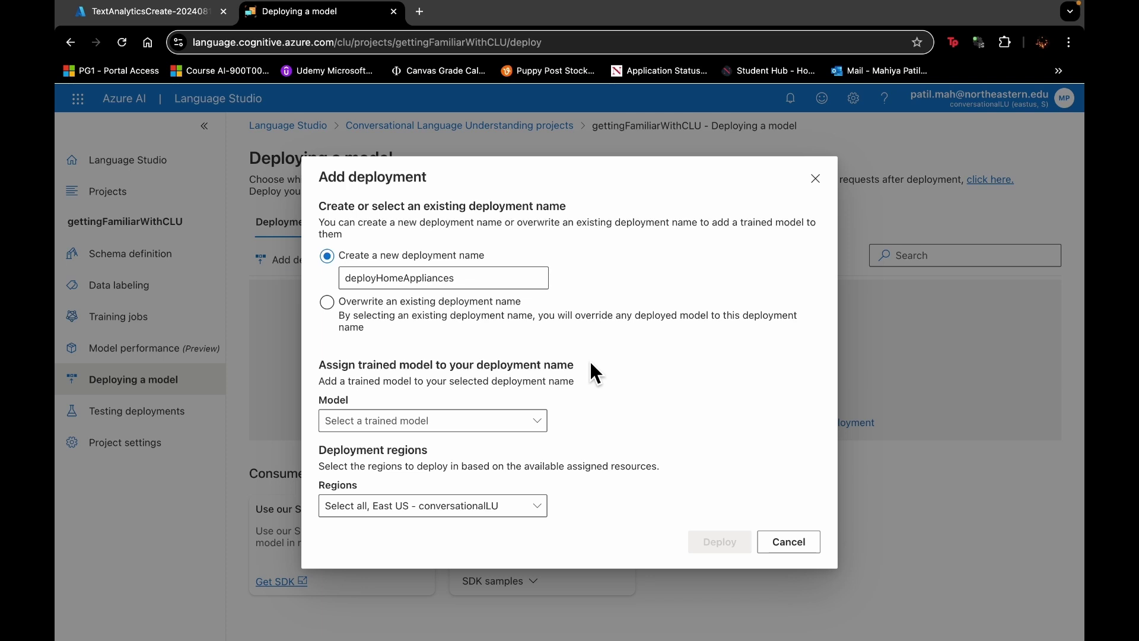
click(459, 423)
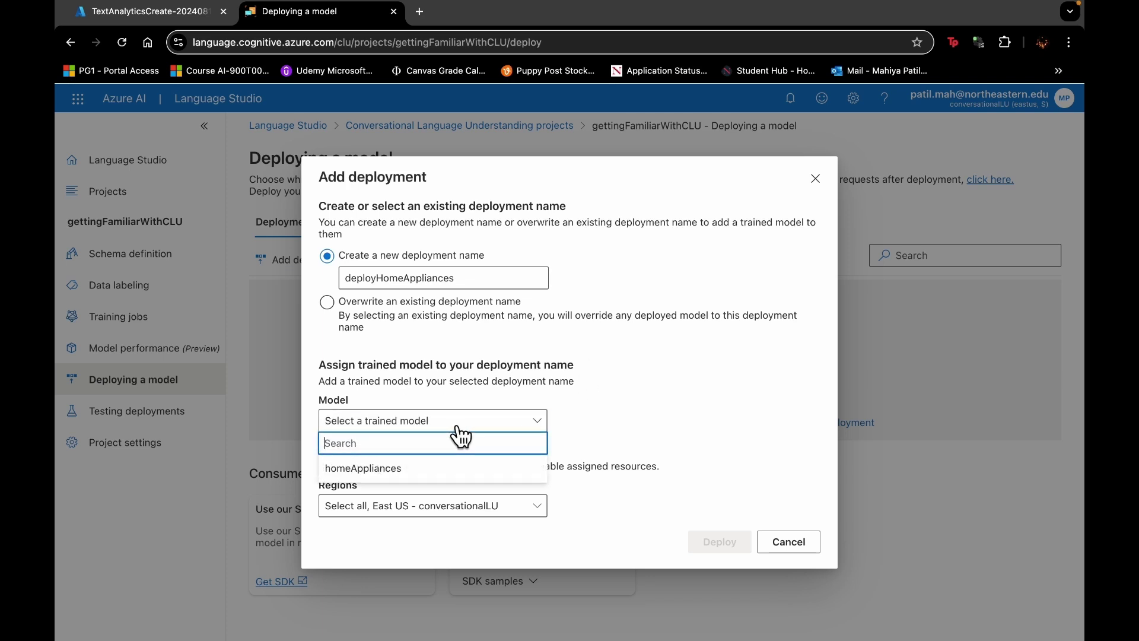
click(440, 472)
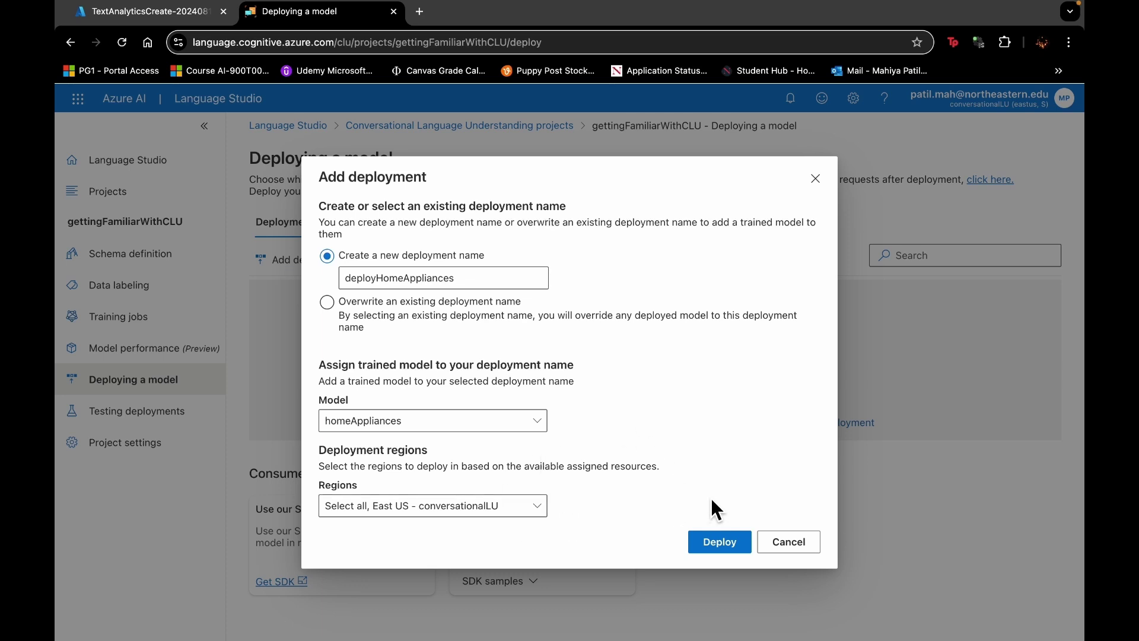
click(743, 555)
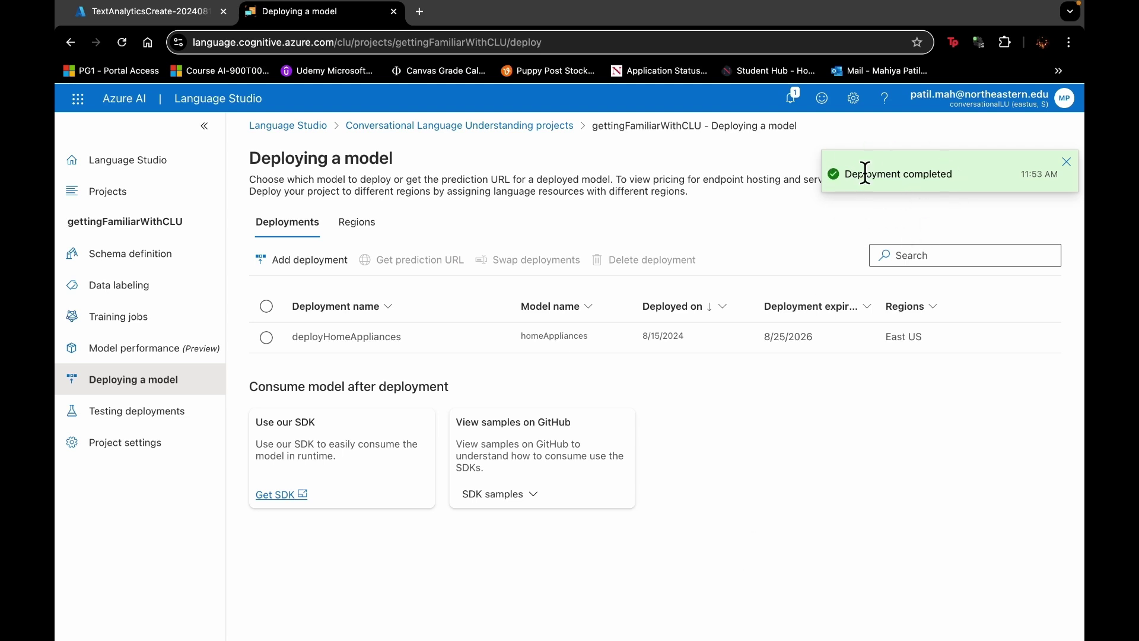
Step: Set up a deployment test on deployHomeAppliances with the text "switch the light on"
click(168, 433)
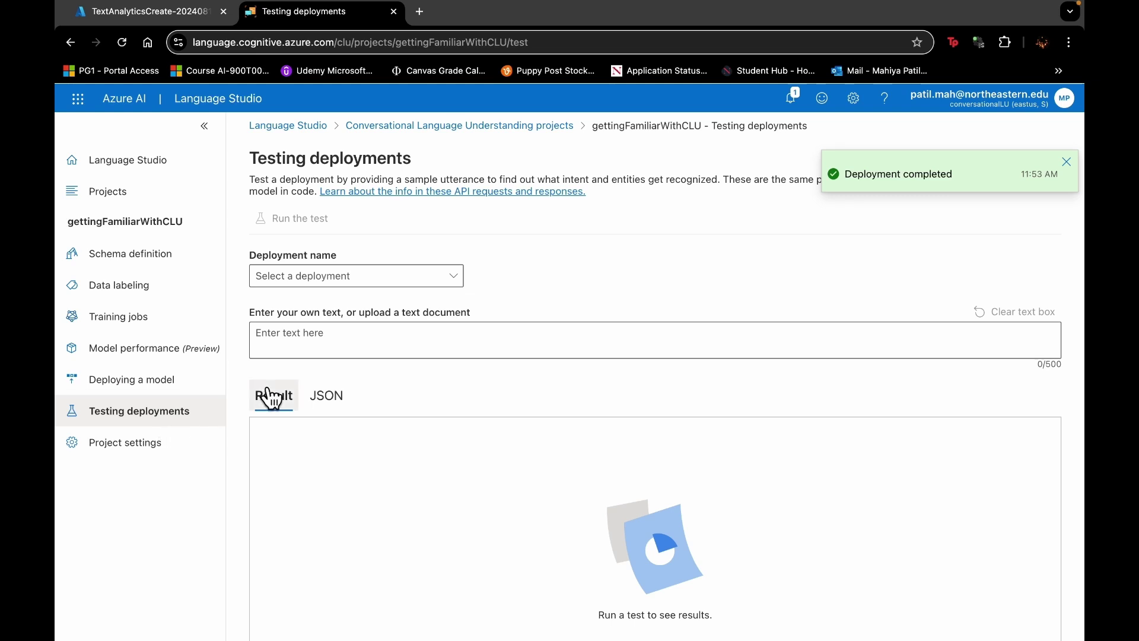
click(370, 280)
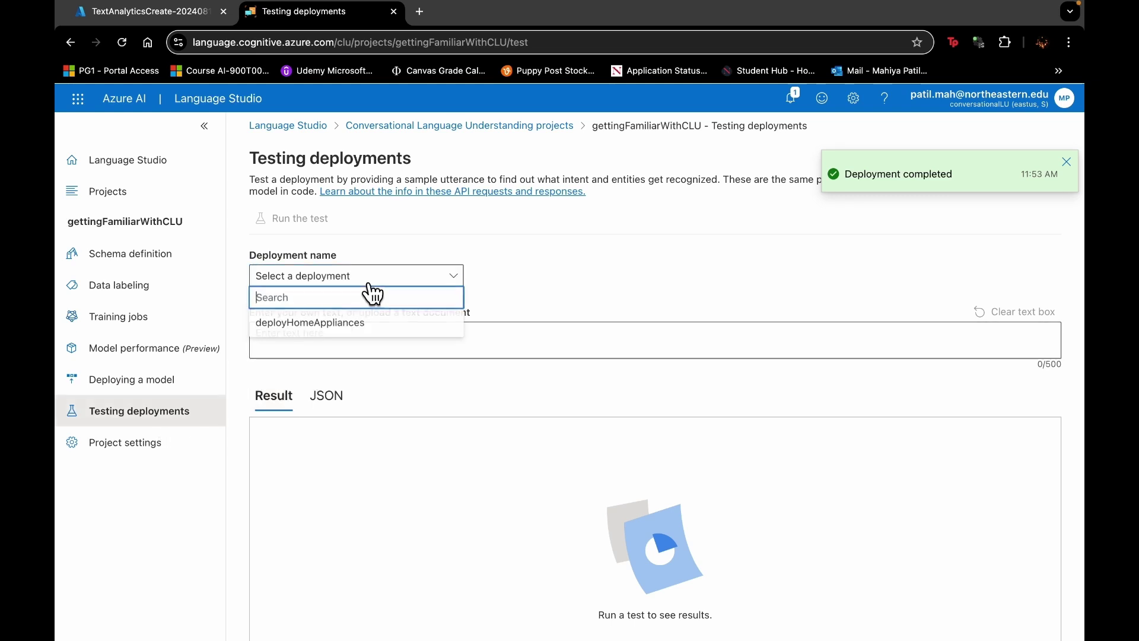
click(370, 322)
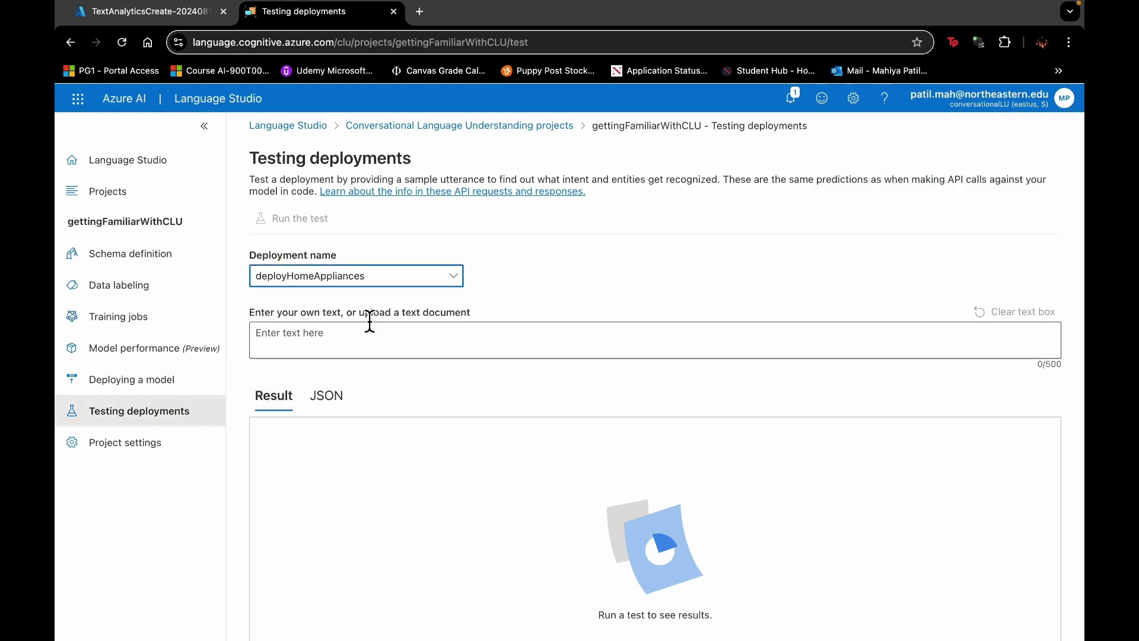
click(371, 329)
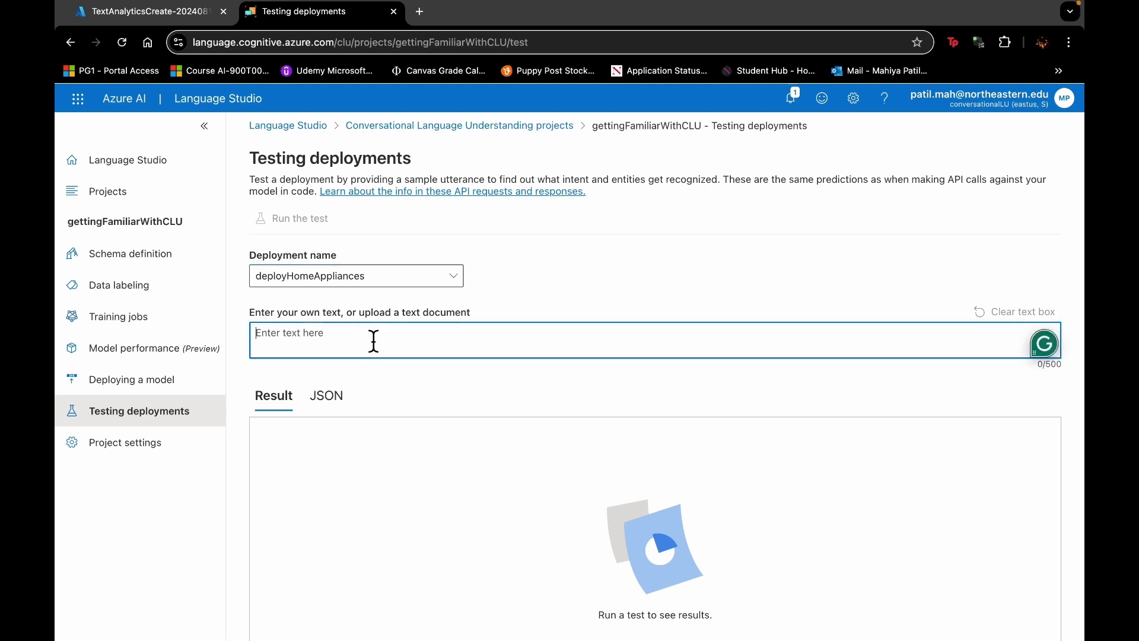
text(switch the l)
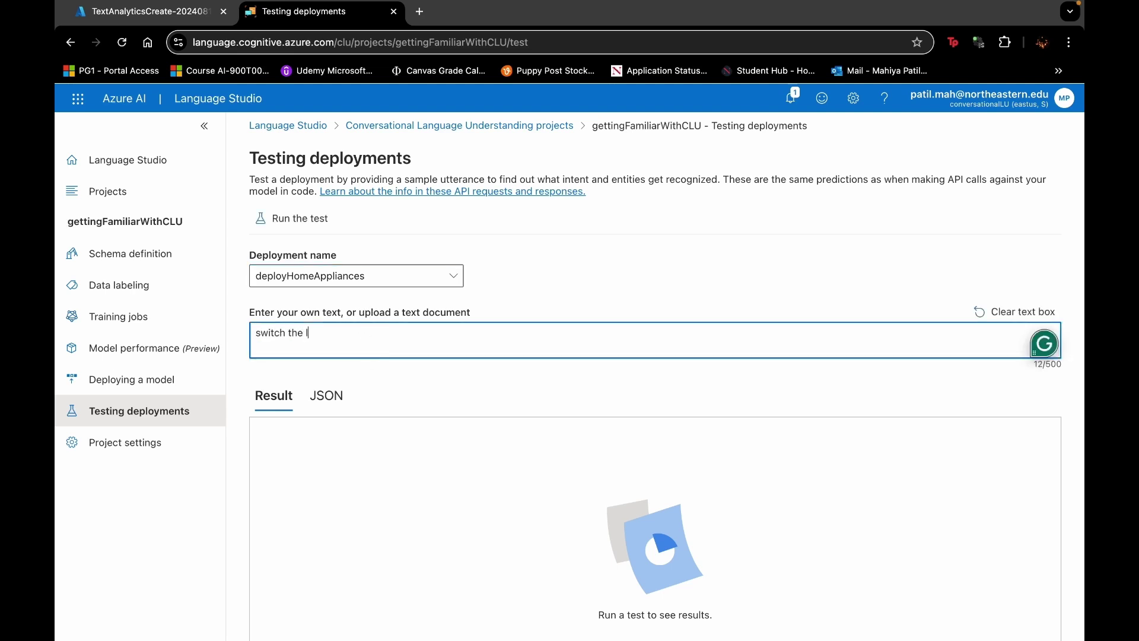
text(ight on)
click(407, 395)
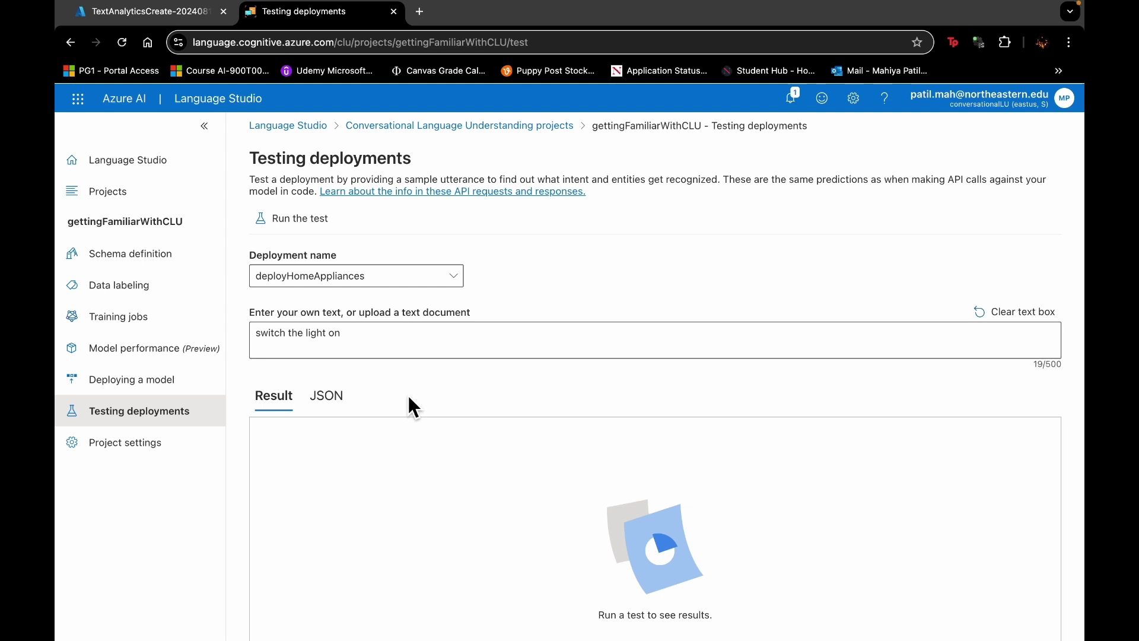
Step: Run the test on "switch the light on" and review the predicted intent and entity
scroll(409, 397, down, 3)
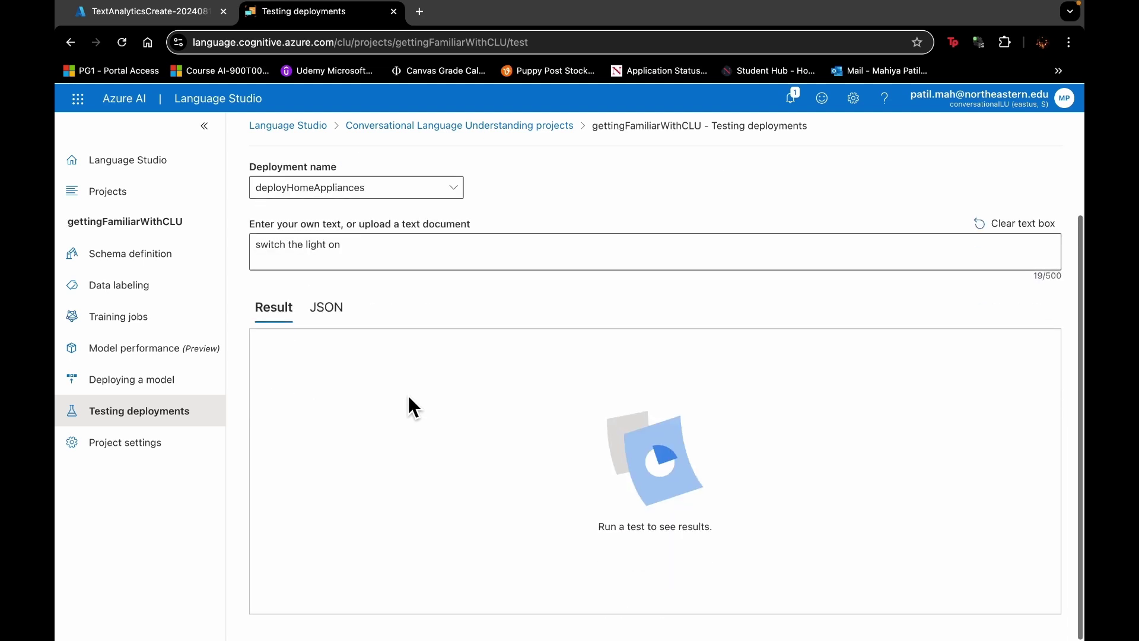
right_click(408, 396)
click(899, 261)
click(895, 258)
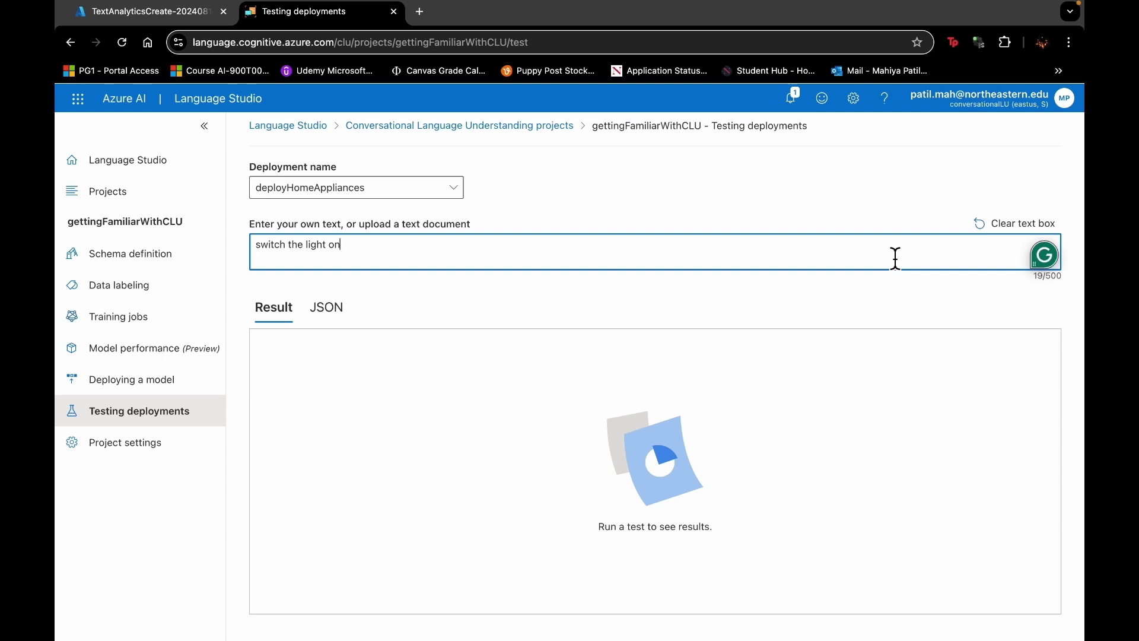
scroll(899, 237, up, 3)
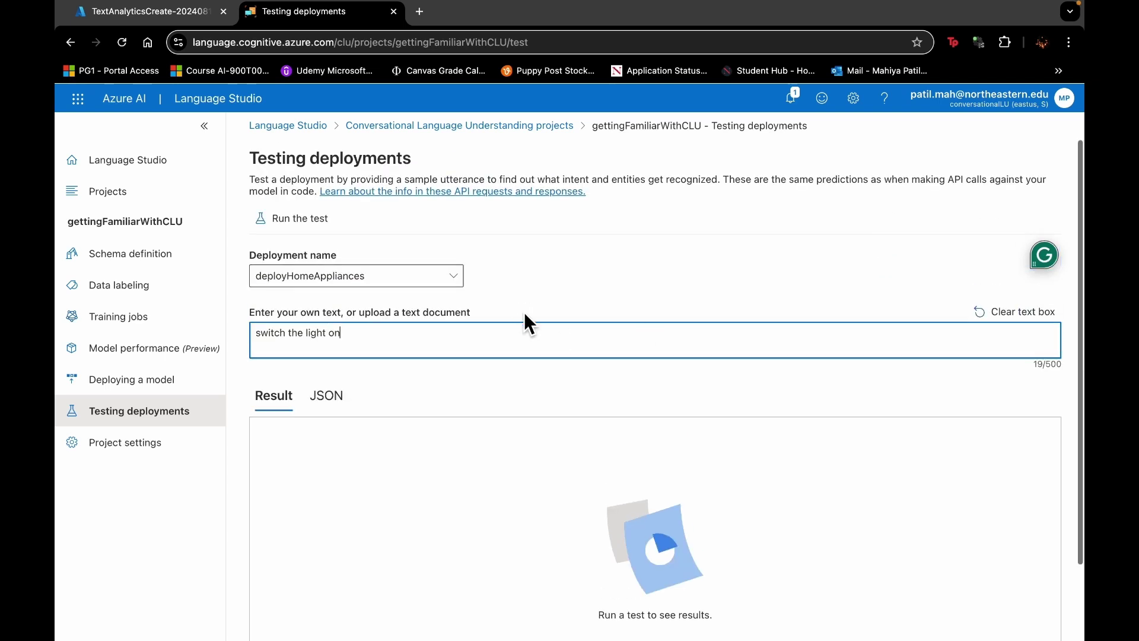
click(313, 222)
scroll(604, 290, down, 2)
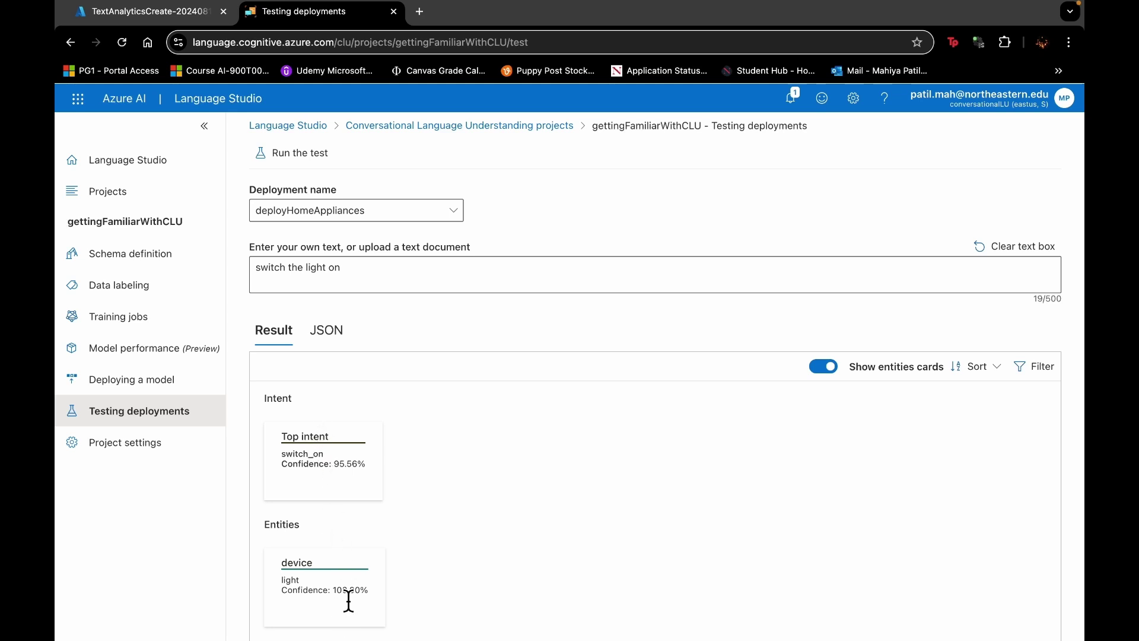
Step: Examine the JSON response for the intent categories and confidence scores, and return to the result view
click(336, 337)
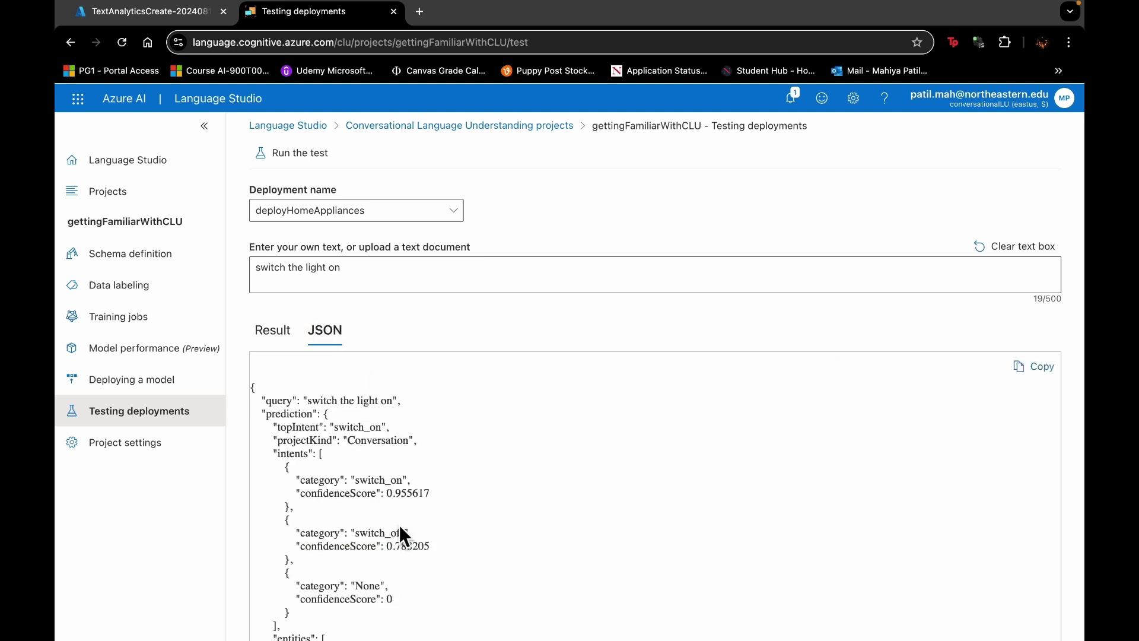
scroll(401, 527, down, 3)
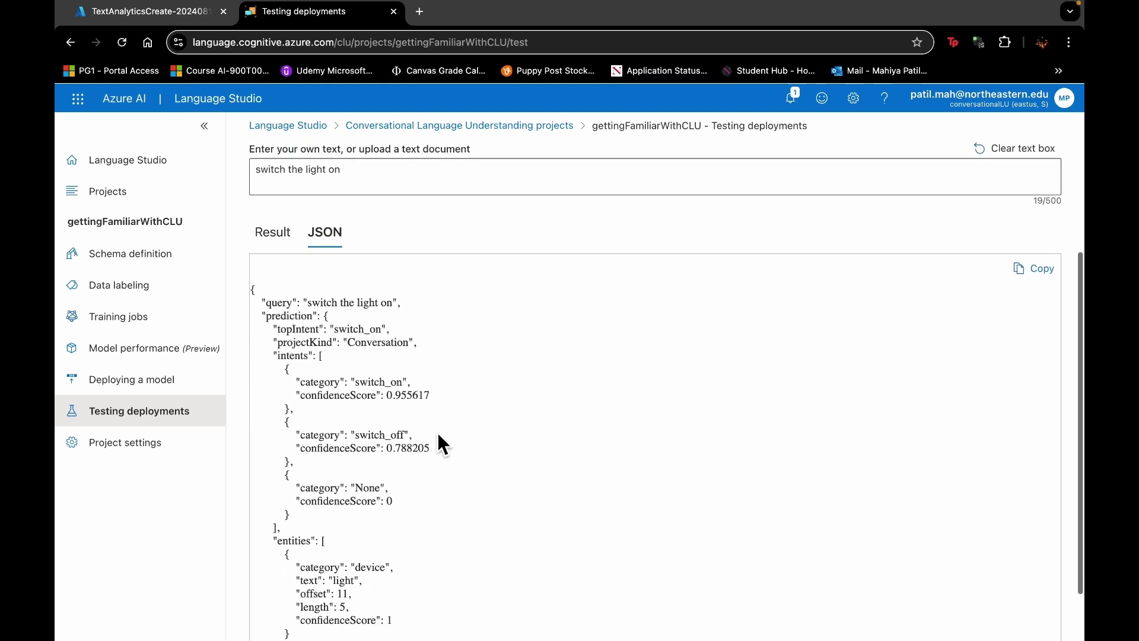
scroll(438, 436, down, 2)
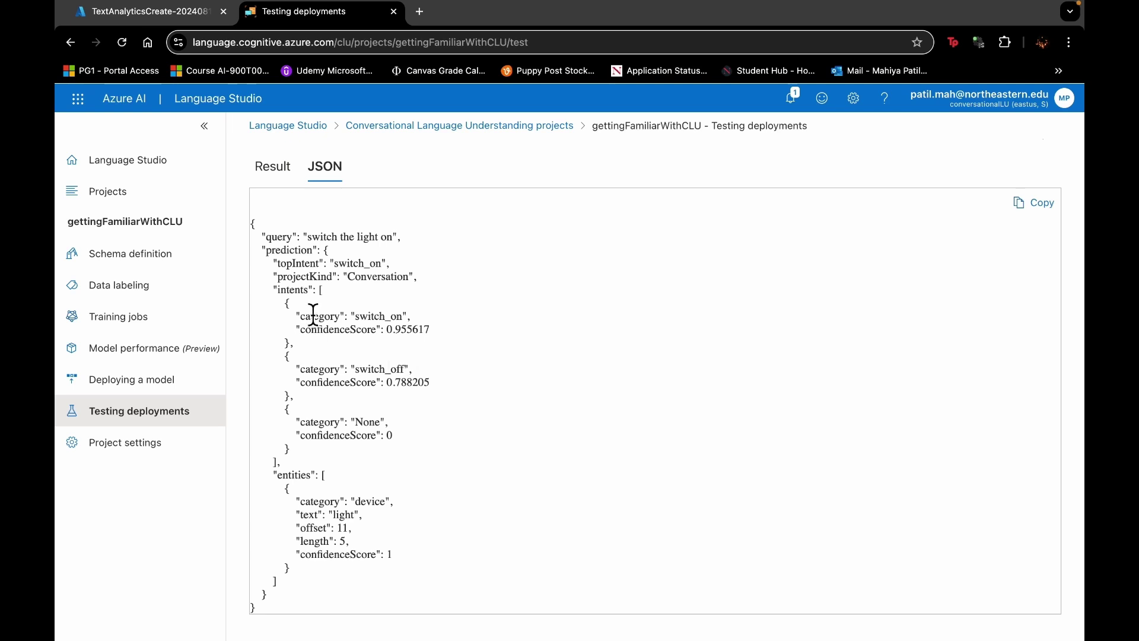
drag(291, 315, 478, 332)
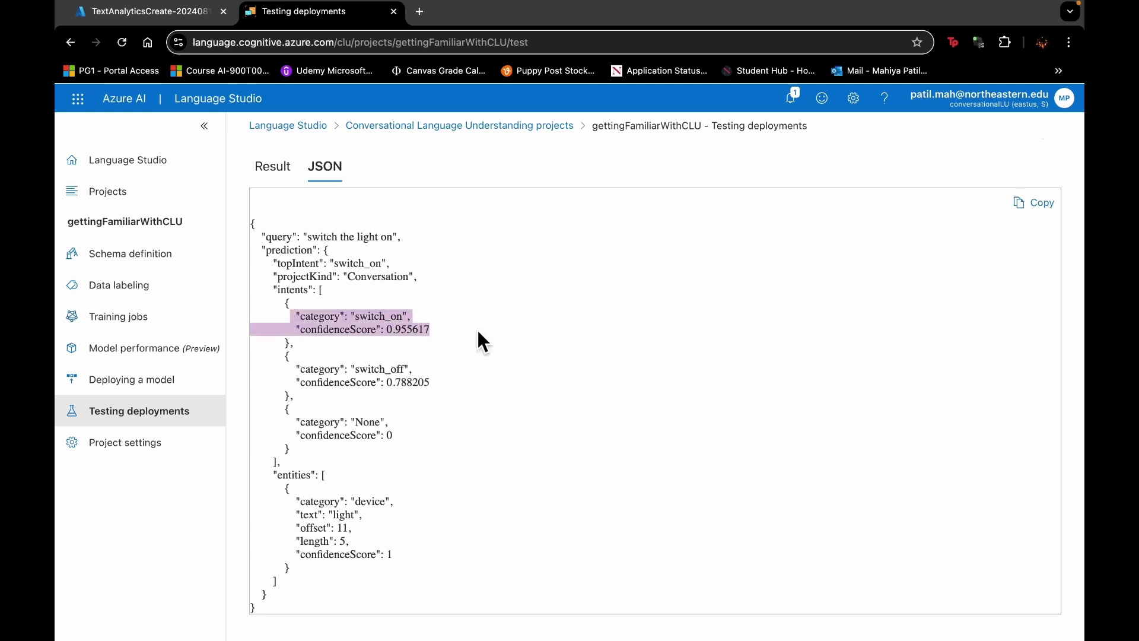
click(279, 169)
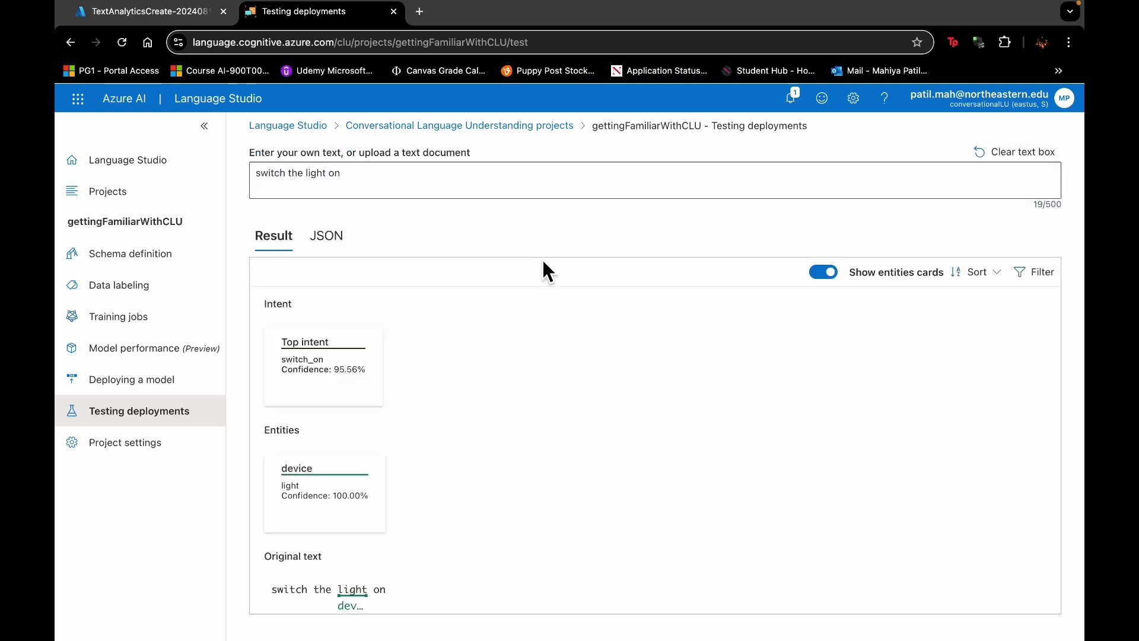
Step: Replace the test text with "turn off the fan", run the test and review its result
scroll(521, 243, up, 3)
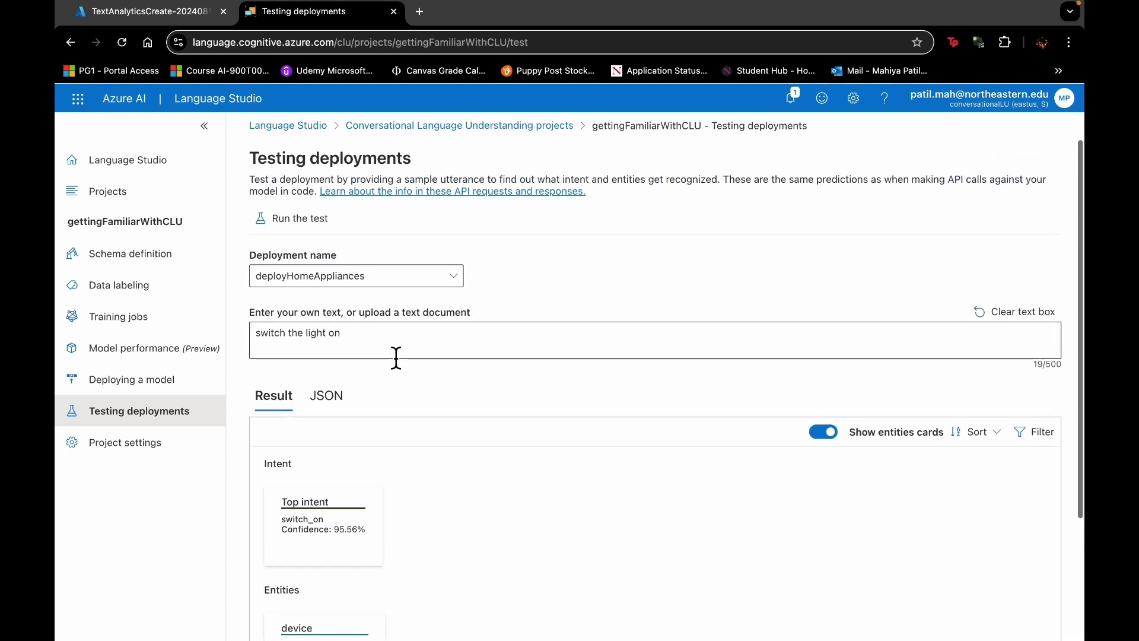
drag(394, 353, 237, 332)
key(BackSpace)
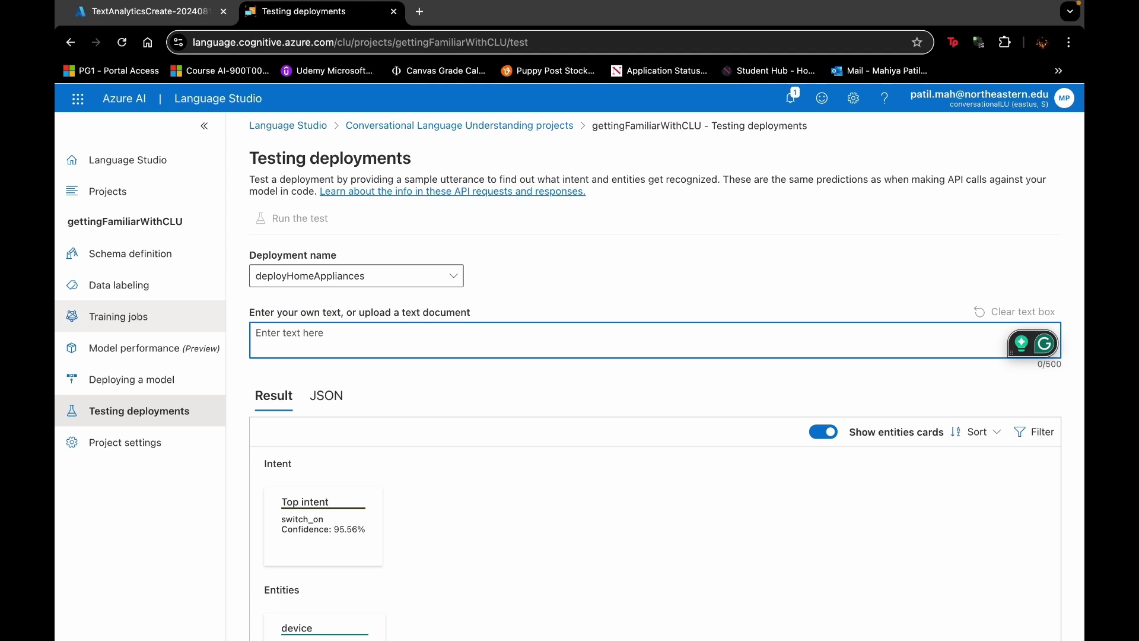
text(turn off the fan)
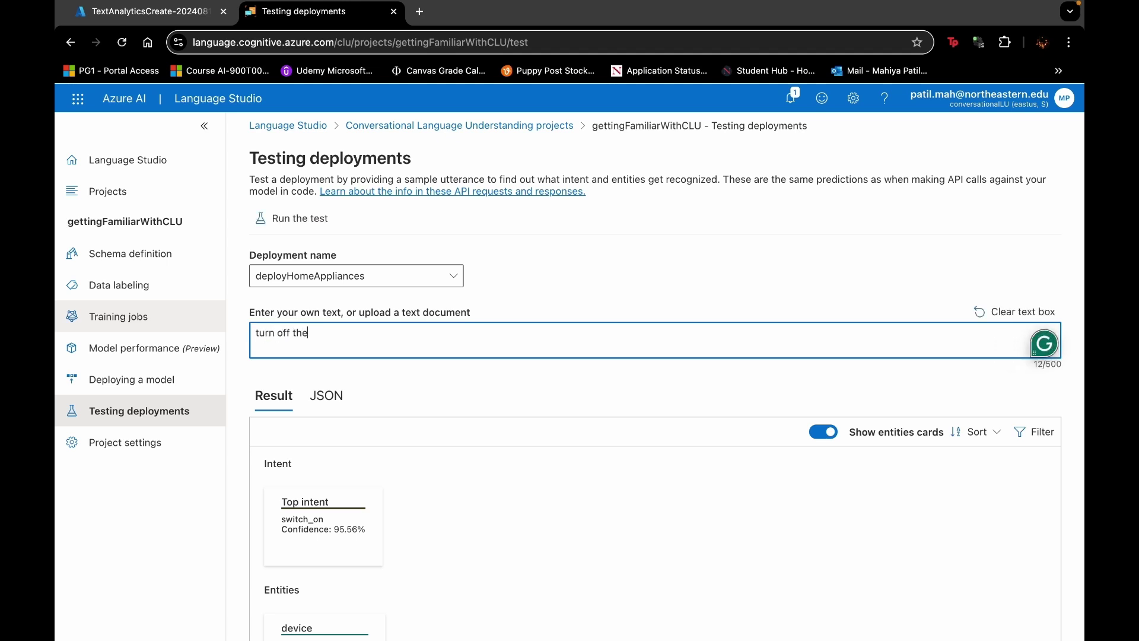
click(282, 232)
scroll(356, 236, down, 2)
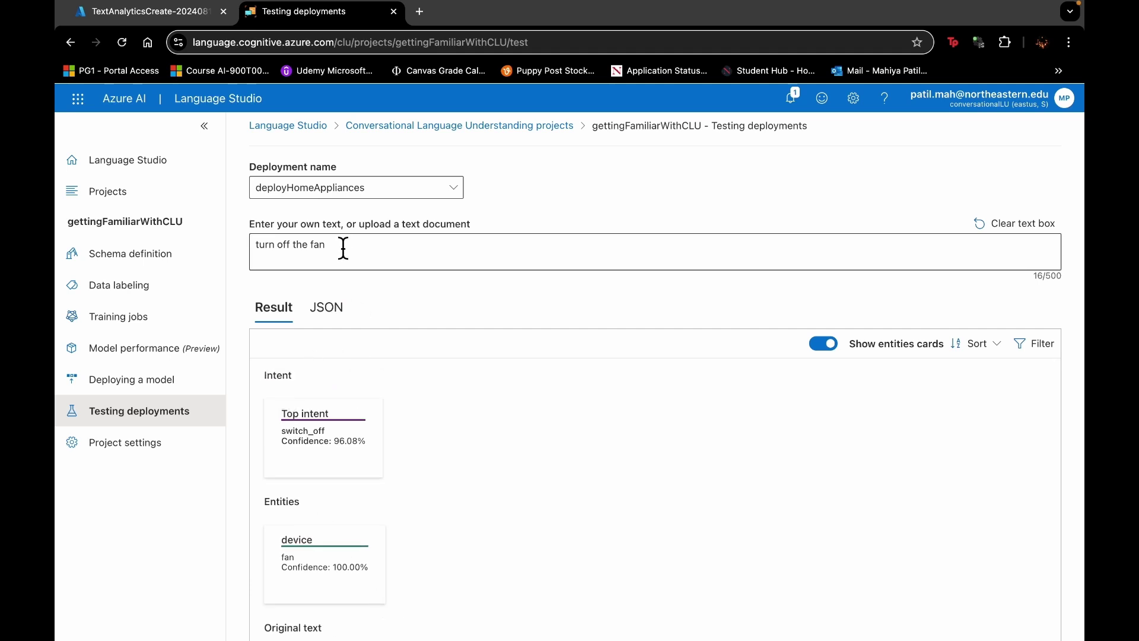
Step: Replace the test text with "put the light on", run the test and review its result
drag(343, 249, 259, 249)
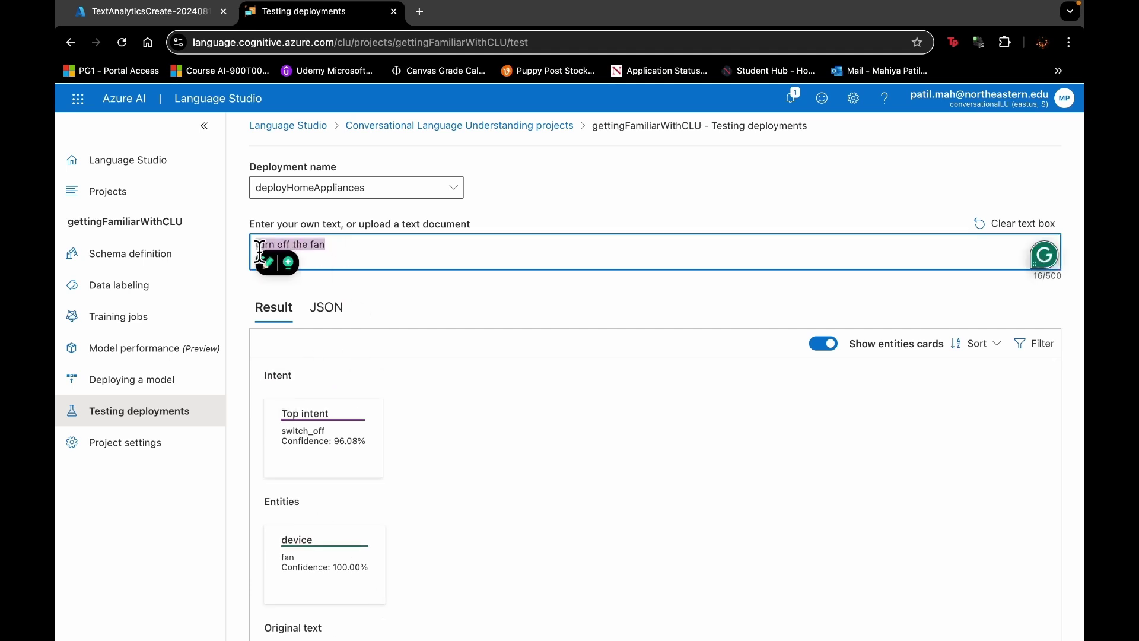
key(BackSpace)
text(put the kig)
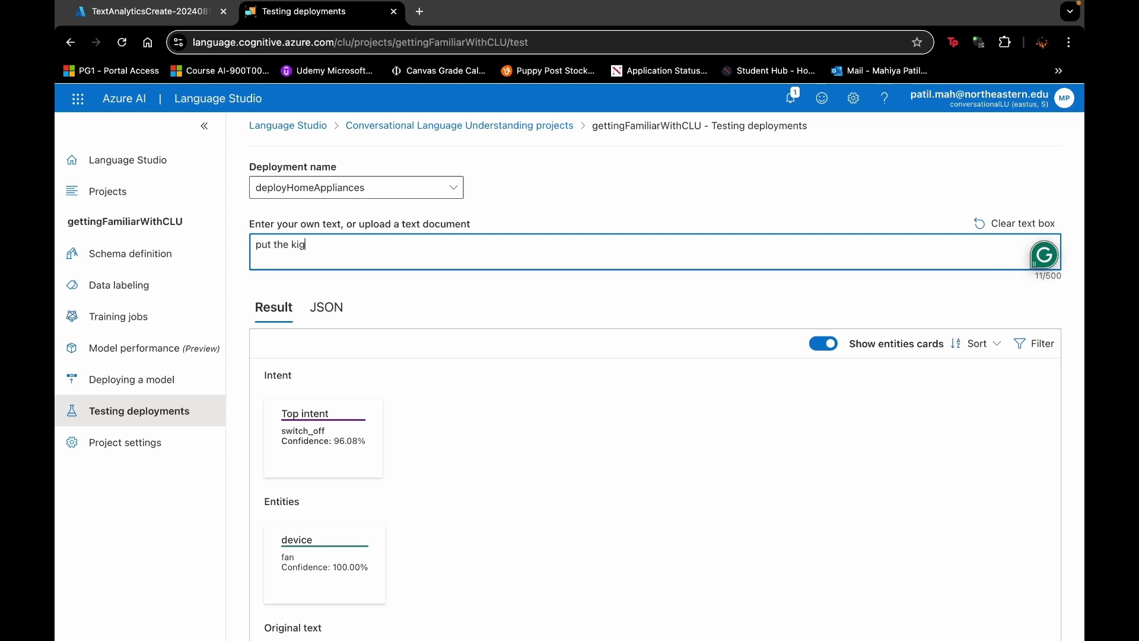
key(BackSpace)
key(BackSpace)
key(BackSpace)
text(light on)
key(Return)
key(BackSpace)
scroll(376, 186, up, 2)
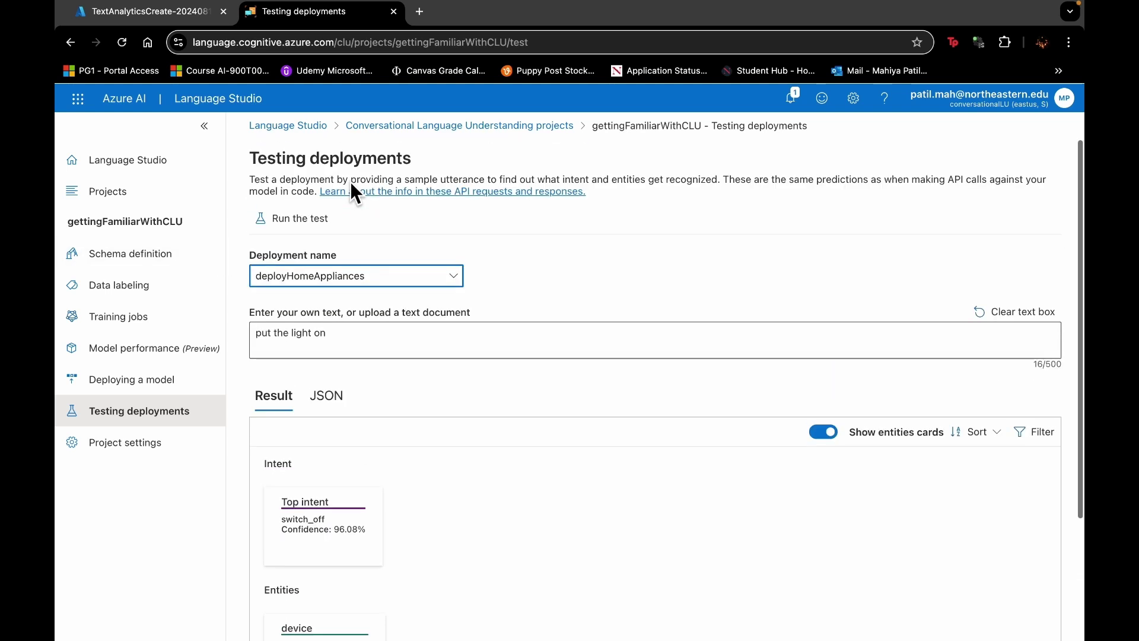
click(299, 218)
scroll(408, 283, down, 3)
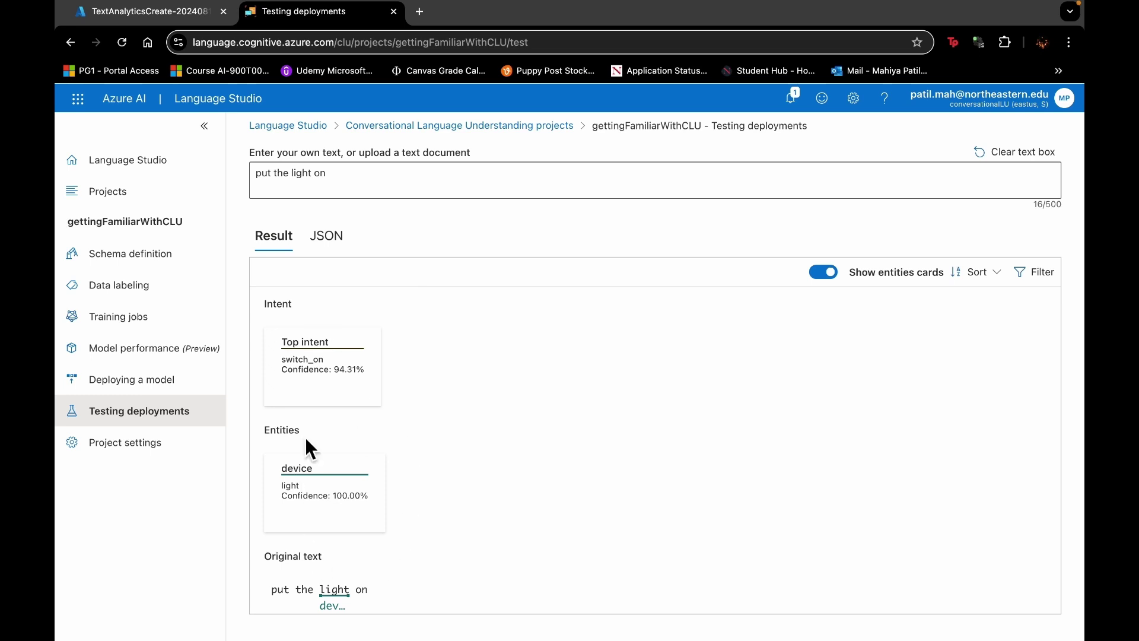
Step: Replace the test text with "put the fan off", run the test and review its result
scroll(487, 239, up, 2)
drag(256, 244, 360, 256)
key(BackSpace)
text(put)
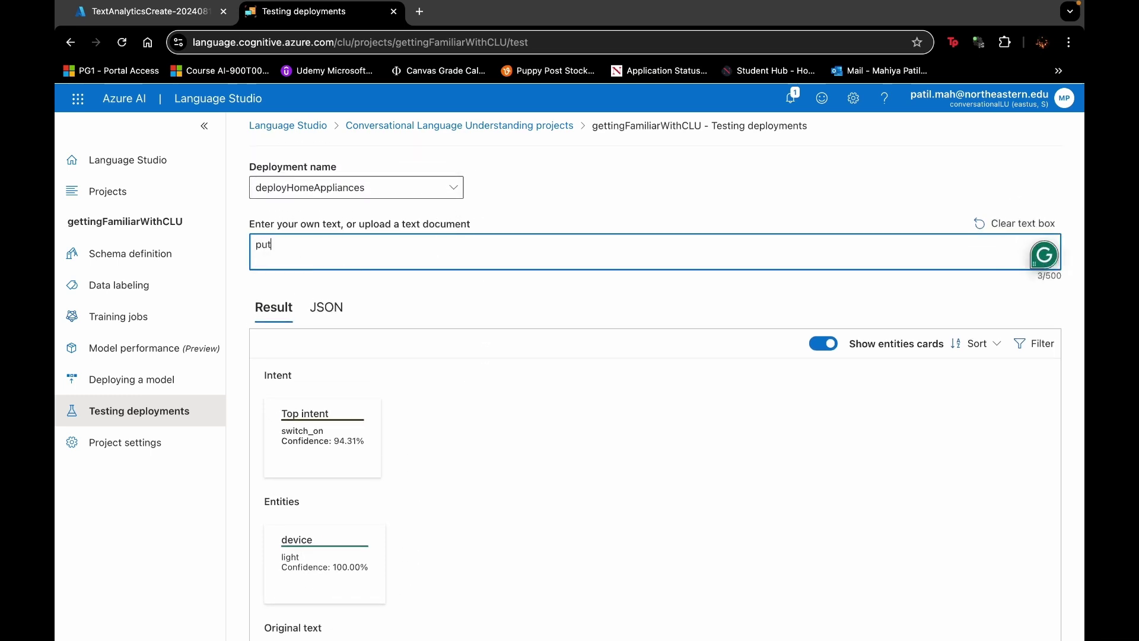
text( the fan off)
scroll(397, 296, up, 1)
click(315, 168)
scroll(435, 329, down, 2)
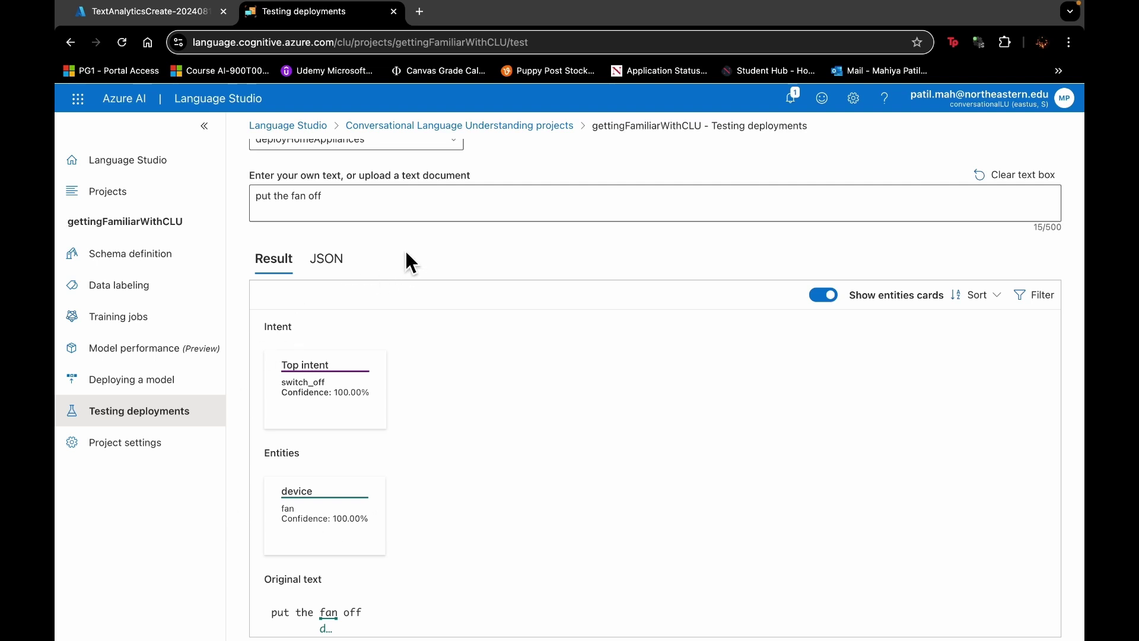
scroll(318, 440, down, 1)
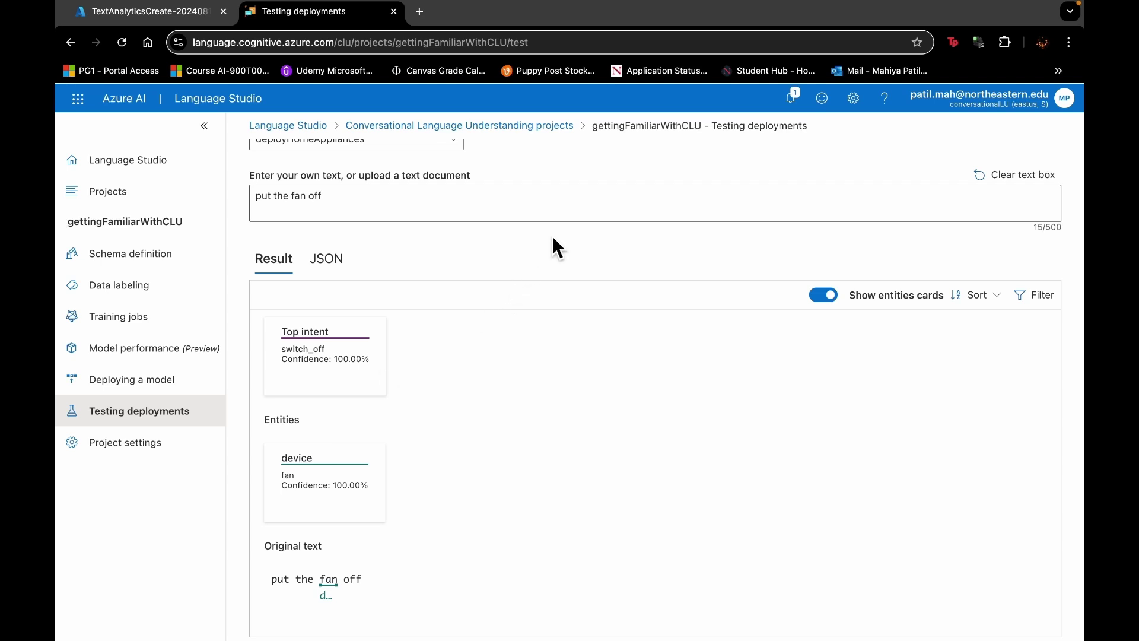
Step: Switch to the Azure portal and open the list of resource groups
scroll(556, 246, up, 3)
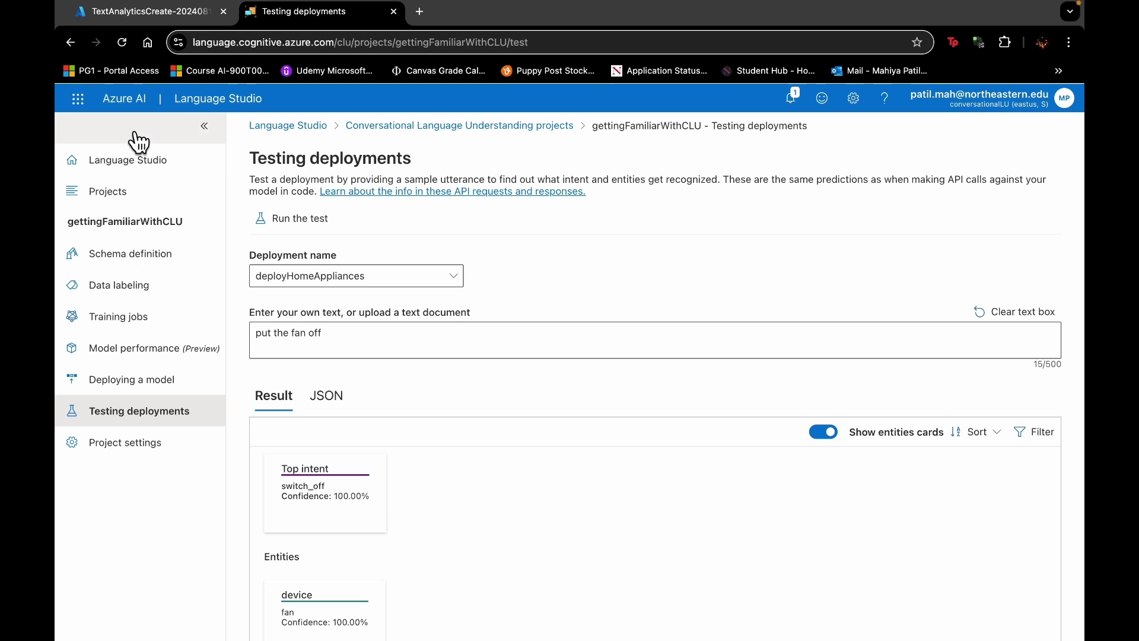
click(126, 19)
click(140, 105)
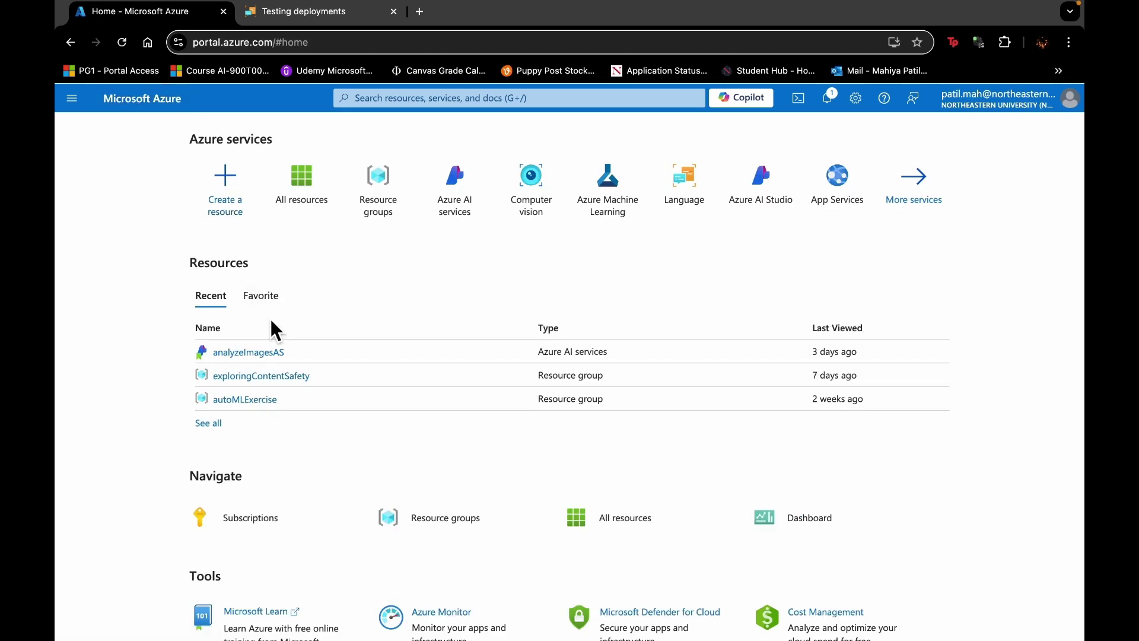
click(216, 425)
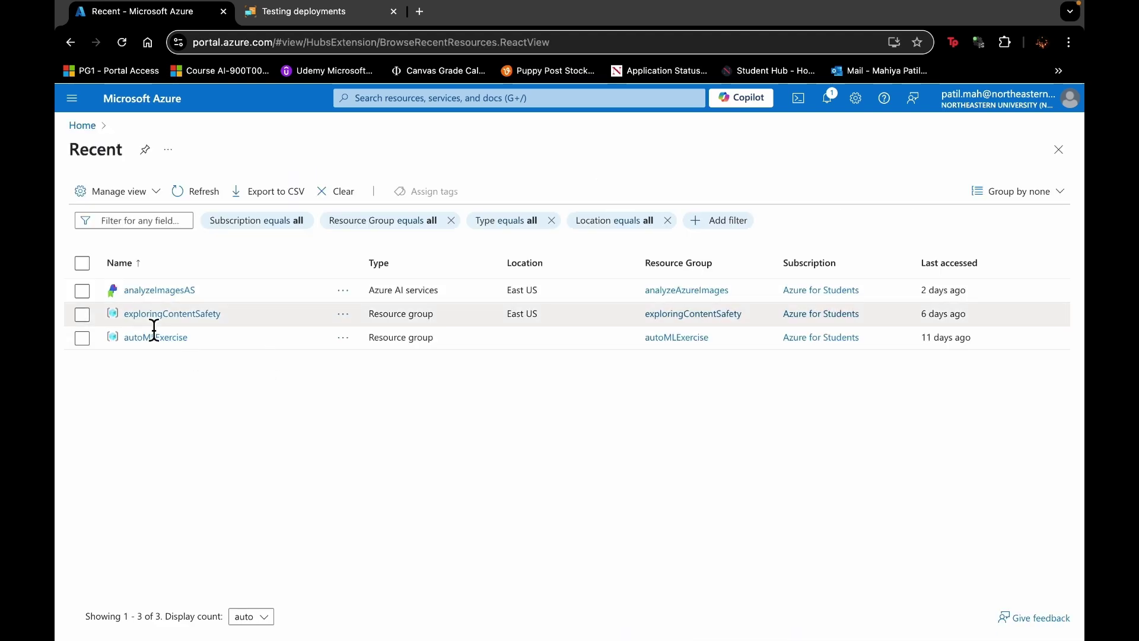
click(72, 98)
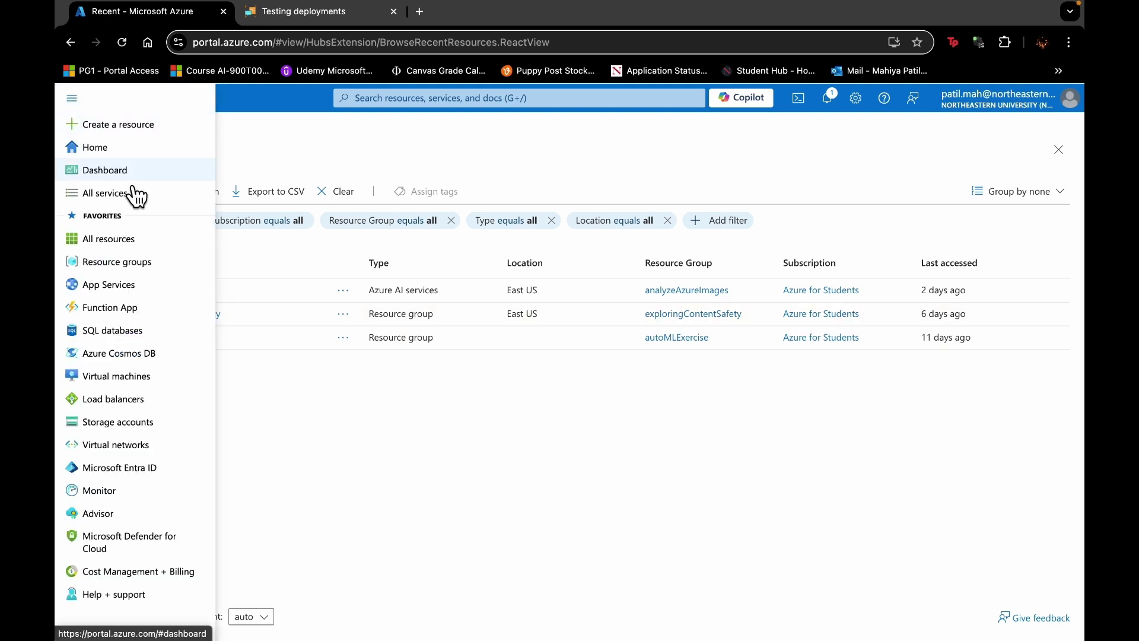
click(125, 261)
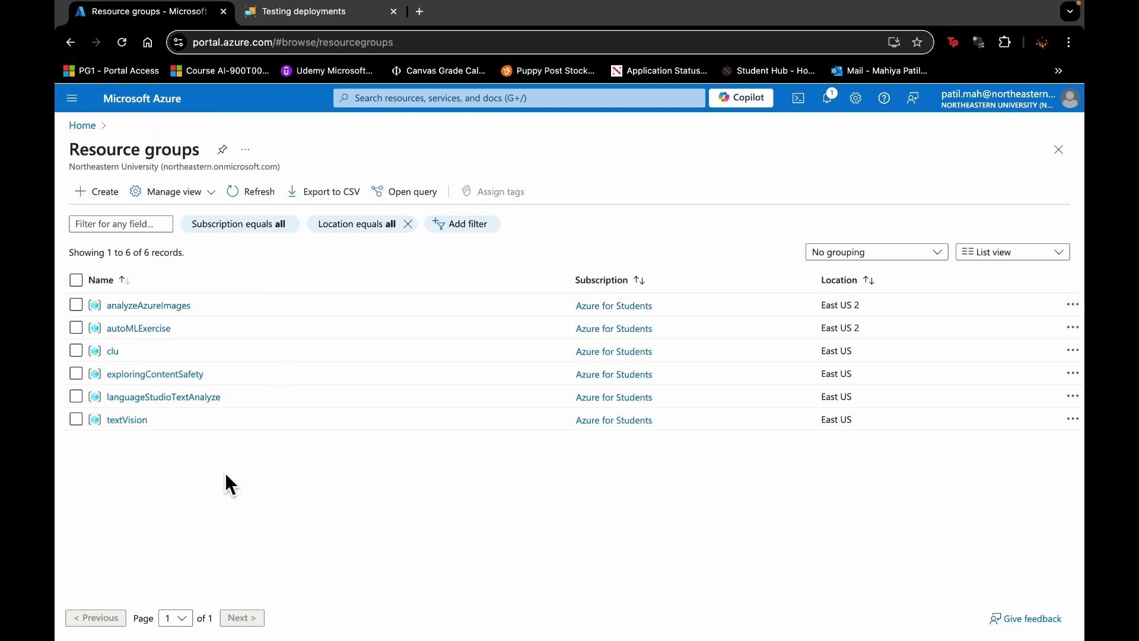
Step: Delete the clu resource group with its dependent language resource, entering the group name clu to confirm the permanent deletion
click(76, 350)
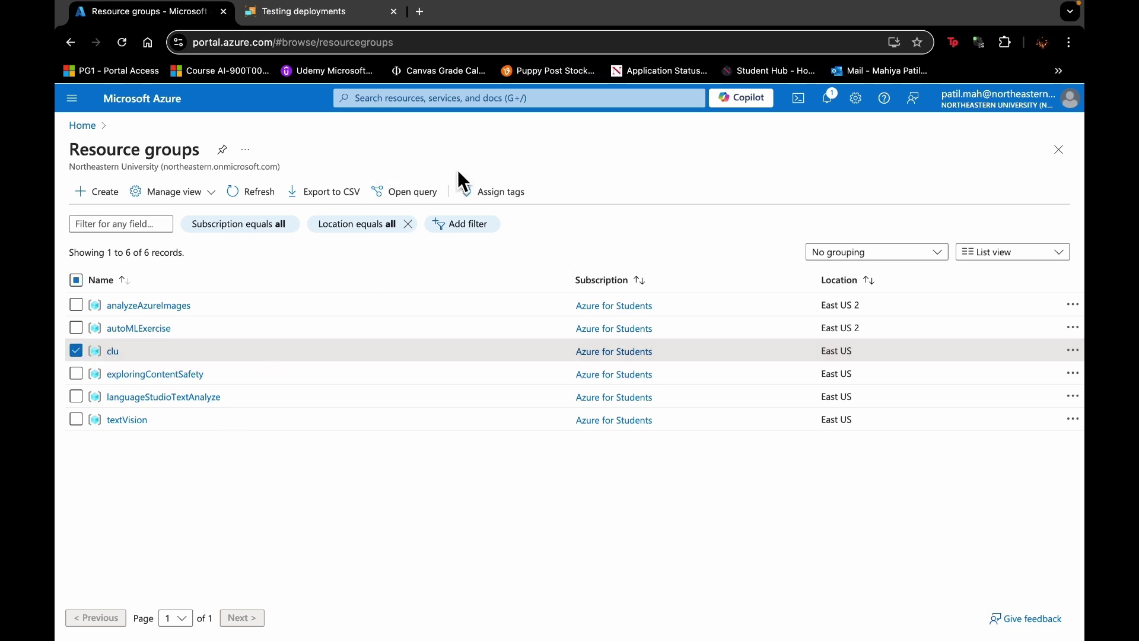
click(114, 353)
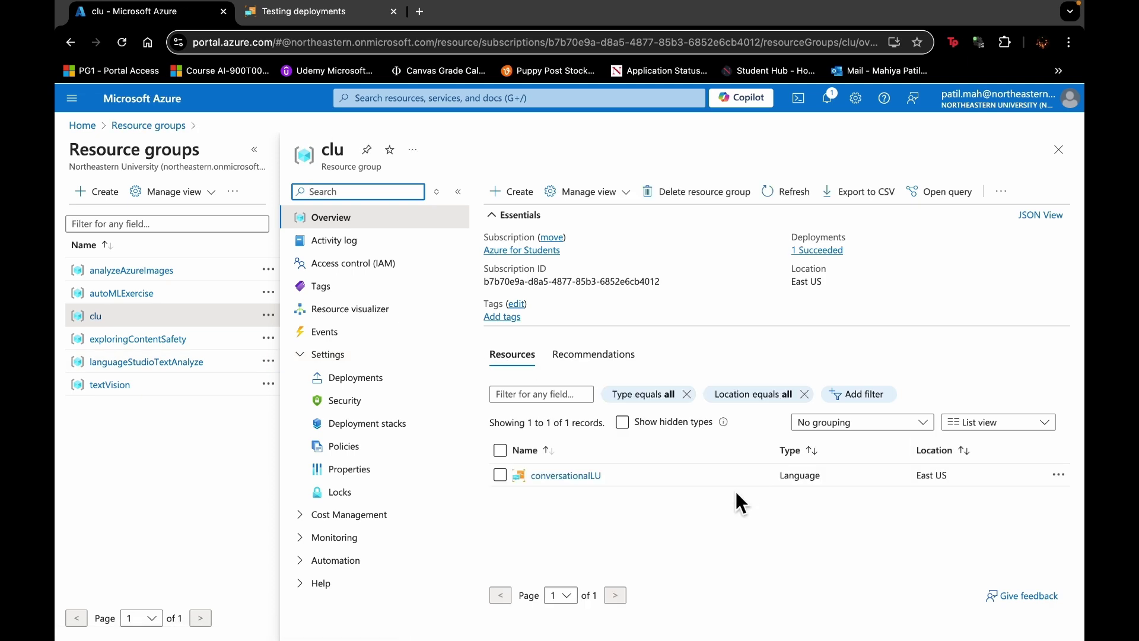
click(672, 193)
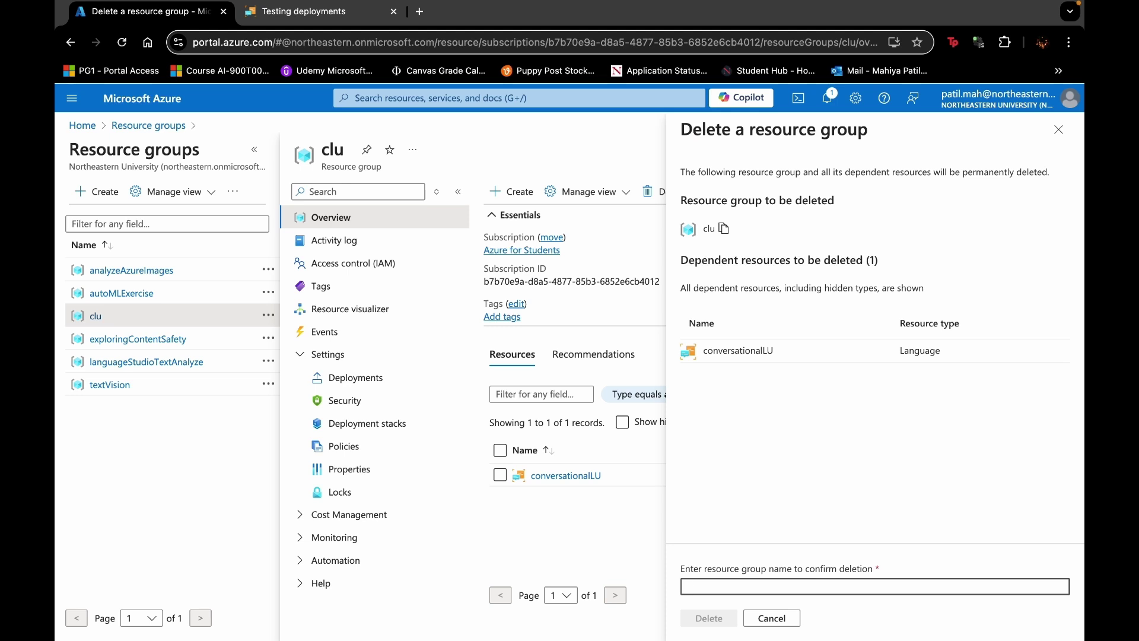
click(714, 620)
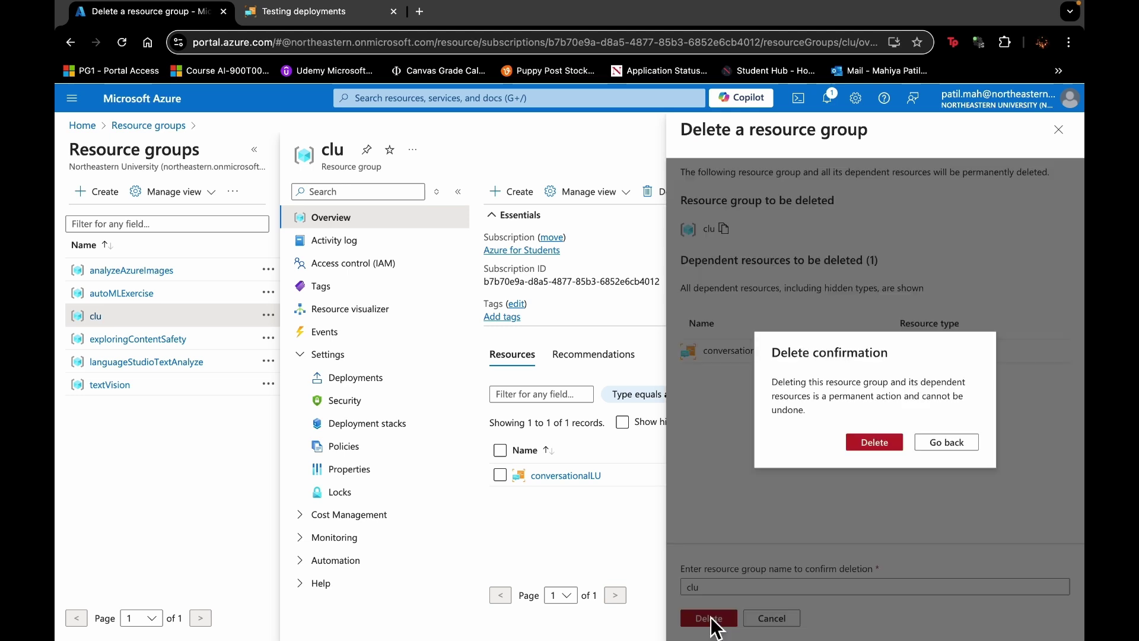
click(891, 446)
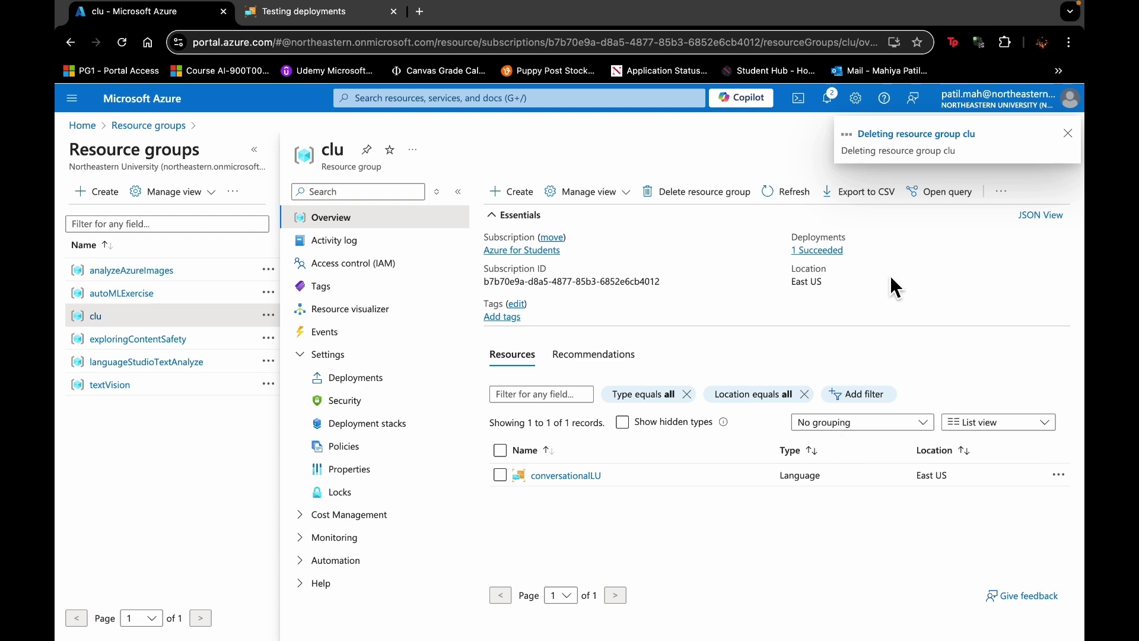
click(848, 109)
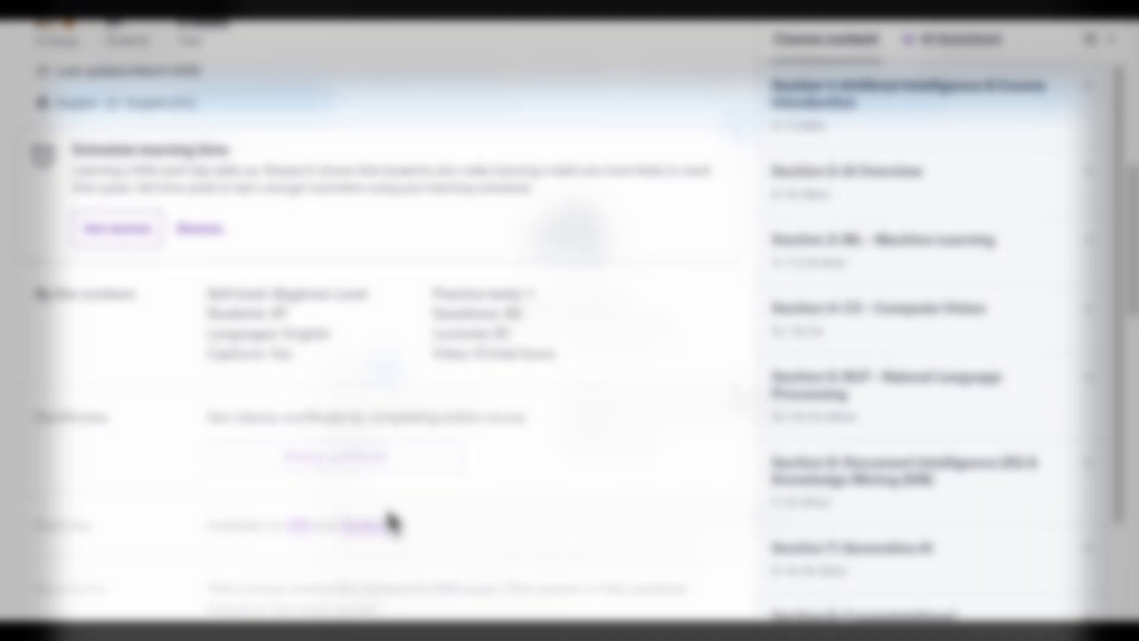
Step: Read through the Azure AI-900 course page on Udemy, from the certificate and description down to the prerequisites and instructor section
scroll(387, 509, down, 4)
click(58, 454)
scroll(329, 433, down, 1)
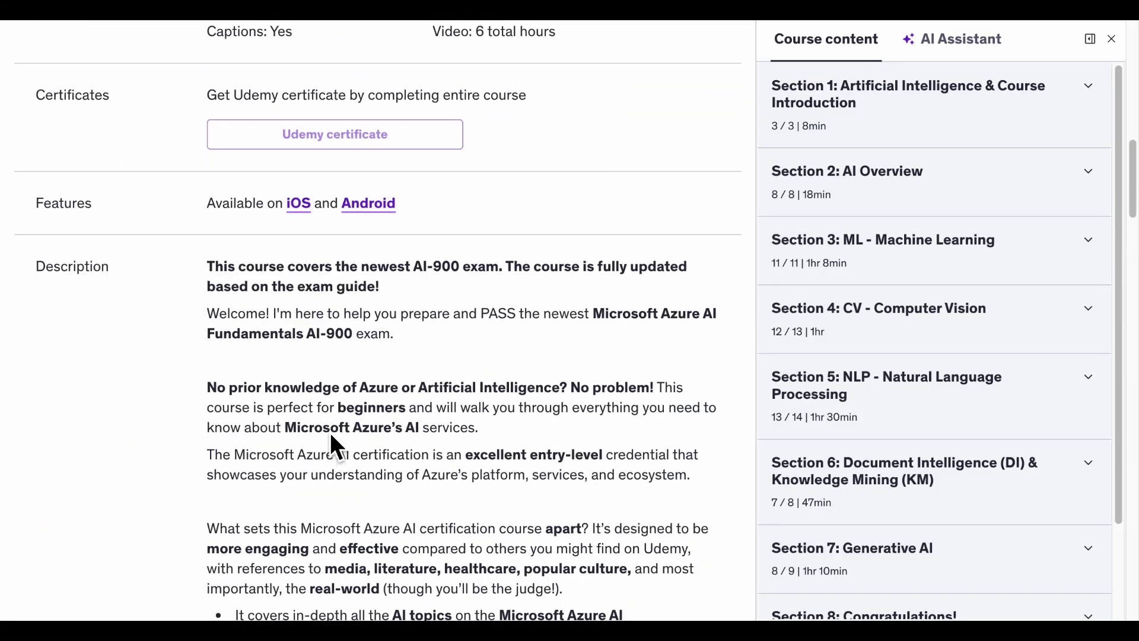
scroll(330, 436, down, 5)
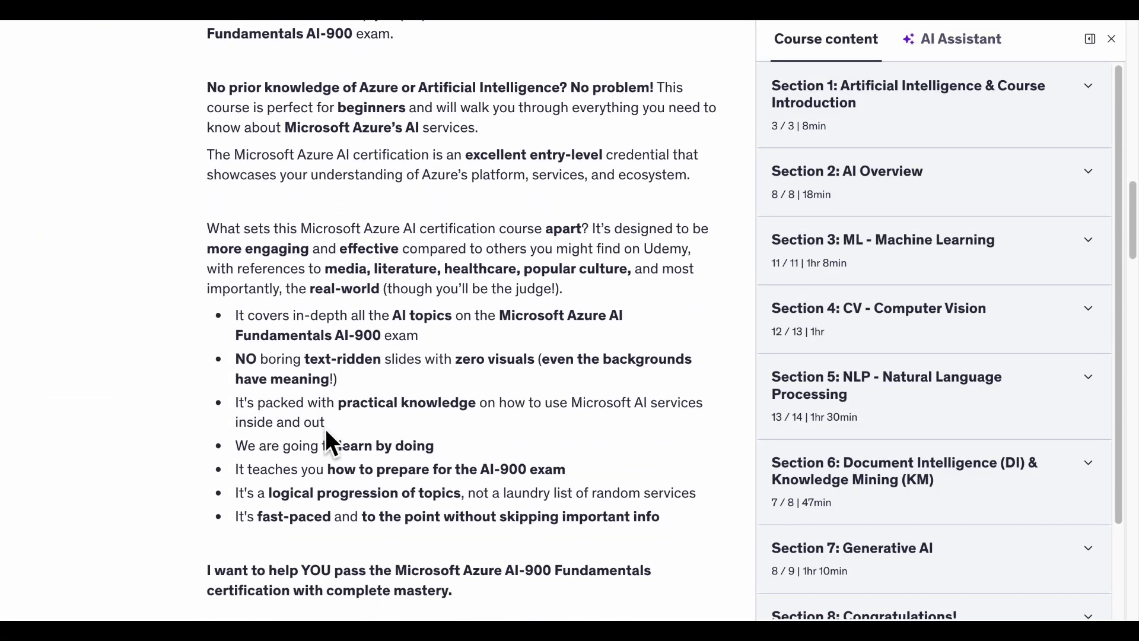
scroll(325, 432, down, 3)
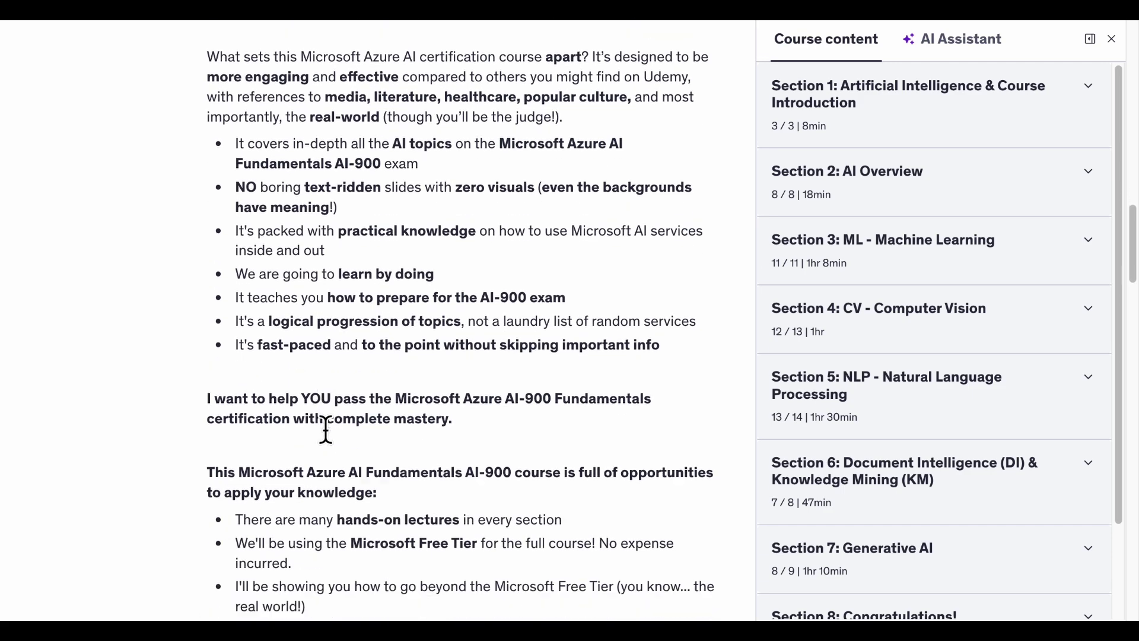
scroll(326, 432, down, 4)
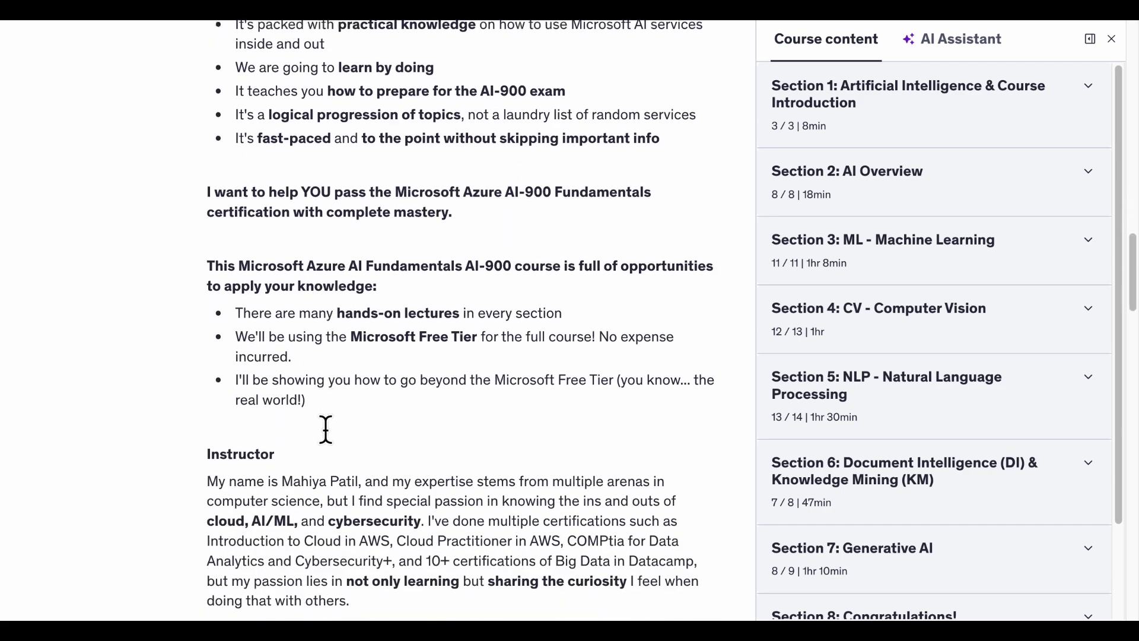
scroll(326, 429, down, 12)
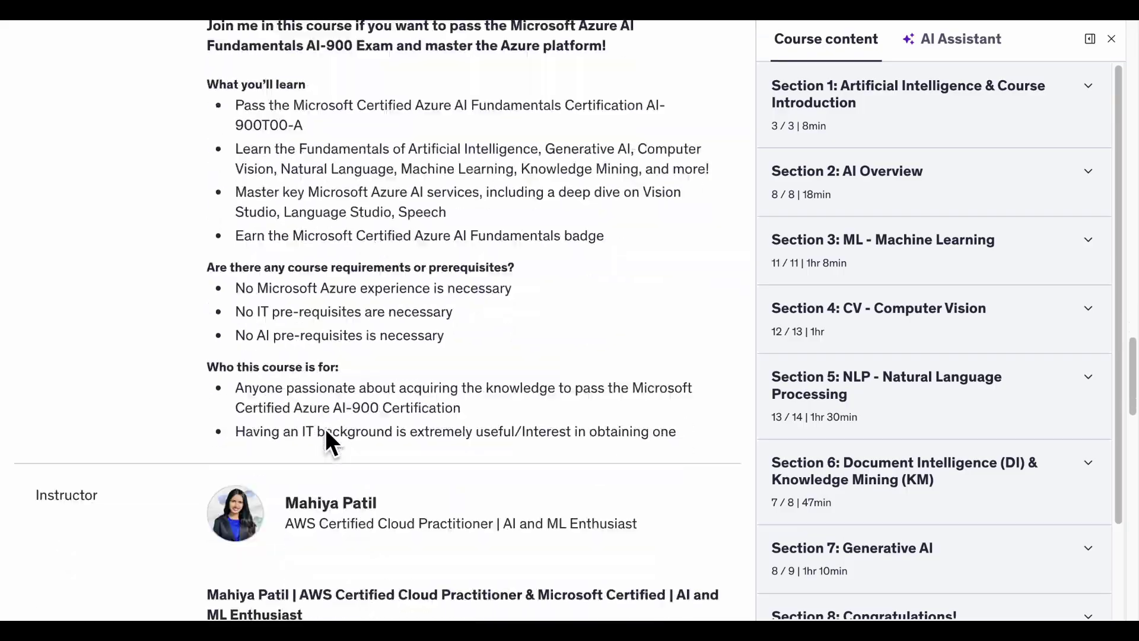